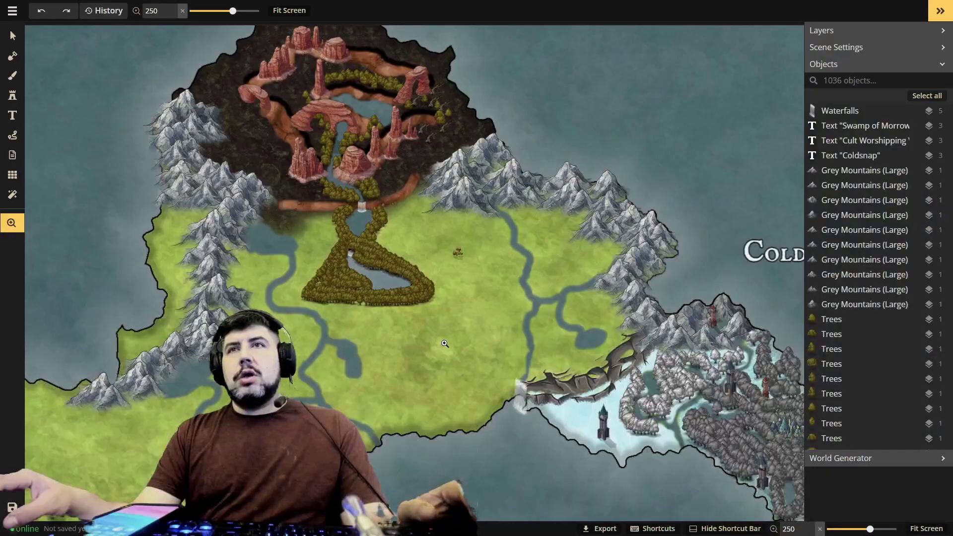
- Examine the central grassland with its rivers, lakes and triangular forest between the mountain ranges
scroll(444, 343, down, 2)
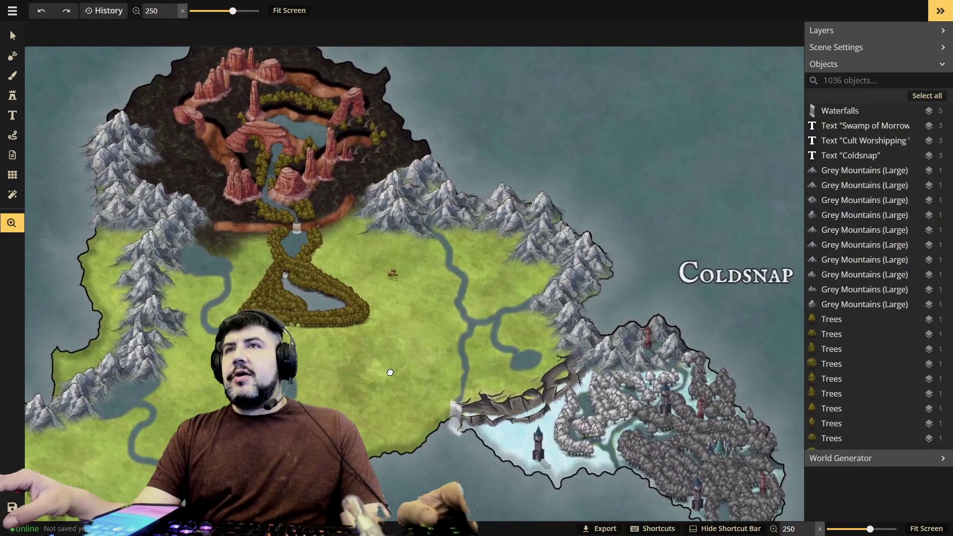
scroll(525, 346, up, 2)
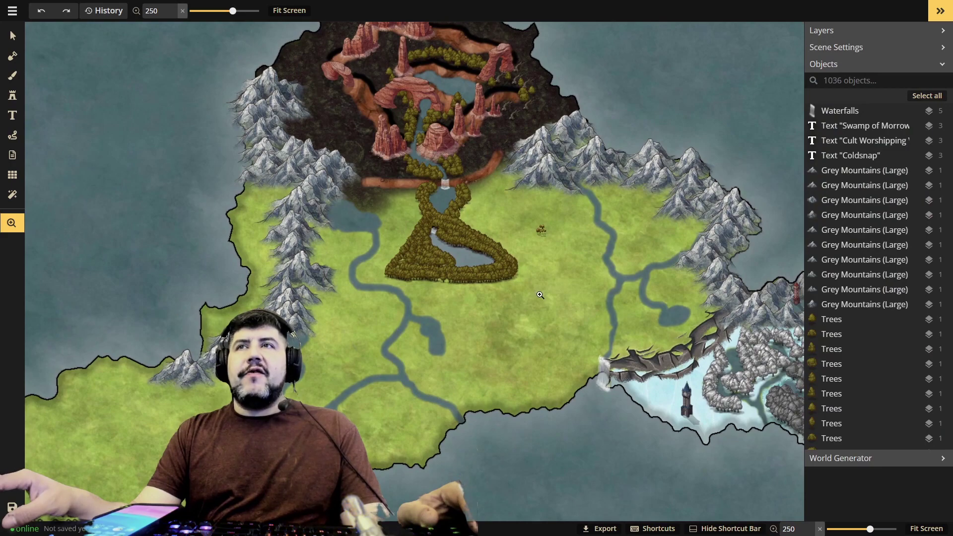
drag(540, 294, 504, 251)
scroll(469, 316, up, 1)
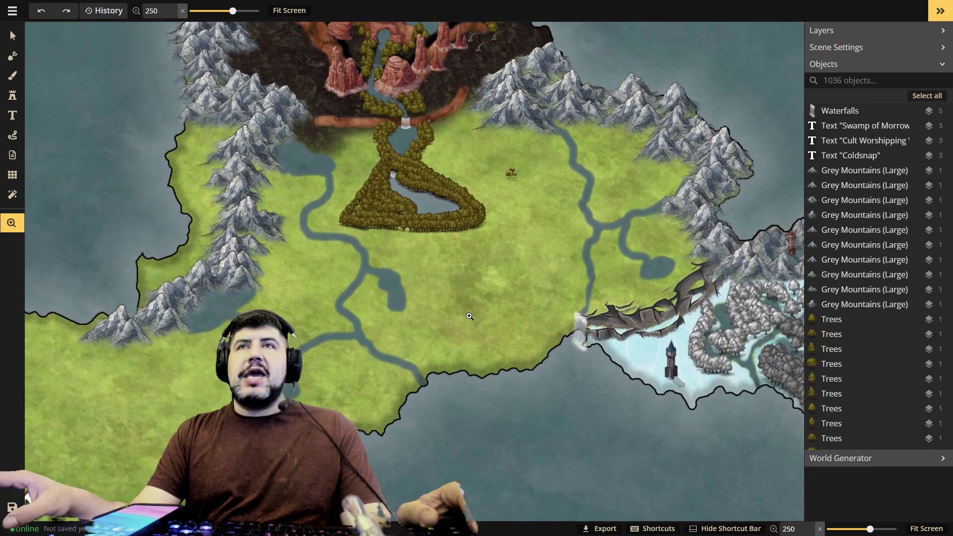
scroll(469, 316, up, 1)
drag(512, 291, 462, 351)
drag(443, 270, 402, 199)
drag(656, 280, 627, 334)
- Survey the undecorated western landmass and the area around the Swamp of Morrows label
drag(74, 223, 395, 285)
scroll(394, 284, down, 3)
drag(406, 446, 501, 365)
scroll(501, 365, down, 1)
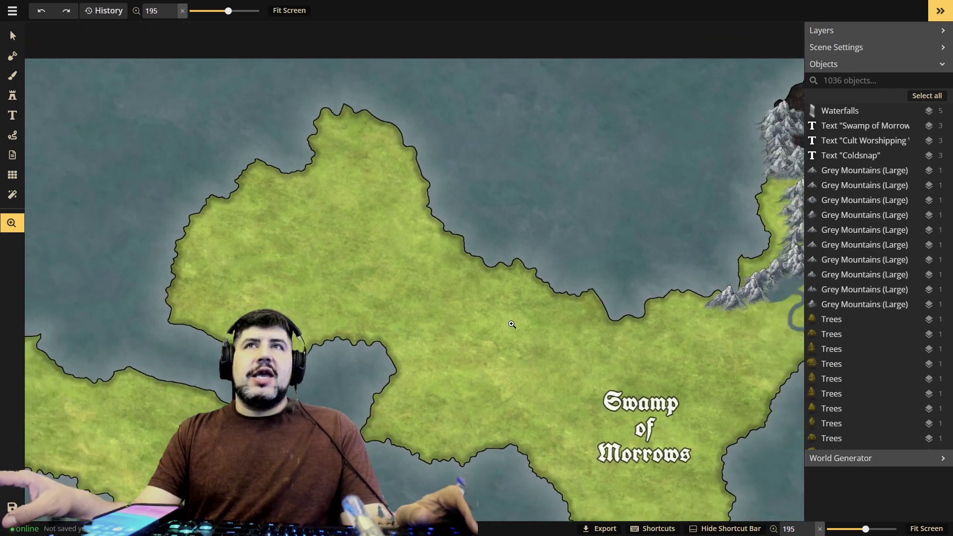
drag(641, 343, 375, 261)
drag(523, 228, 579, 285)
scroll(354, 364, down, 1)
drag(354, 365, 481, 254)
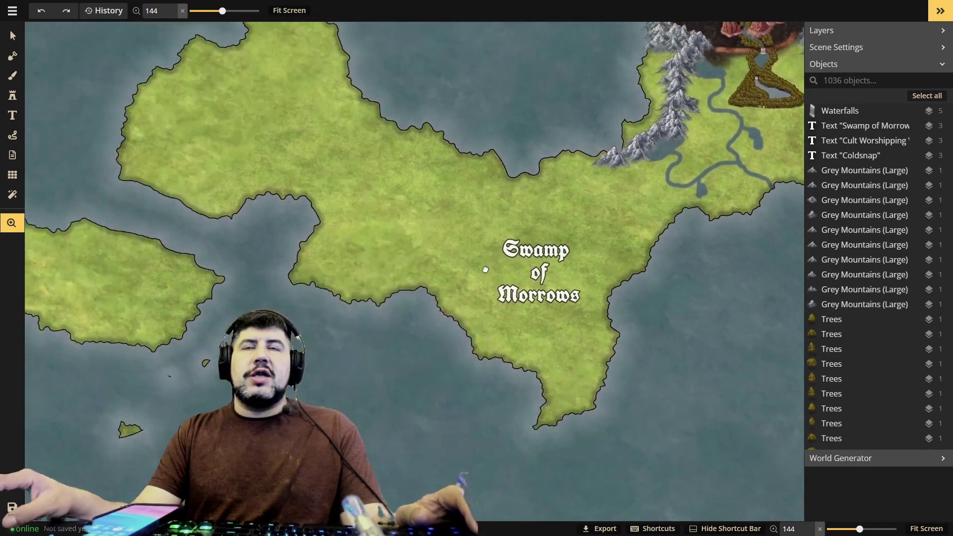
- Review the dark red-rock canyon region in the north and how its waterfall and forest meet the green plains
drag(641, 185, 359, 297)
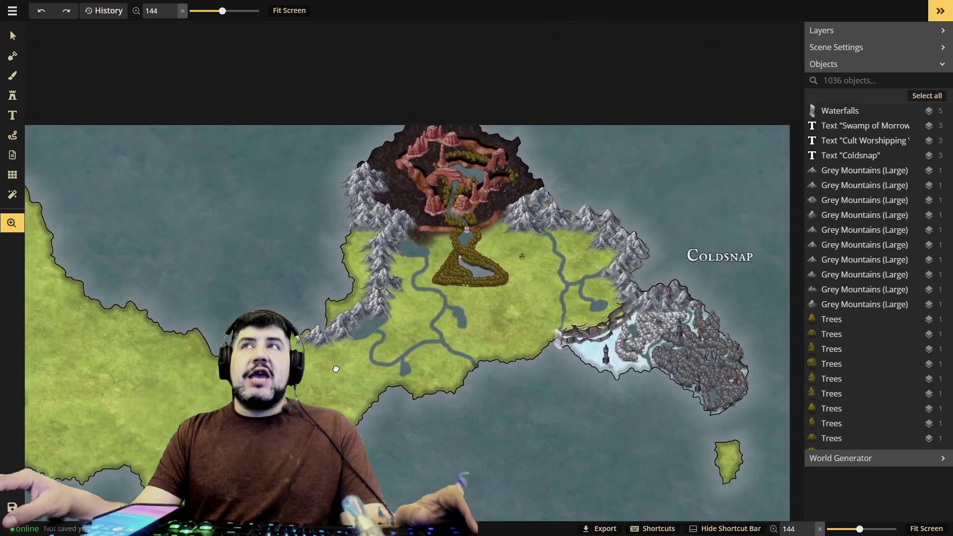
drag(496, 269, 467, 255)
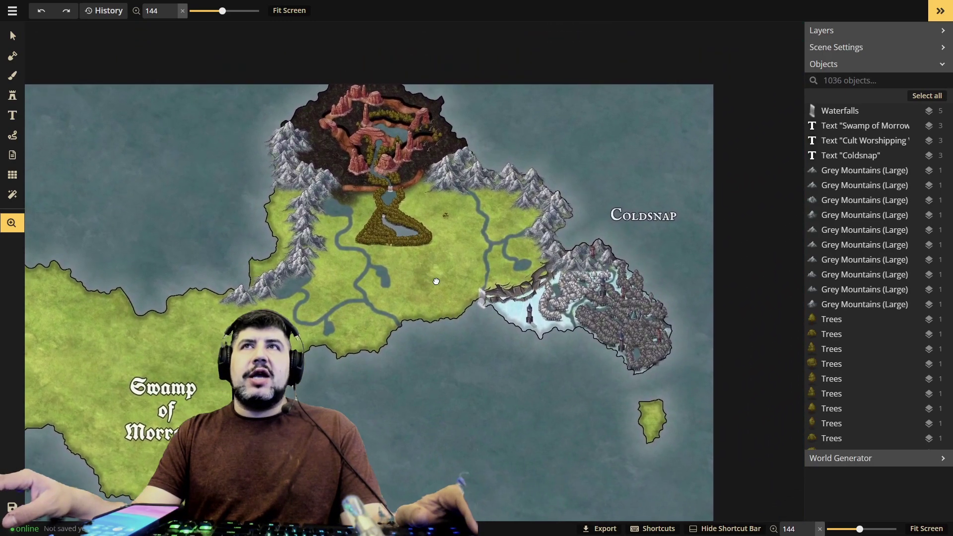
scroll(407, 274, up, 2)
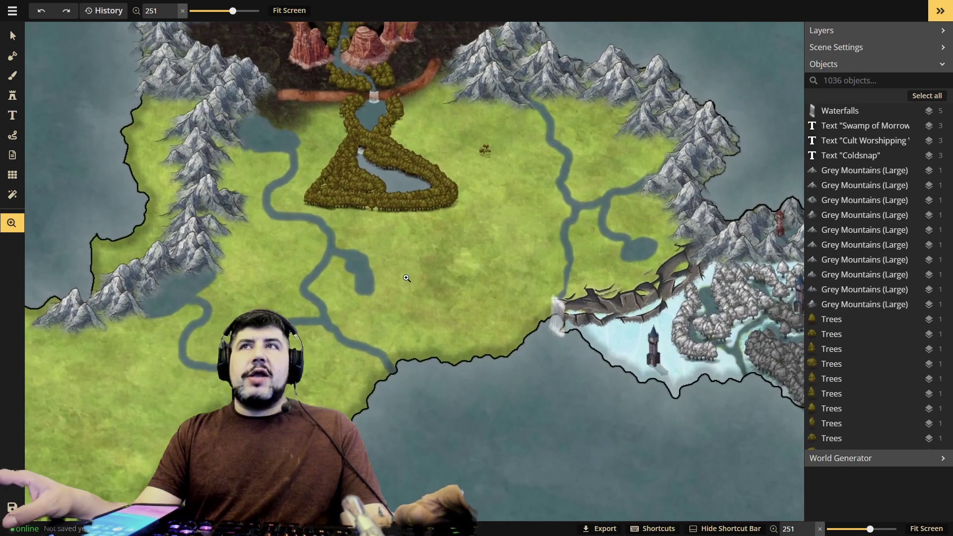
scroll(397, 275, up, 2)
drag(538, 252, 529, 402)
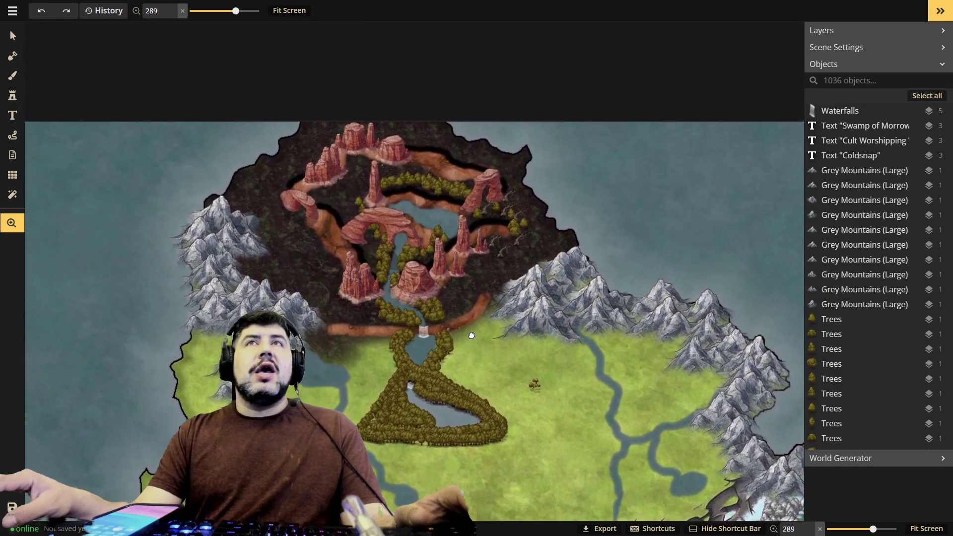
drag(460, 208, 478, 101)
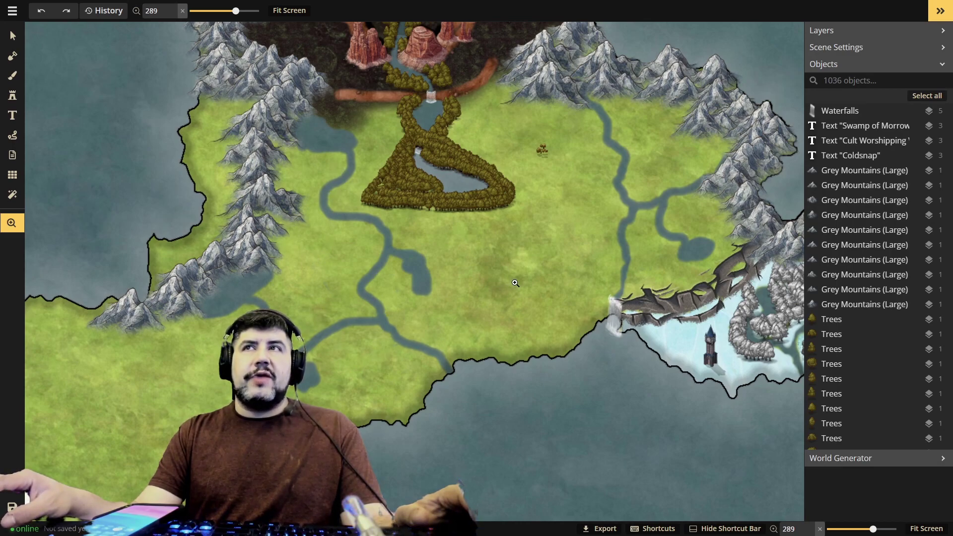
drag(515, 283, 394, 389)
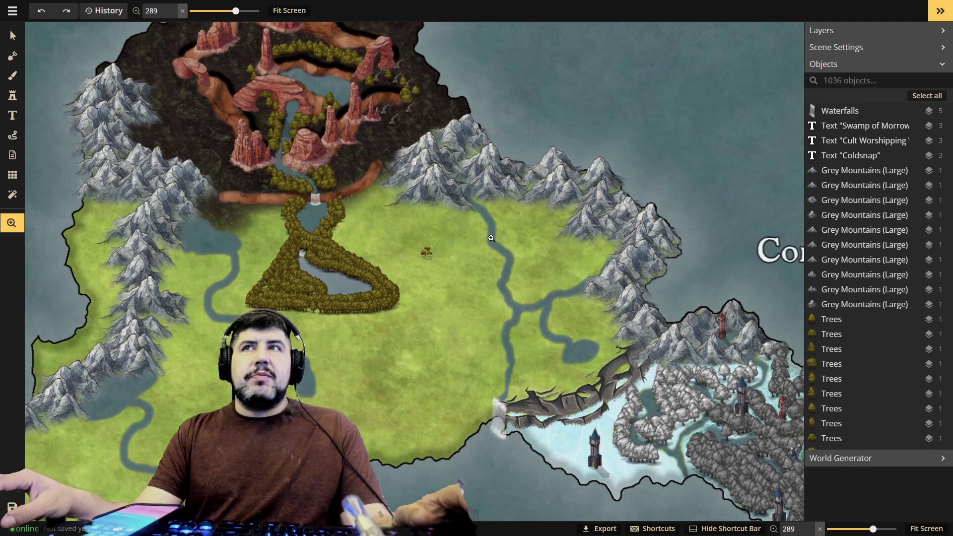
drag(362, 353, 481, 252)
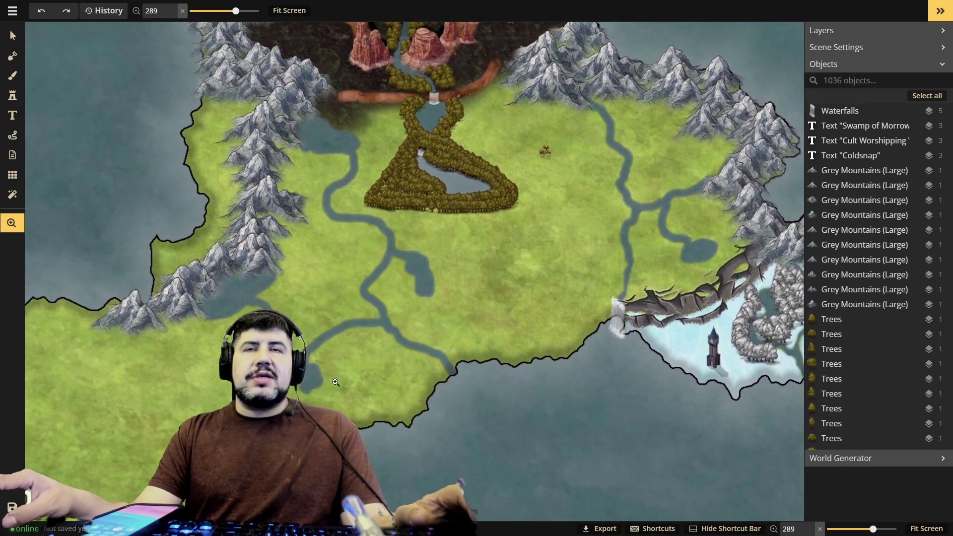
drag(573, 239, 436, 278)
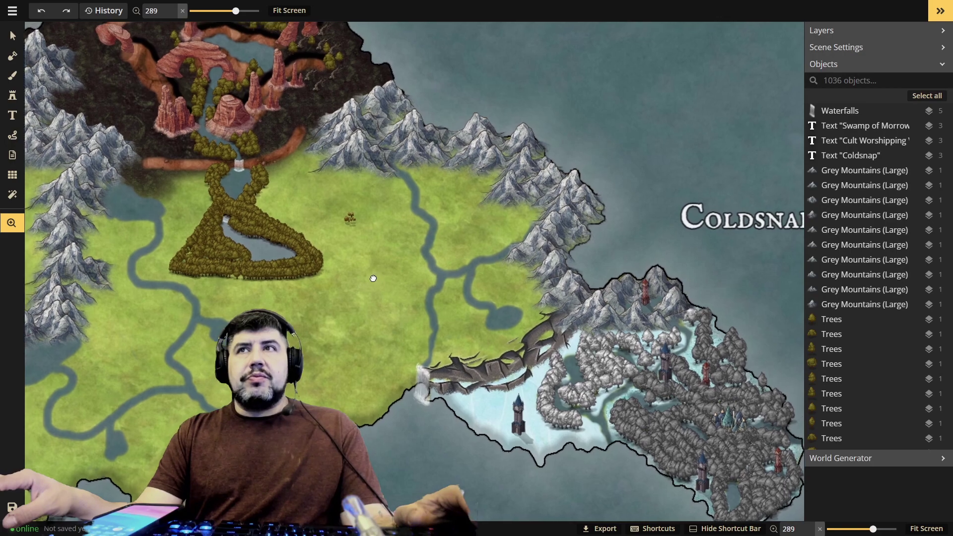
drag(370, 277, 474, 449)
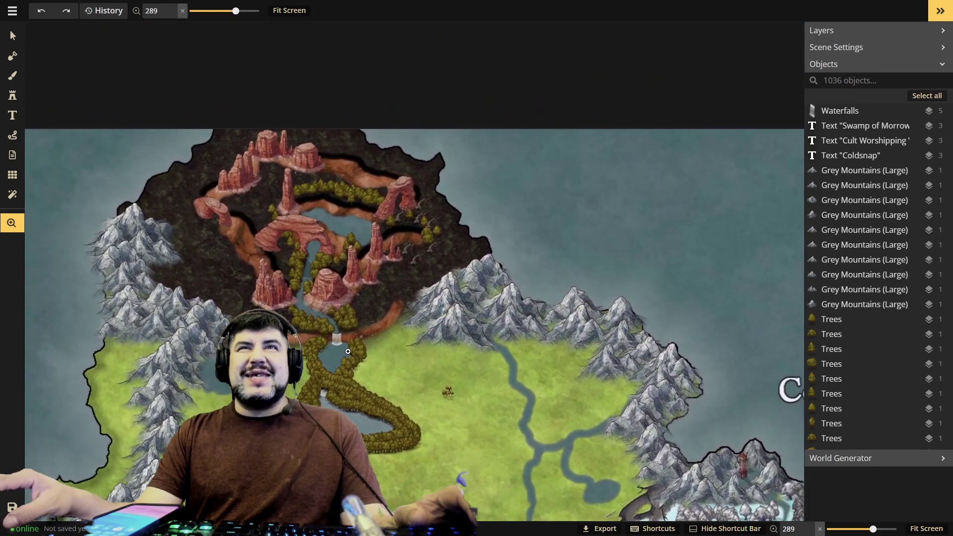
drag(358, 352, 419, 252)
drag(423, 399, 405, 258)
- Inspect the snowy Coldsnap peninsula, including its towers, dense grey forest and cliffs bordering the grassland
mouse_move(507, 316)
mouse_down()
mouse_move(394, 305)
mouse_move(320, 314)
mouse_up()
drag(566, 336, 548, 364)
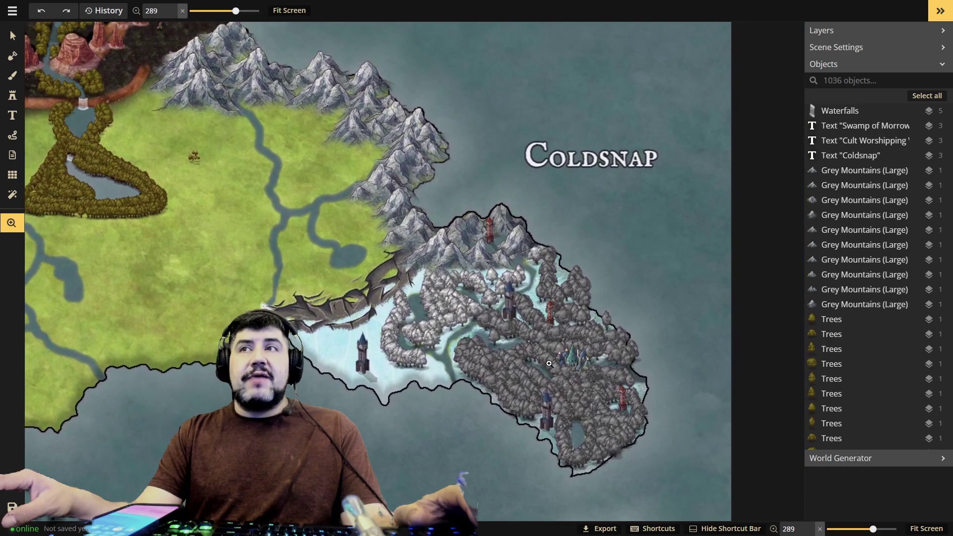
scroll(526, 346, up, 2)
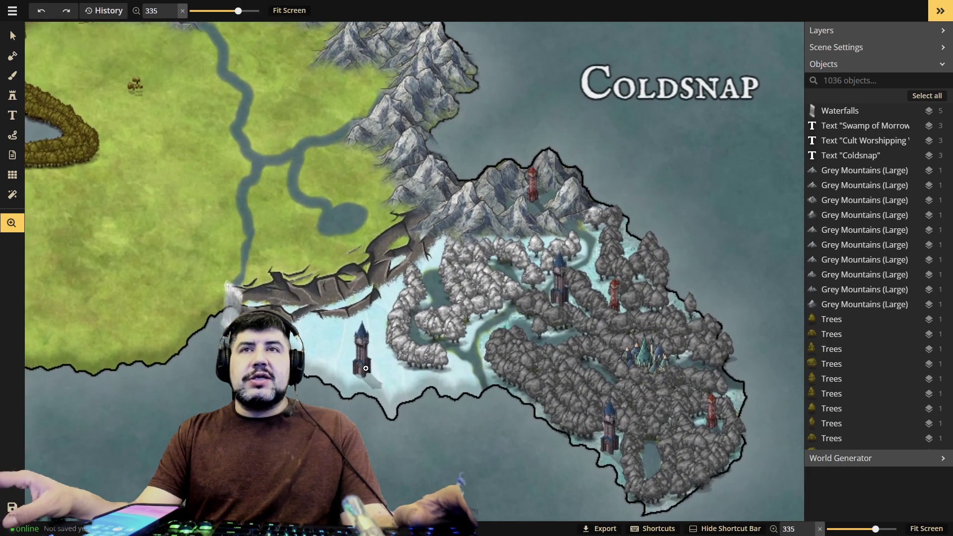
drag(546, 343, 451, 407)
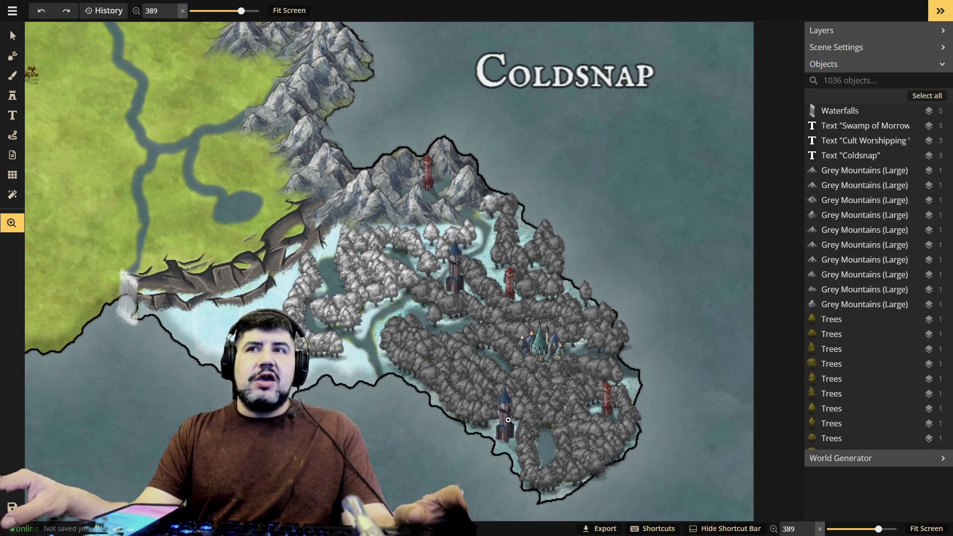
drag(612, 421, 500, 433)
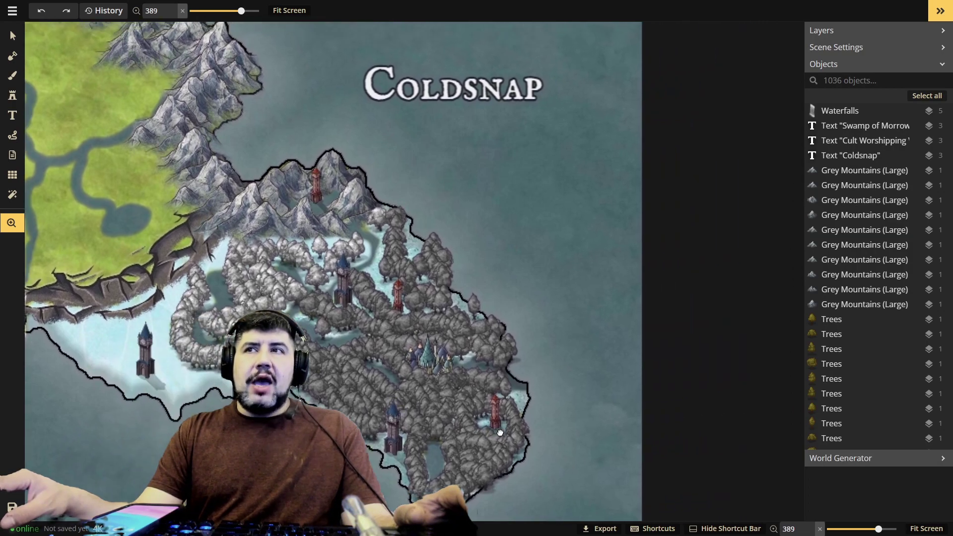
drag(348, 337, 432, 278)
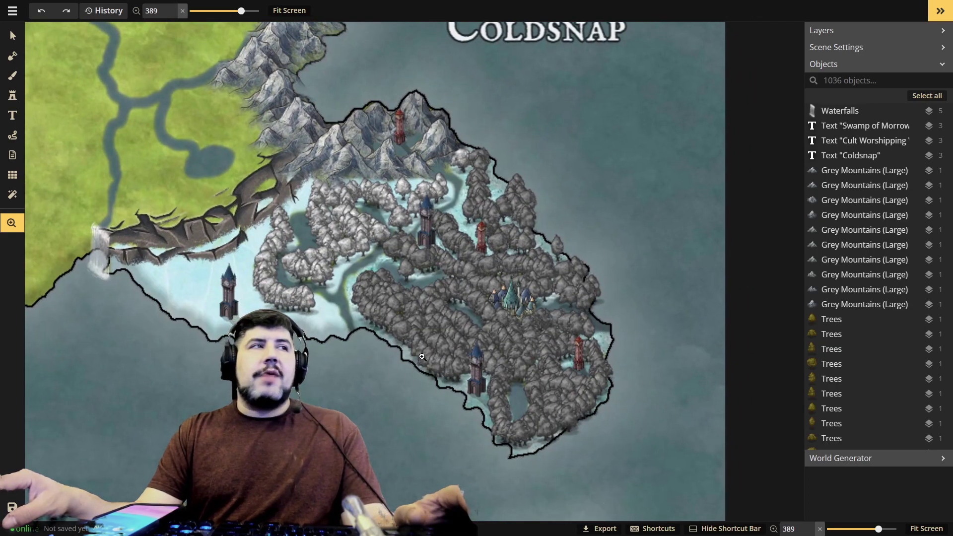
- Compare the plains west of Coldsnap with the empty western coast beyond the Swamp of Morrows
drag(250, 189, 575, 428)
drag(385, 382, 561, 270)
scroll(364, 322, down, 1)
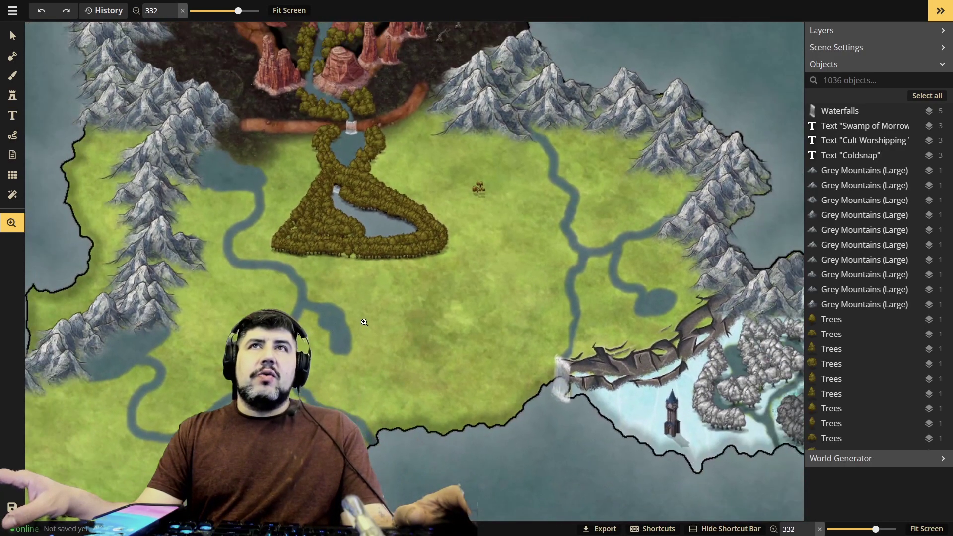
scroll(364, 322, down, 1)
drag(360, 364, 537, 245)
drag(342, 327, 604, 266)
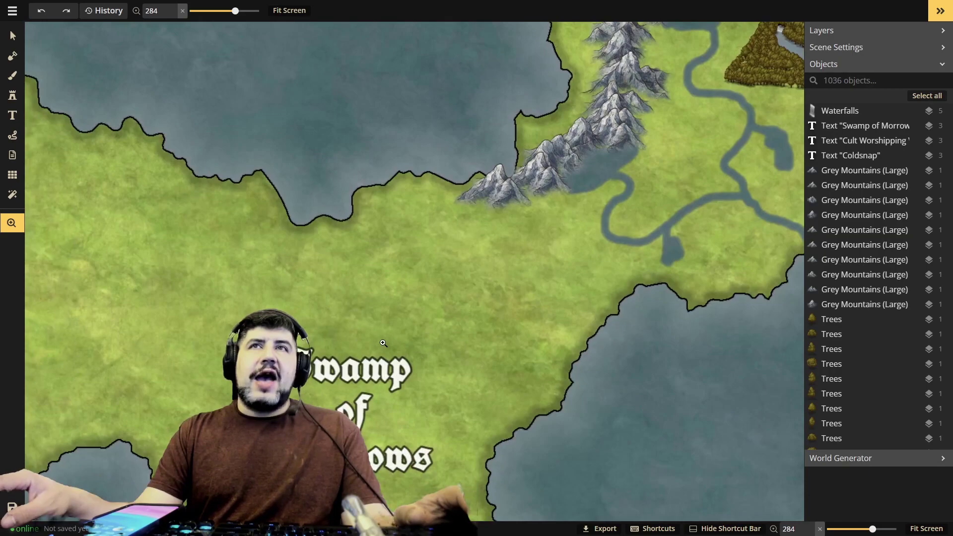
drag(380, 337, 727, 211)
drag(481, 215, 431, 526)
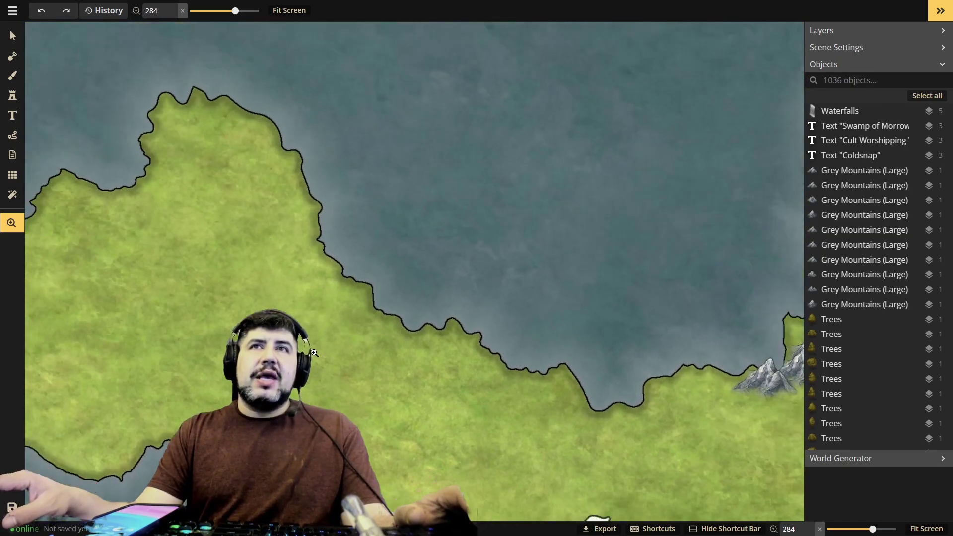
scroll(313, 353, down, 2)
drag(436, 354, 251, 236)
drag(582, 353, 372, 412)
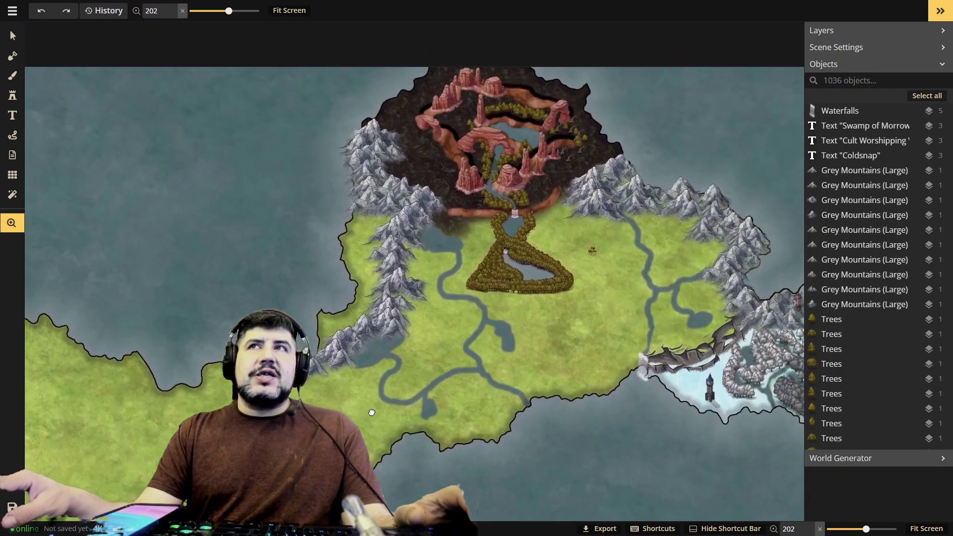
- Look over the open plains between the canyon's forest and Coldsnap as the next area to decorate
drag(496, 314, 384, 387)
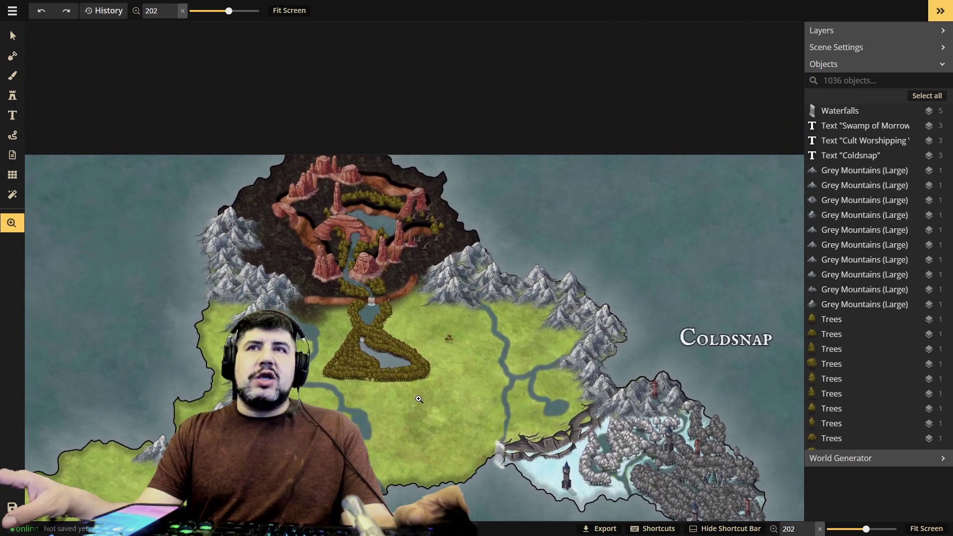
scroll(418, 398, up, 1)
drag(436, 416, 486, 313)
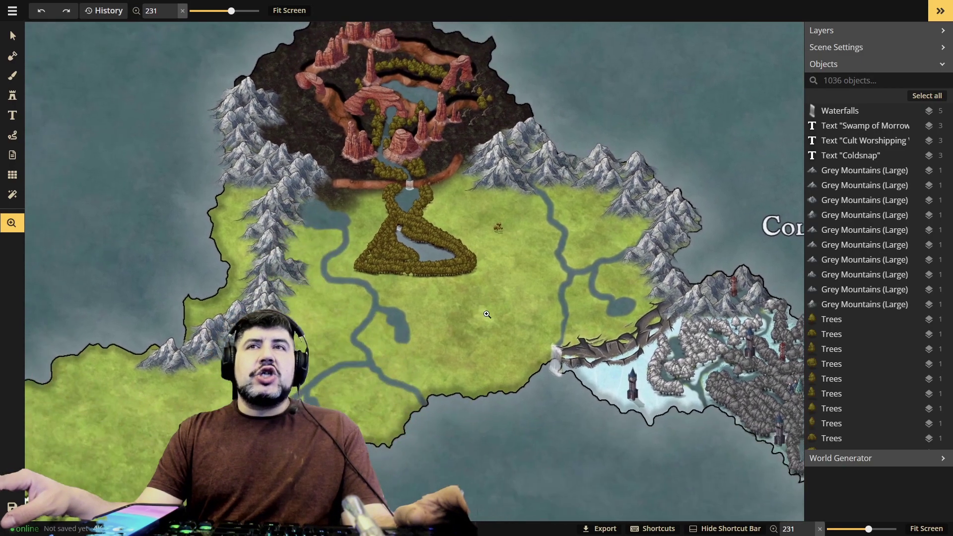
drag(564, 375, 411, 366)
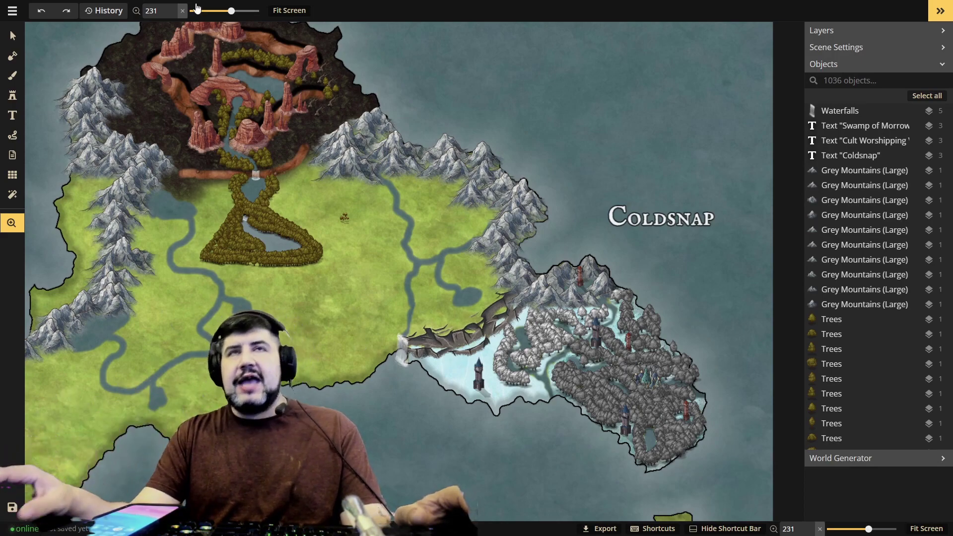
drag(274, 206, 388, 280)
scroll(417, 282, up, 1)
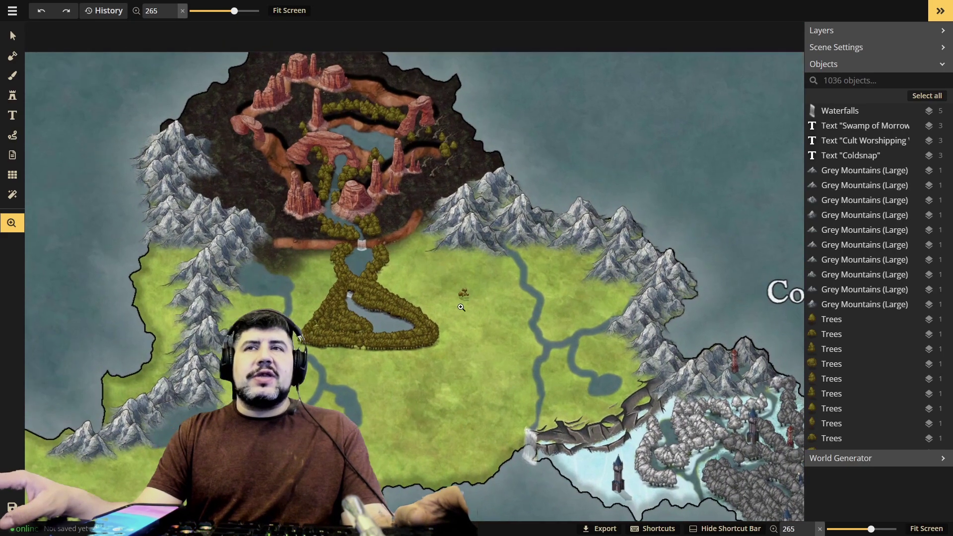
drag(471, 357, 474, 213)
scroll(473, 284, up, 1)
drag(468, 251, 418, 418)
drag(408, 355, 261, 174)
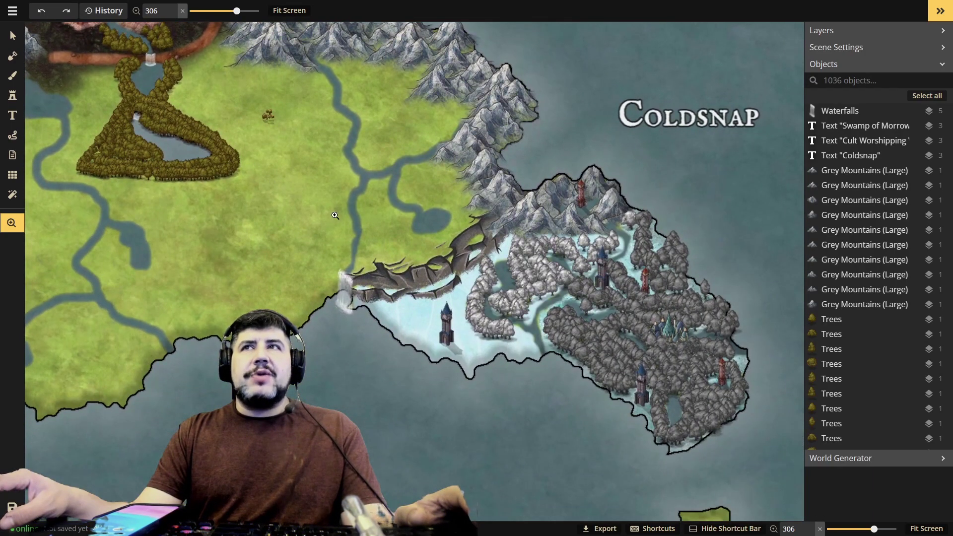
drag(343, 214, 538, 332)
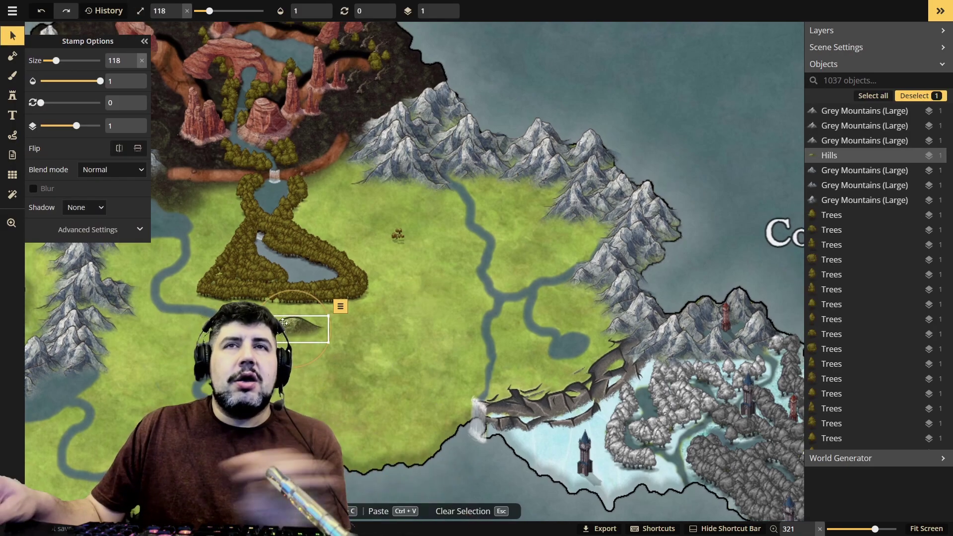
- Position the first hill just south of the triangular forest and stamp four more size 118 hills of varied shapes southeast of it
drag(283, 323, 284, 321)
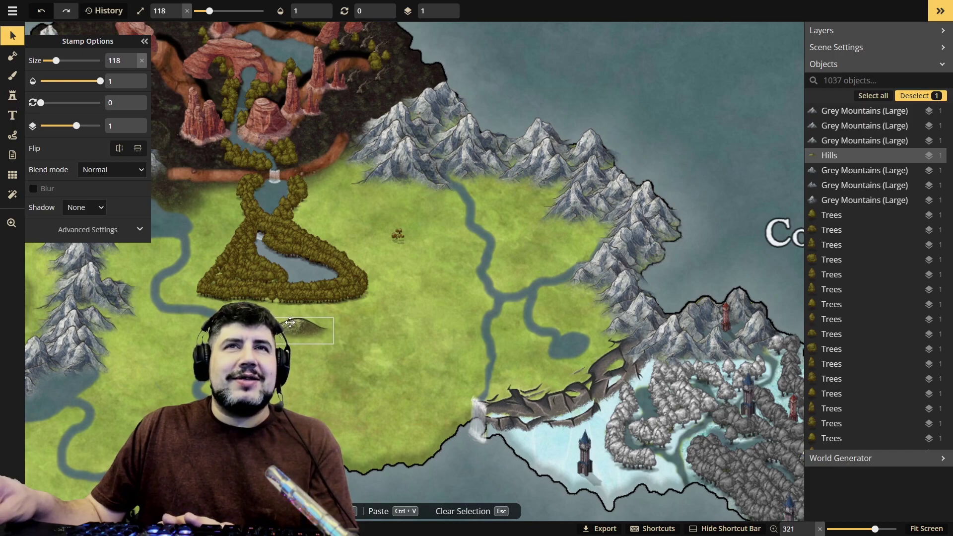
drag(284, 321, 284, 321)
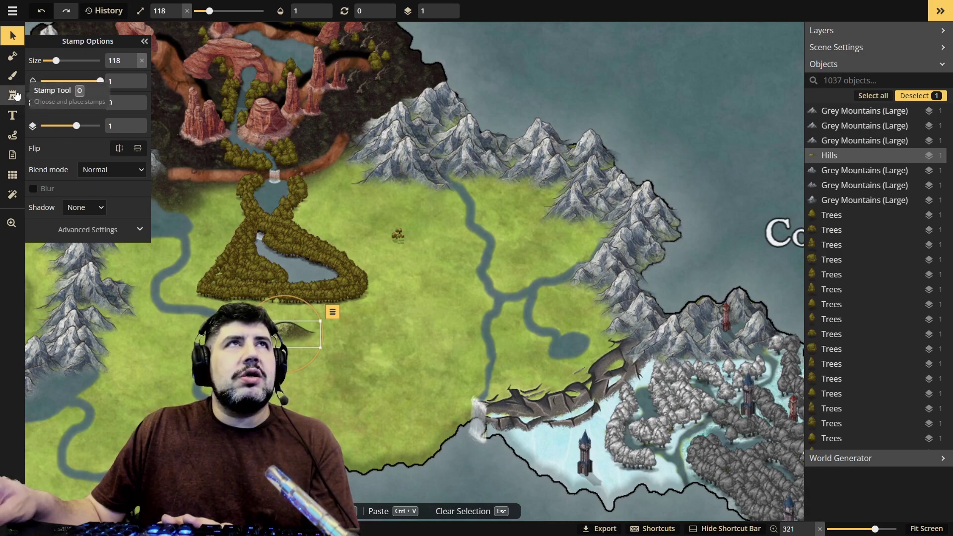
click(13, 95)
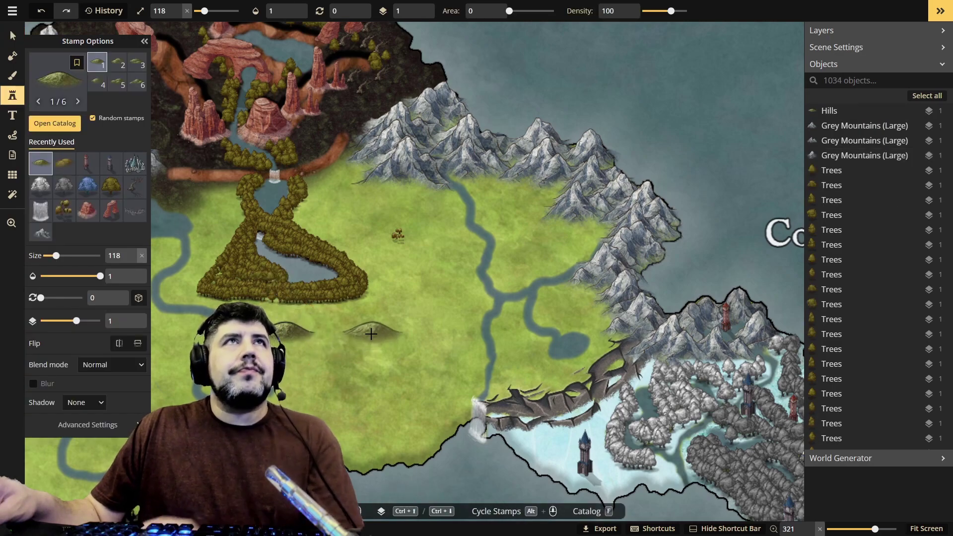
click(419, 218)
click(140, 88)
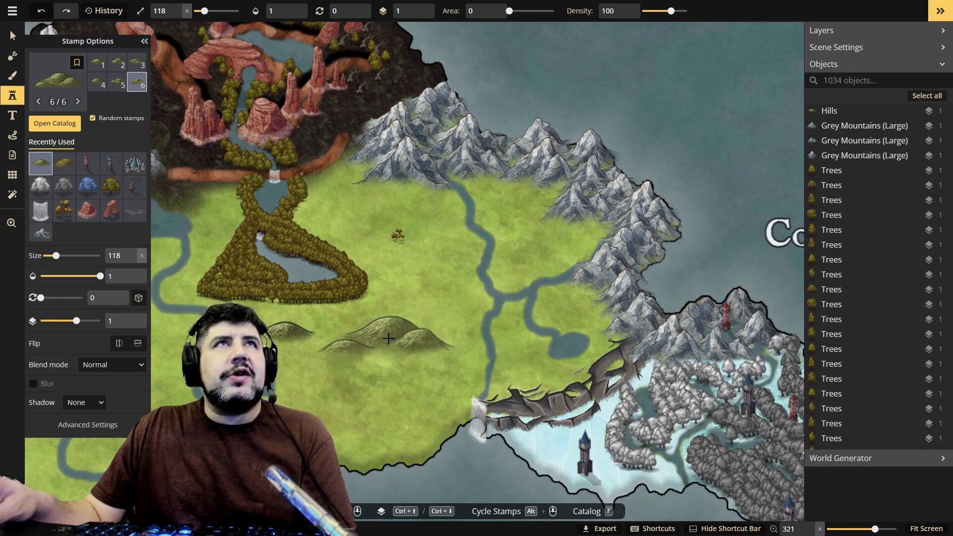
click(388, 338)
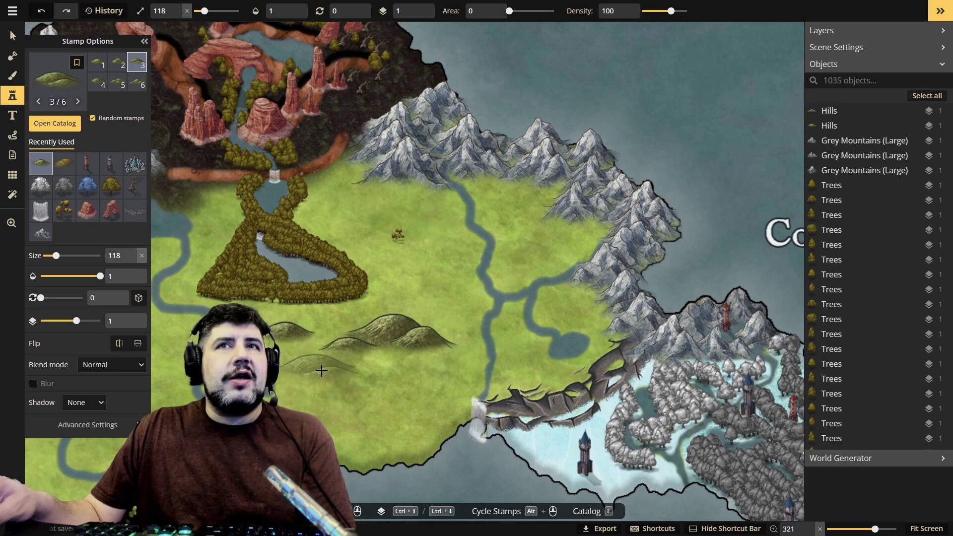
click(328, 369)
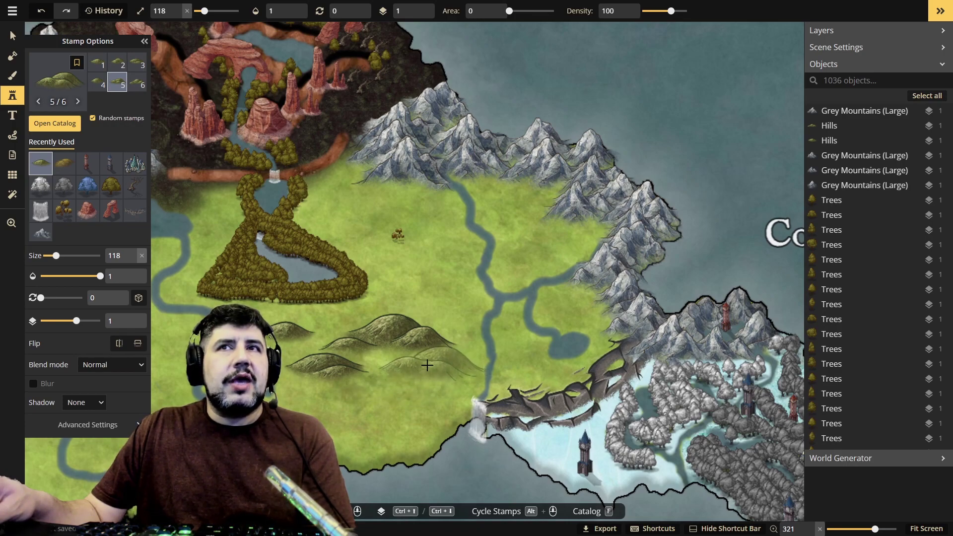
click(429, 364)
click(382, 380)
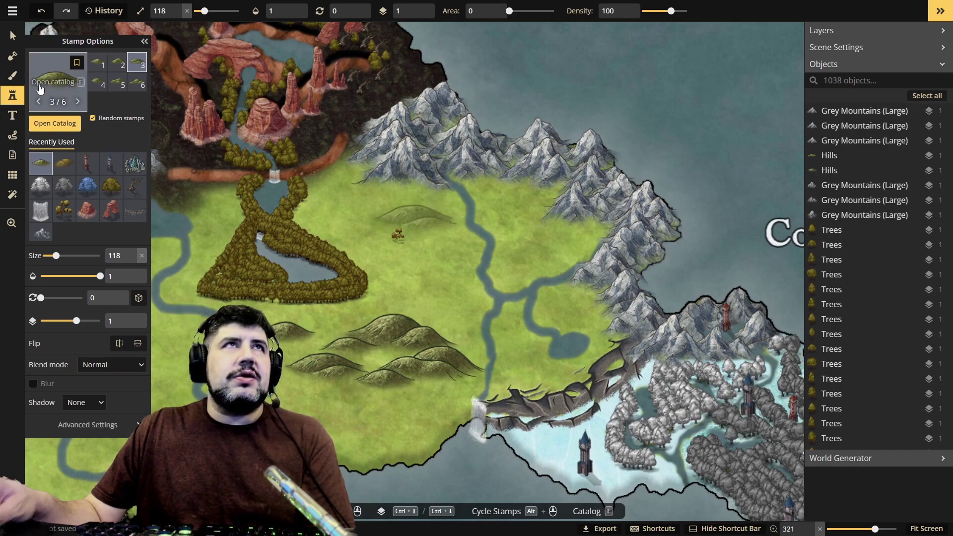
- Move the westernmost hill toward the western mountains and shift the remaining hill group off the grassland south of the triangular forest
click(12, 36)
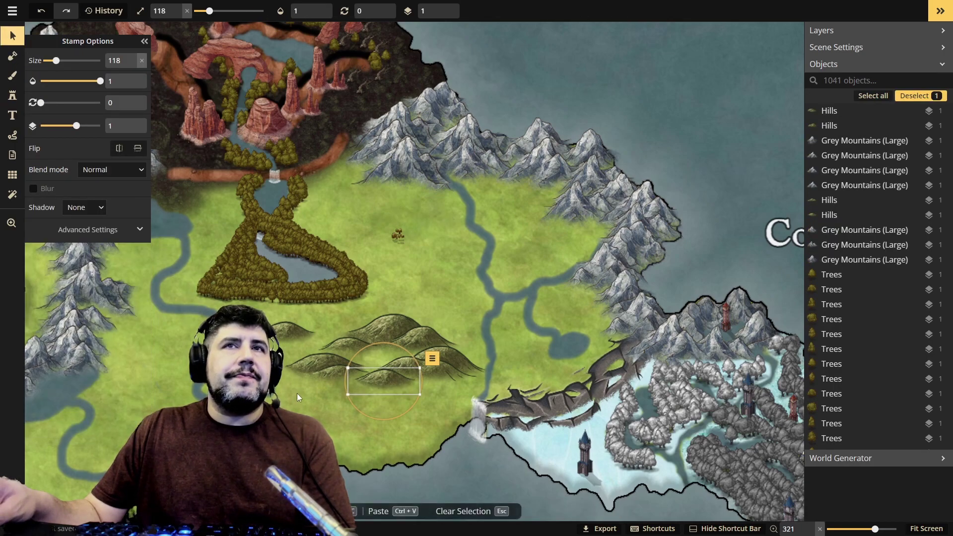
click(287, 322)
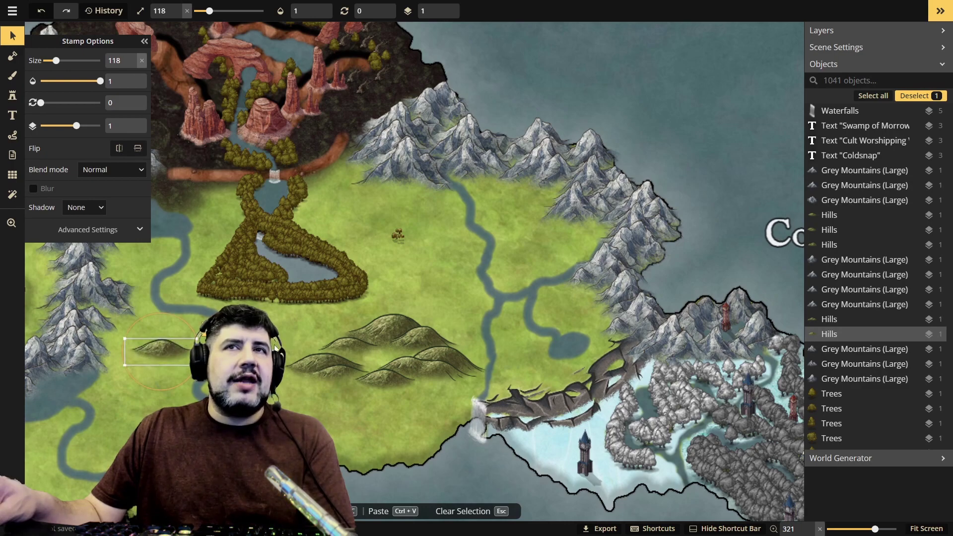
drag(289, 328, 455, 417)
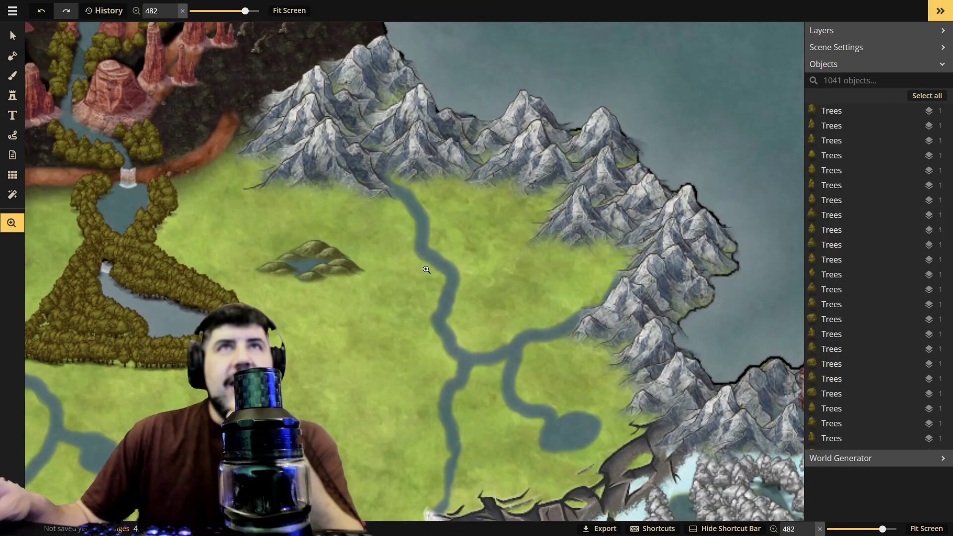
- Add size 39 trees beside the river southwest of the triangular forest and around the eastern shore of the northwestern lake
drag(421, 262, 379, 196)
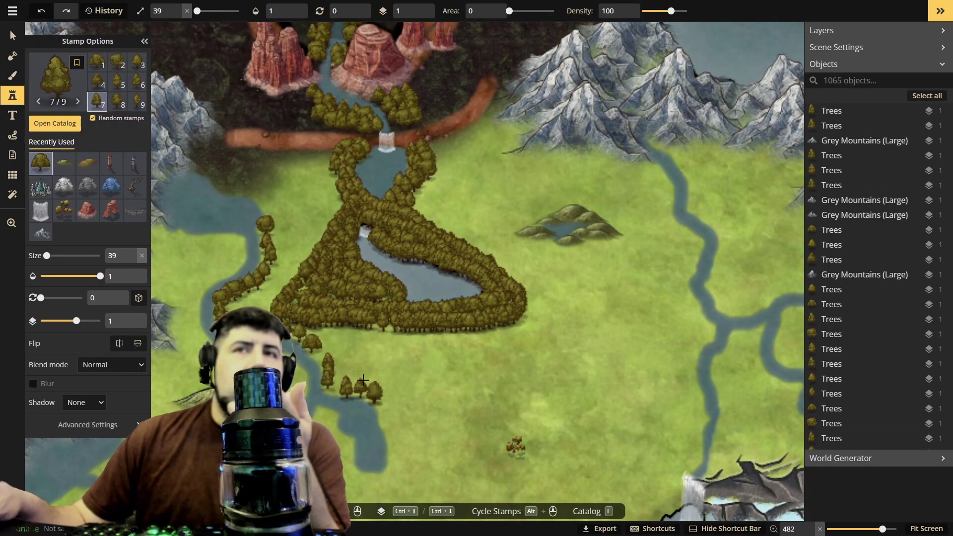
click(363, 380)
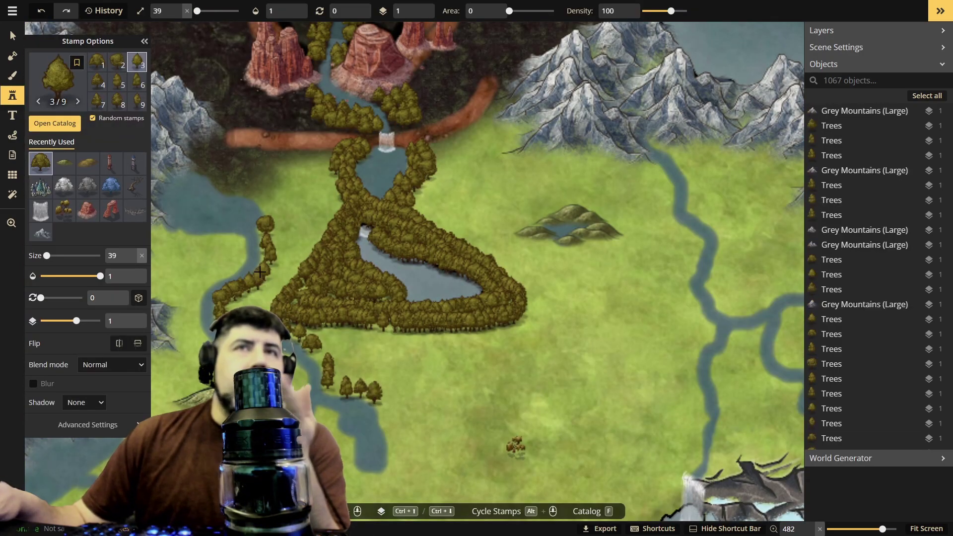
click(271, 200)
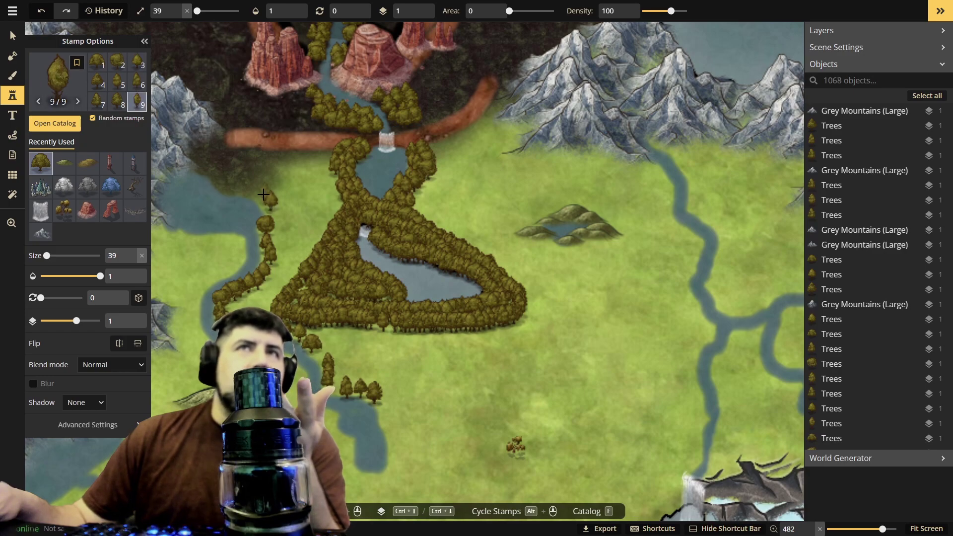
click(260, 193)
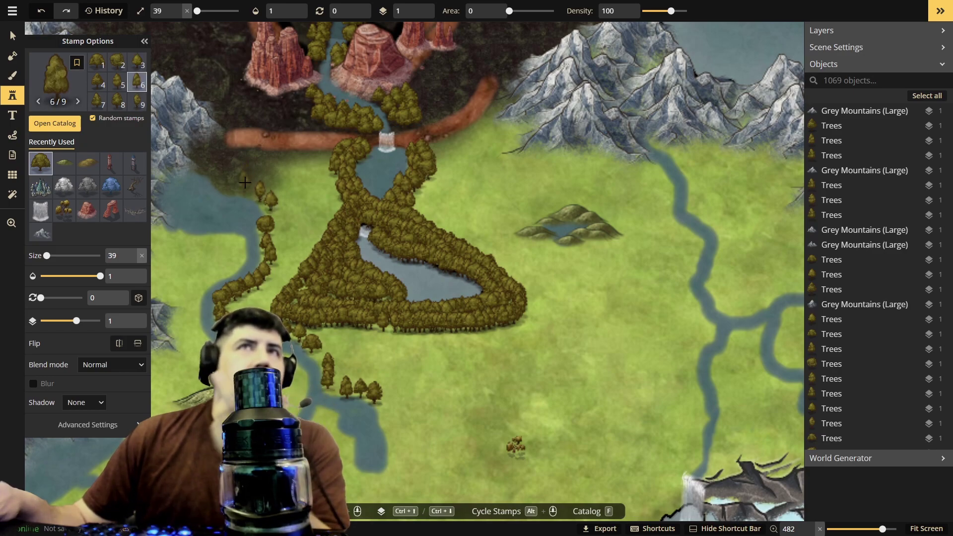
click(245, 183)
click(231, 180)
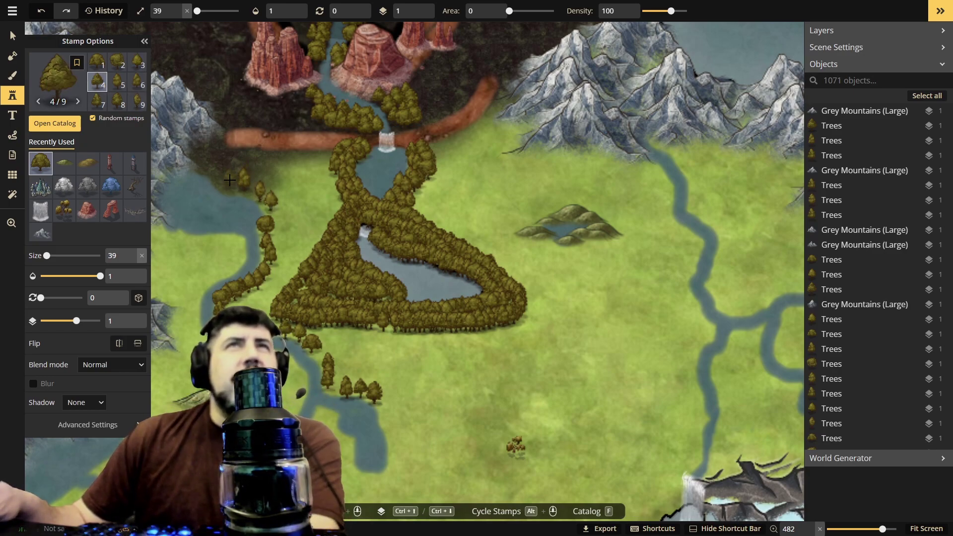
click(229, 180)
click(277, 208)
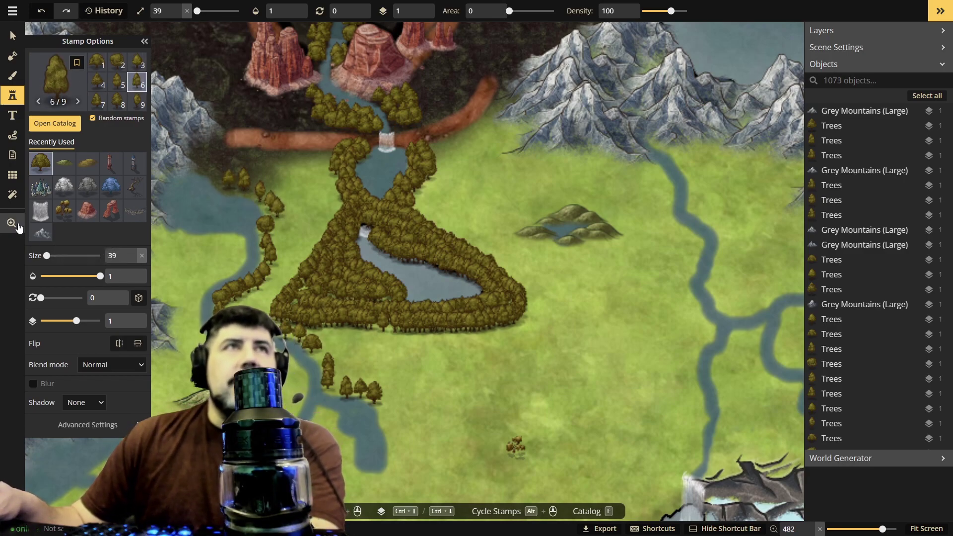
- Line the south bank of the southern river with spaced size 39 trees from its mouth at the coast up to the river junction
click(12, 223)
drag(415, 181, 382, 414)
drag(408, 444, 448, 193)
drag(396, 351, 408, 219)
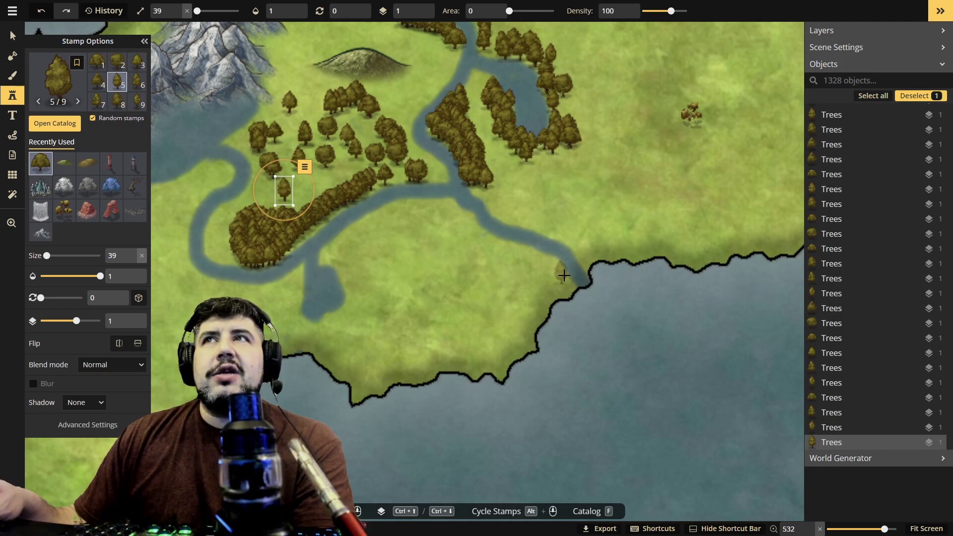
click(565, 278)
click(556, 271)
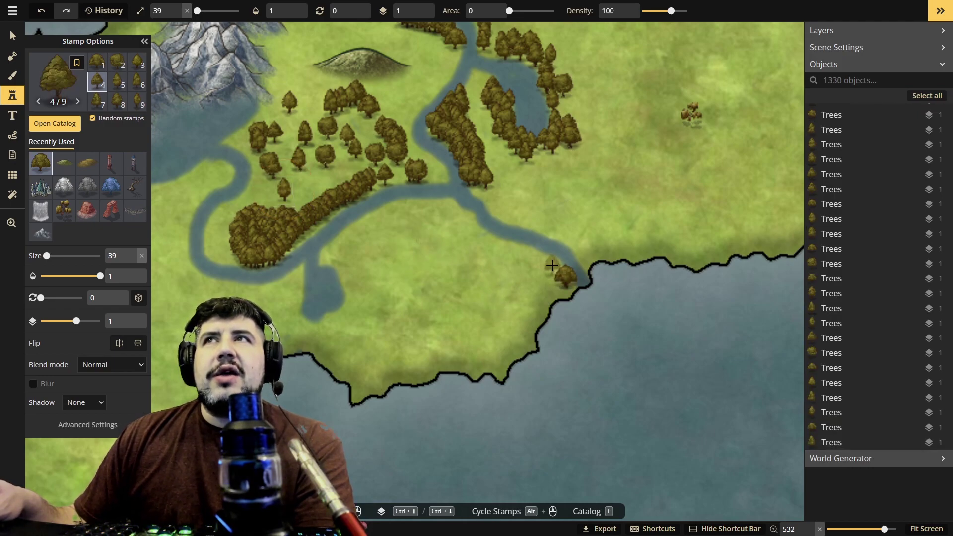
click(546, 263)
click(534, 252)
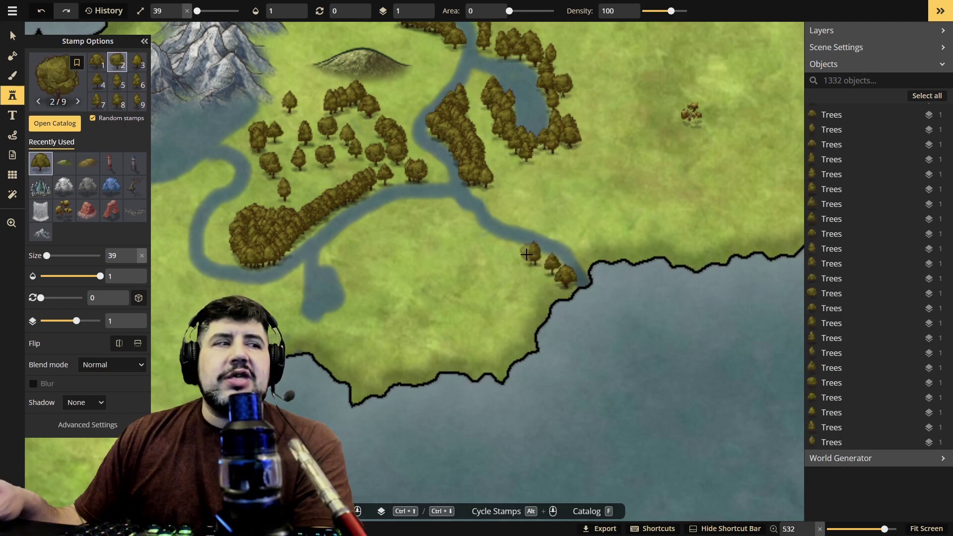
click(507, 244)
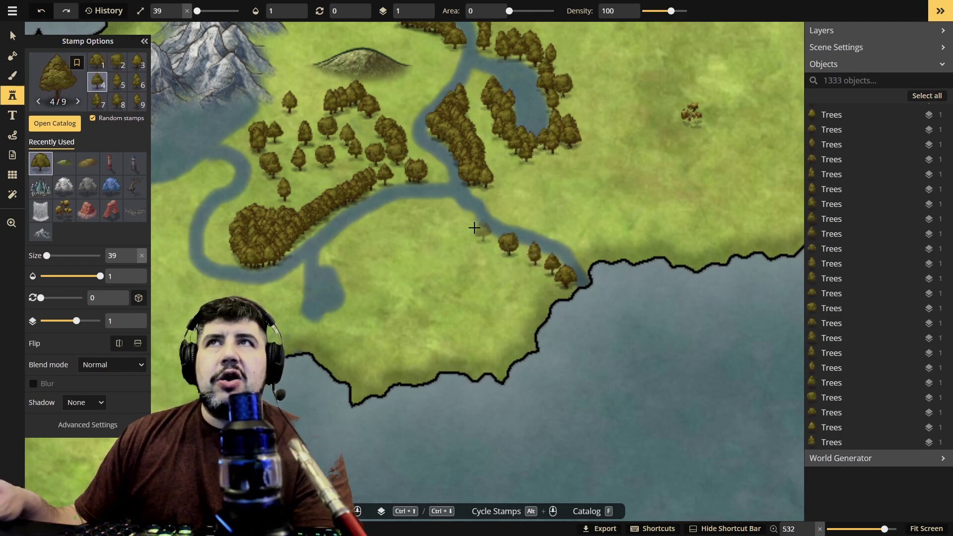
click(484, 231)
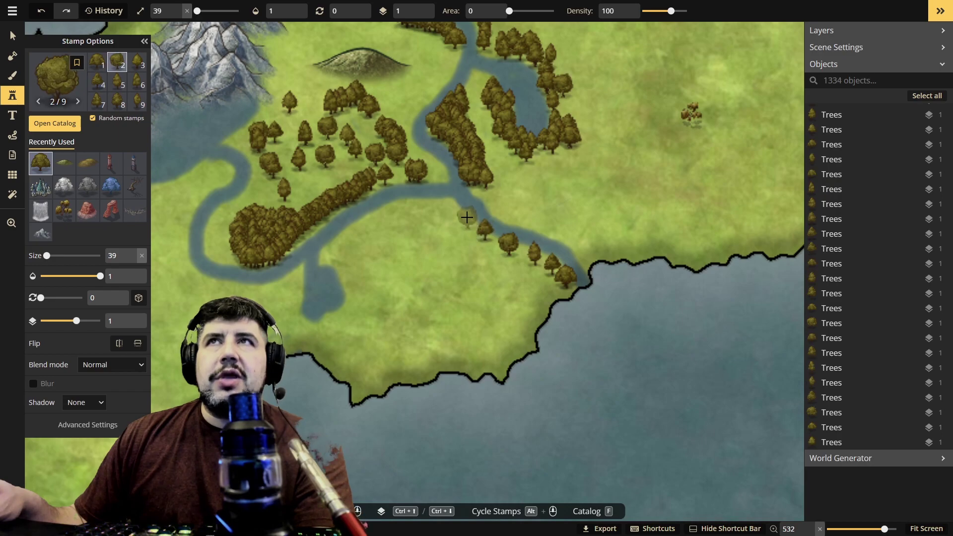
click(464, 214)
click(442, 204)
- Continue the row of size 39 trees west from the river junction along the south bank to the small lake's inlet
click(407, 210)
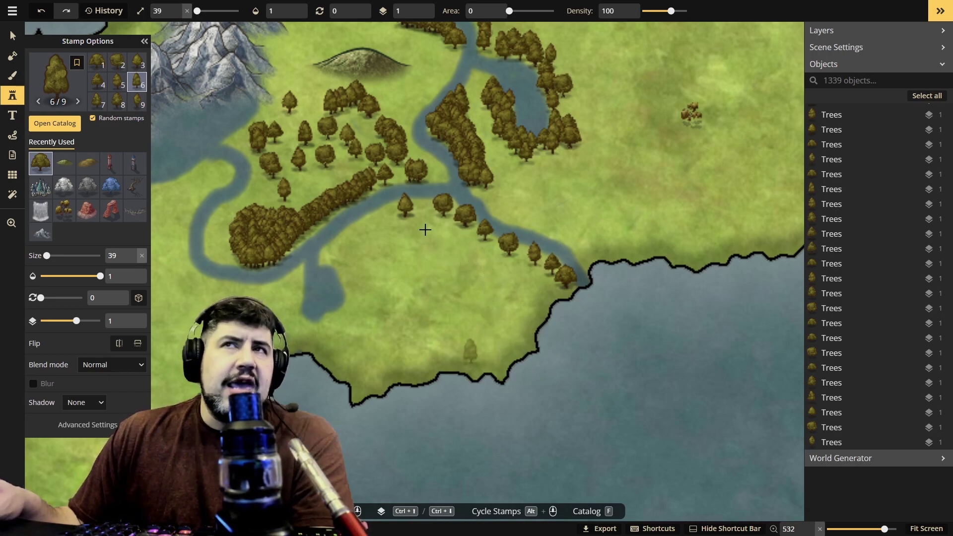
click(376, 219)
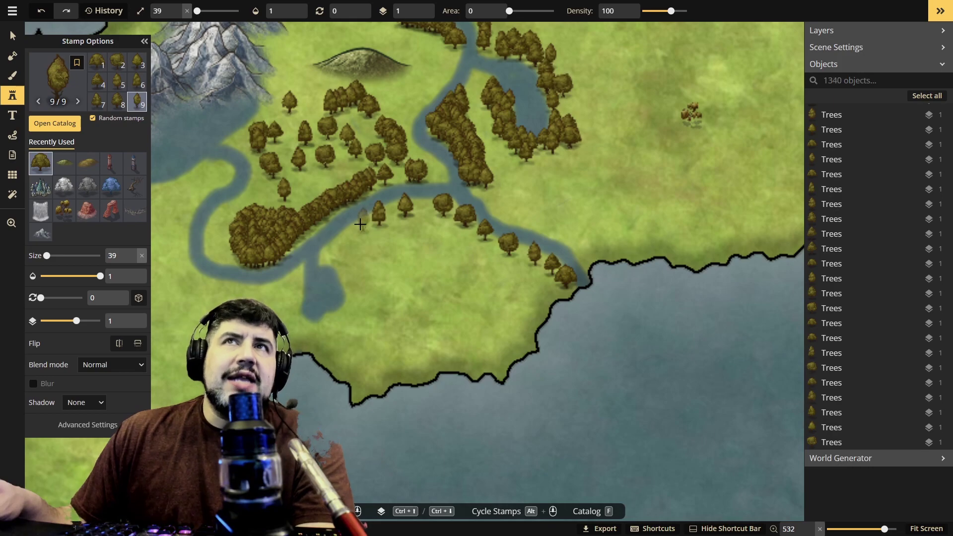
click(360, 225)
click(350, 227)
click(341, 232)
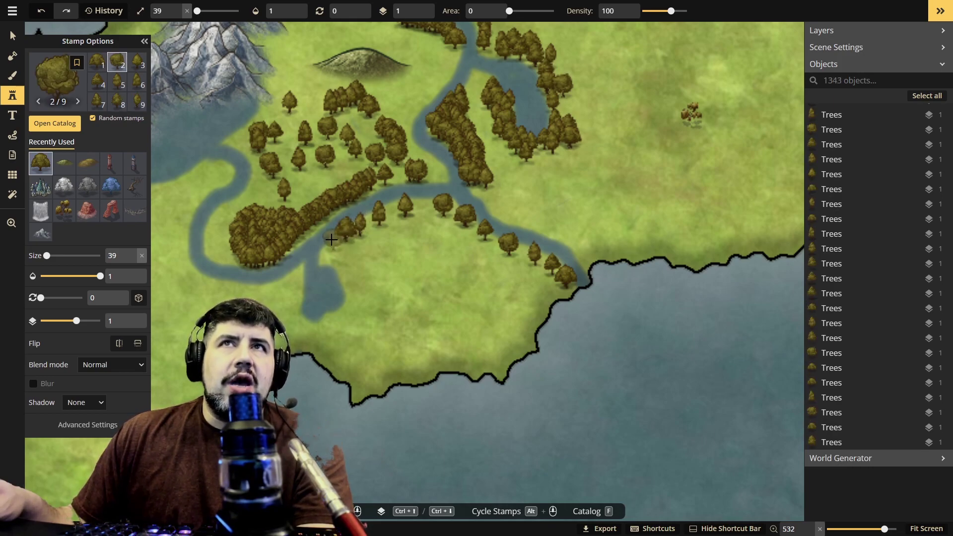
click(330, 243)
- Add a second row of size 39 trees behind the riverbank trees, running from the small lake's inlet back east
click(334, 246)
click(342, 238)
click(365, 229)
click(395, 222)
click(426, 219)
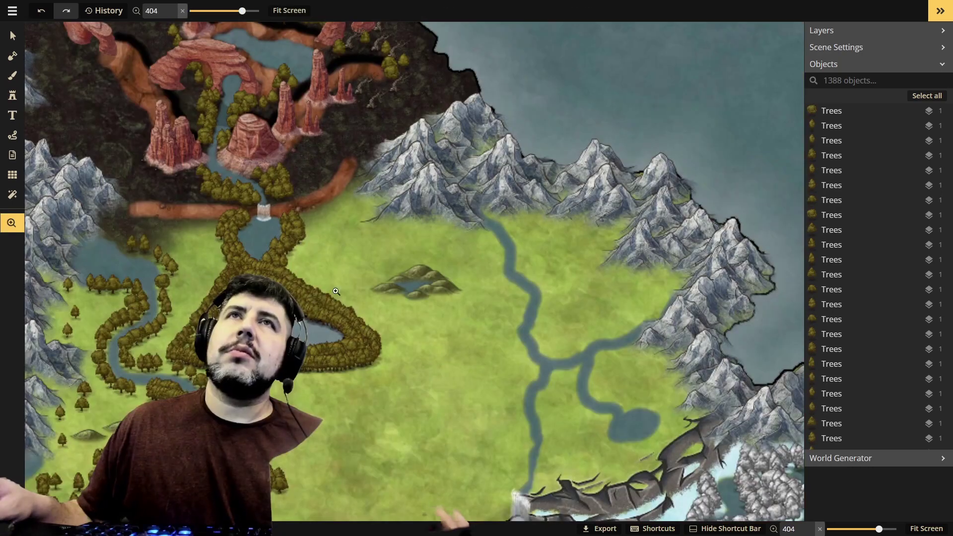
- Paint a lake among the northern grey mountains at the river's source with the water texture and a size 4 foreground brush
drag(475, 356, 483, 245)
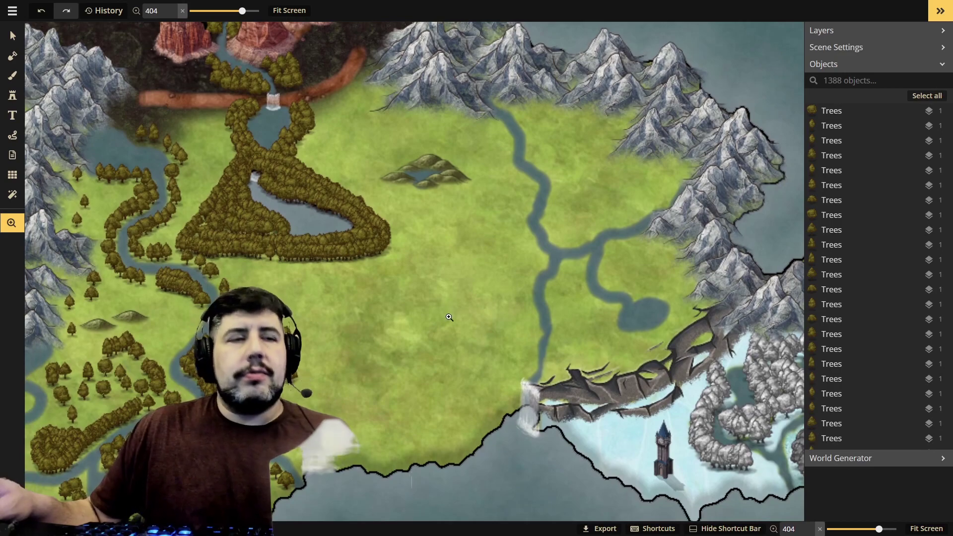
drag(484, 323, 480, 291)
drag(423, 178, 416, 270)
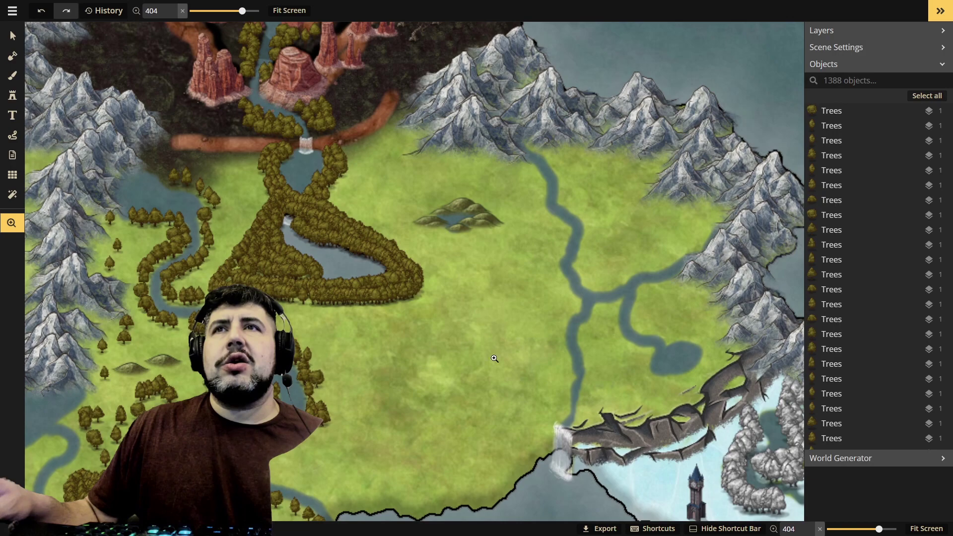
drag(479, 381, 365, 277)
drag(392, 314, 479, 471)
drag(502, 432, 410, 405)
drag(468, 416, 438, 367)
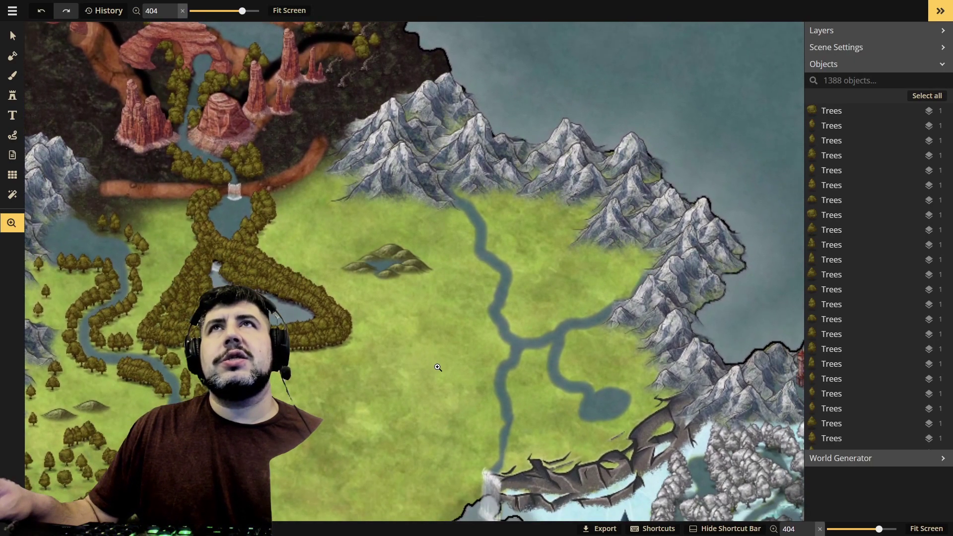
key(b)
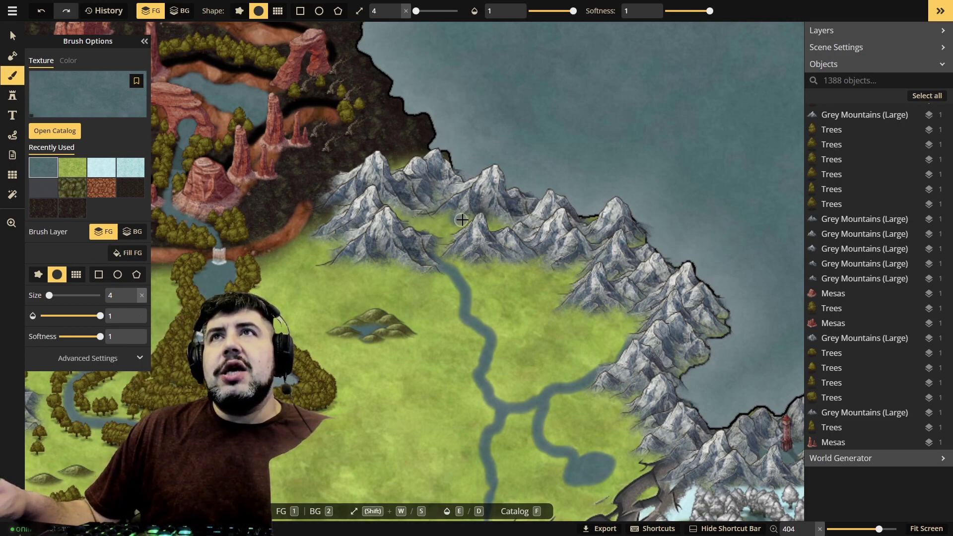
mouse_move(456, 233)
mouse_down()
mouse_move(417, 221)
mouse_move(453, 232)
mouse_move(468, 223)
mouse_move(403, 219)
mouse_move(394, 209)
mouse_move(405, 219)
mouse_move(518, 223)
mouse_move(391, 214)
mouse_move(486, 222)
mouse_up()
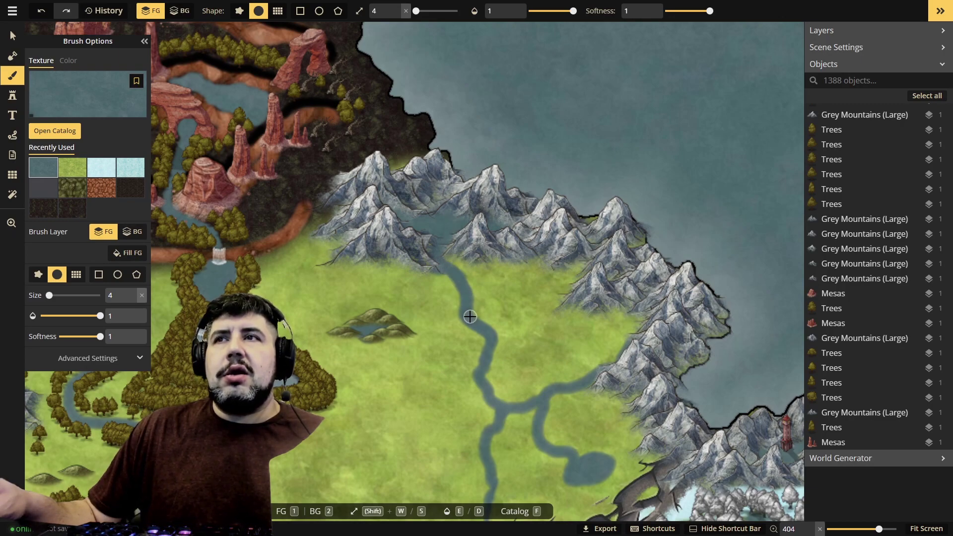
- Paint a winding river across the central plains from the western river to the waterfall beside Coldsnap's cliffs, using the size 4 water brush
click(11, 223)
drag(471, 248, 459, 149)
drag(468, 253, 483, 166)
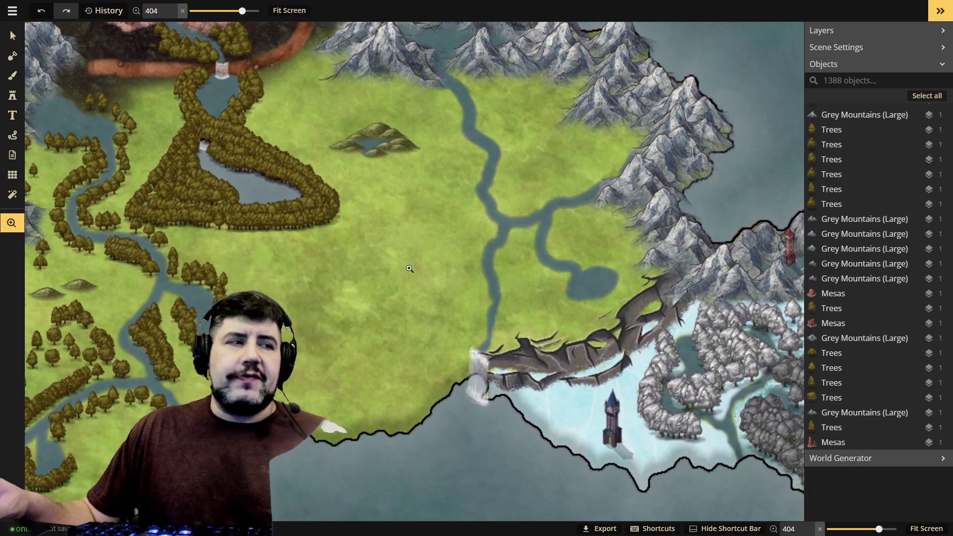
drag(448, 274, 436, 398)
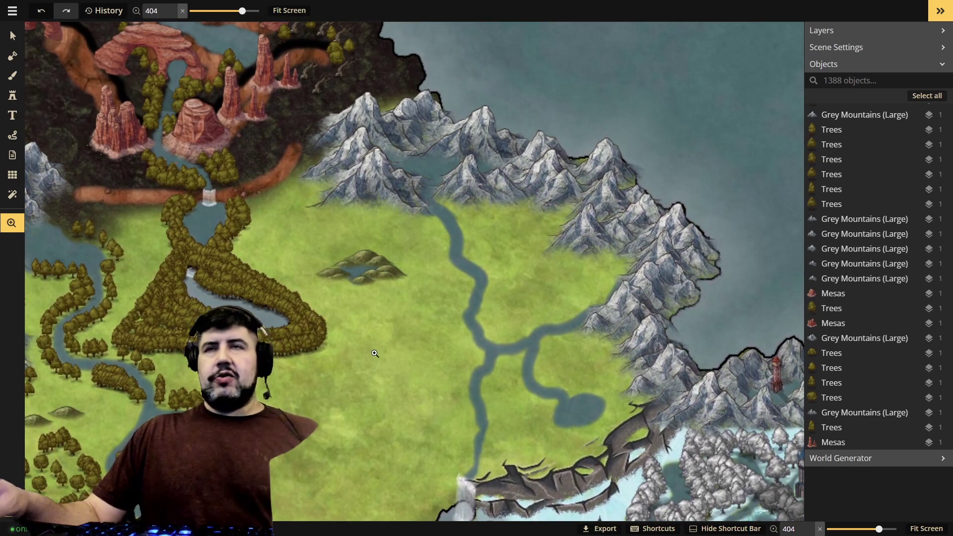
drag(414, 320, 438, 310)
drag(296, 352, 333, 276)
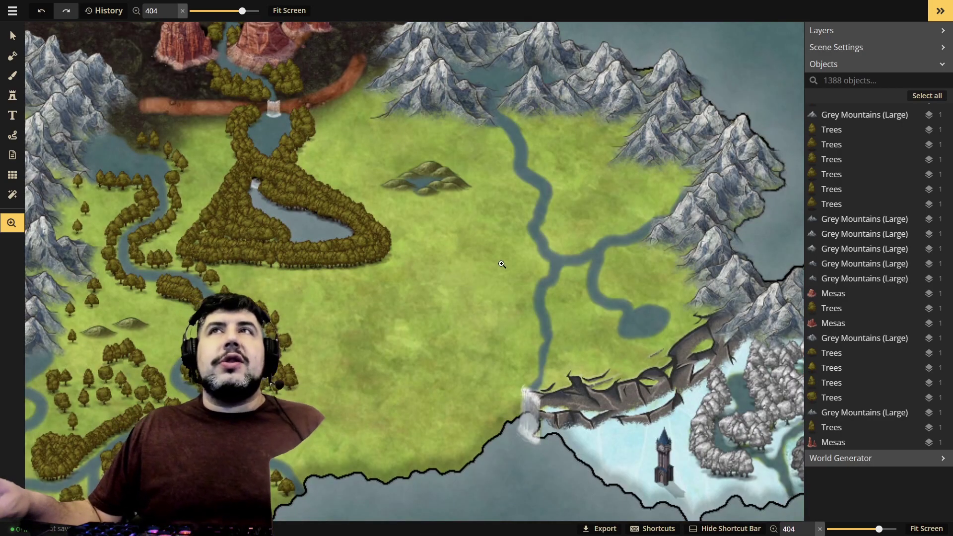
drag(494, 225, 483, 303)
click(12, 75)
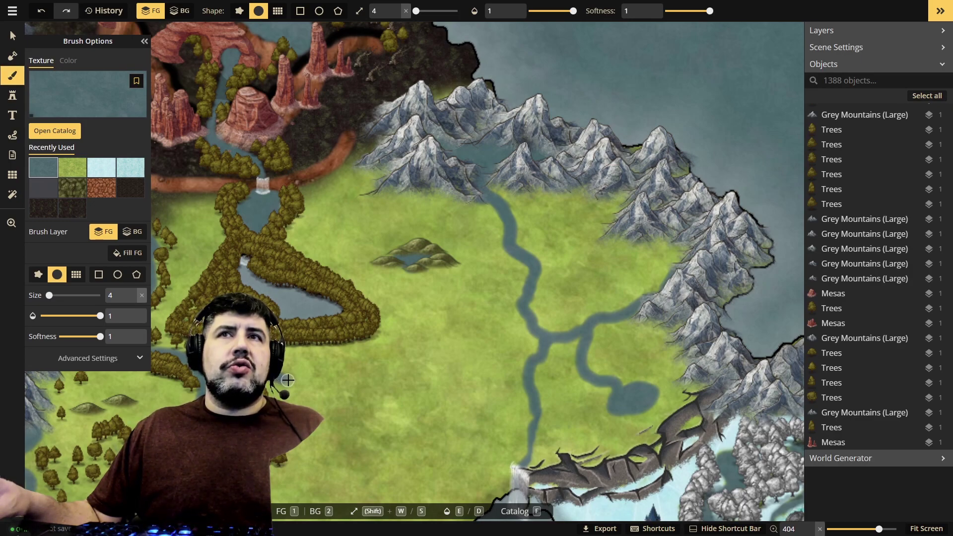
drag(352, 391, 476, 447)
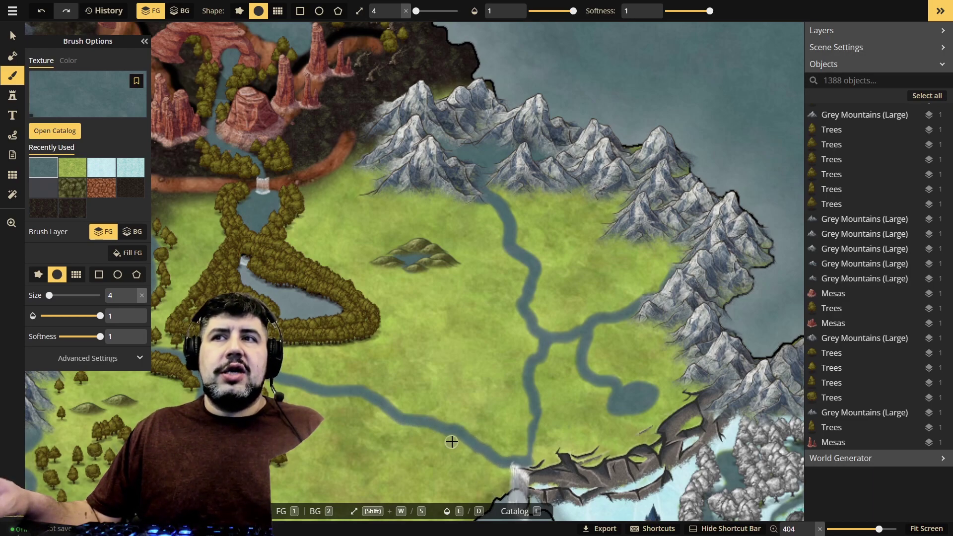
- Undo the last central river stroke and paint a new size 4 water river from the forest's south edge east to the main plains river
scroll(498, 427, down, 2)
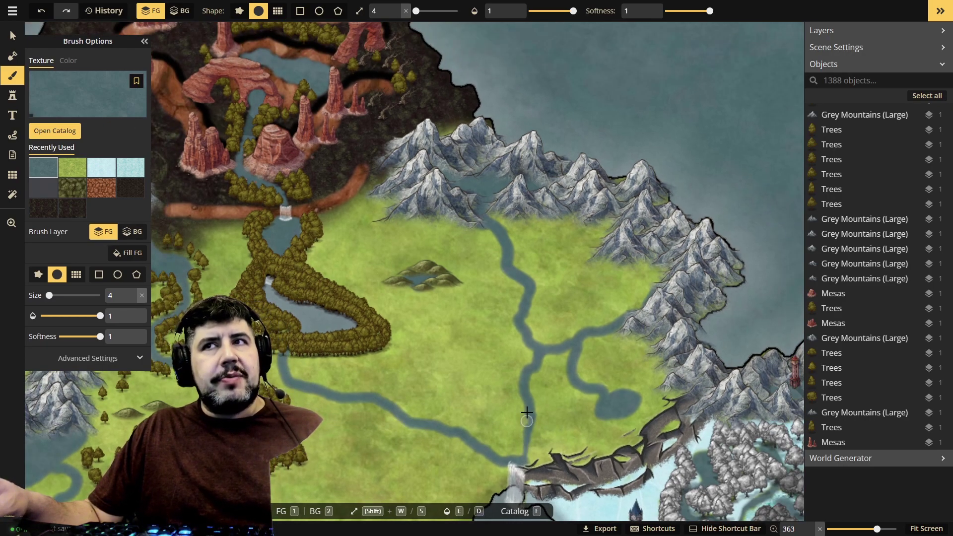
click(17, 226)
drag(281, 363, 308, 223)
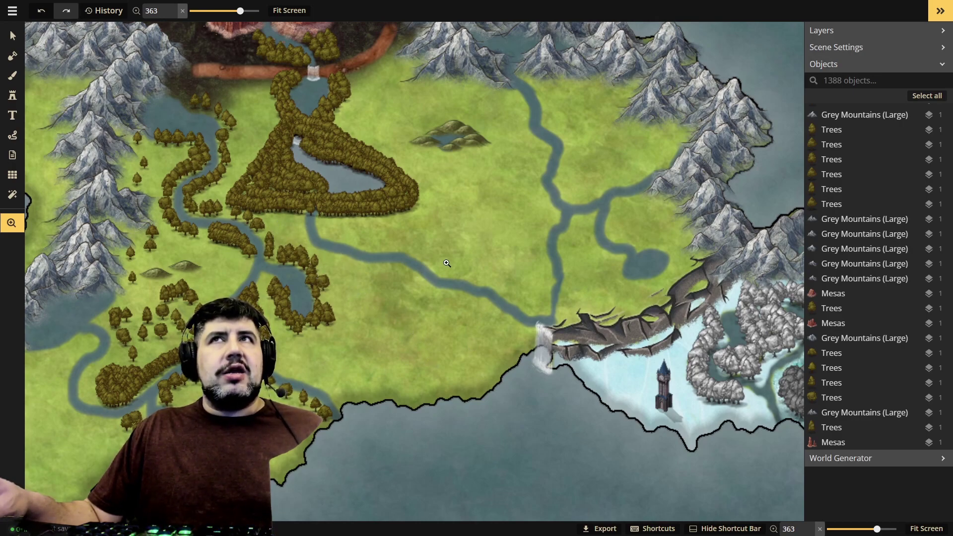
drag(487, 278, 414, 337)
drag(344, 400, 342, 348)
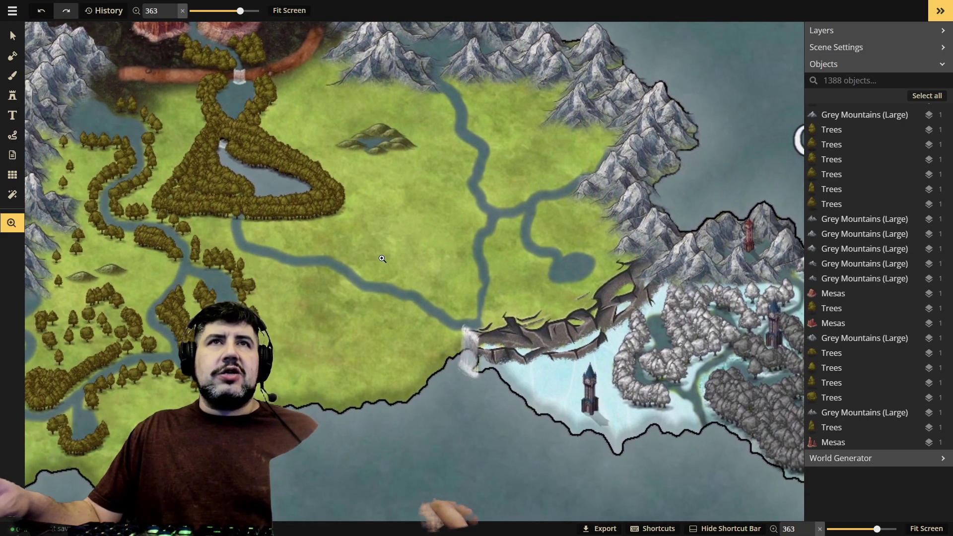
drag(375, 277, 391, 323)
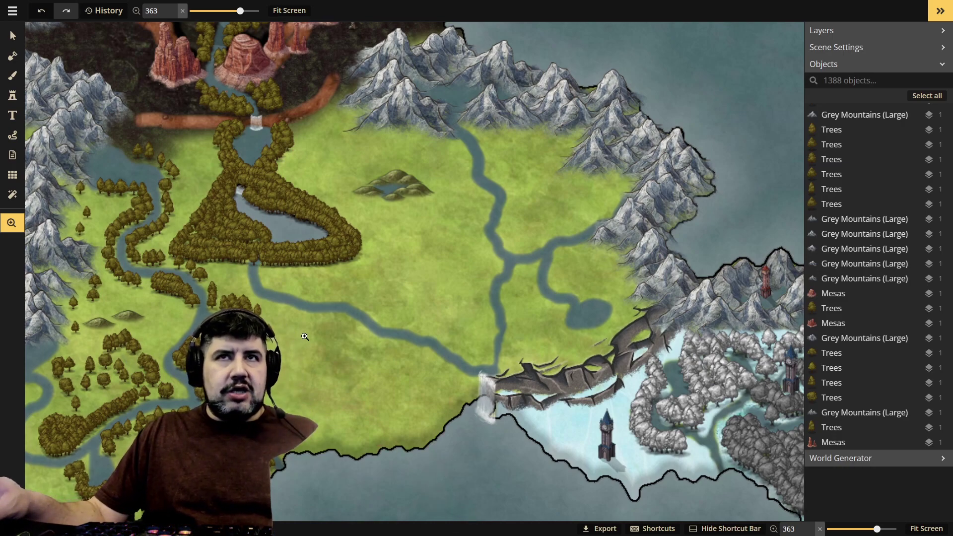
key(b)
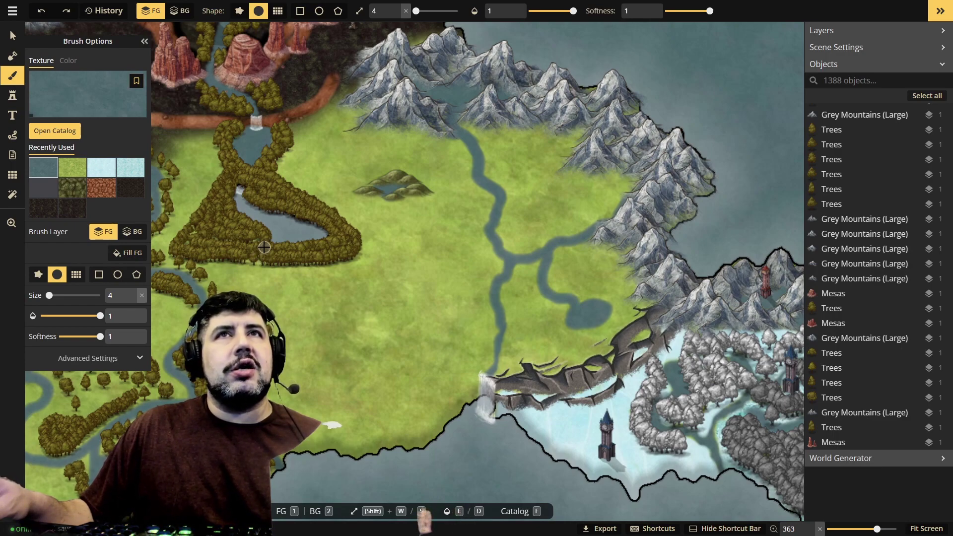
key(ctrl+z)
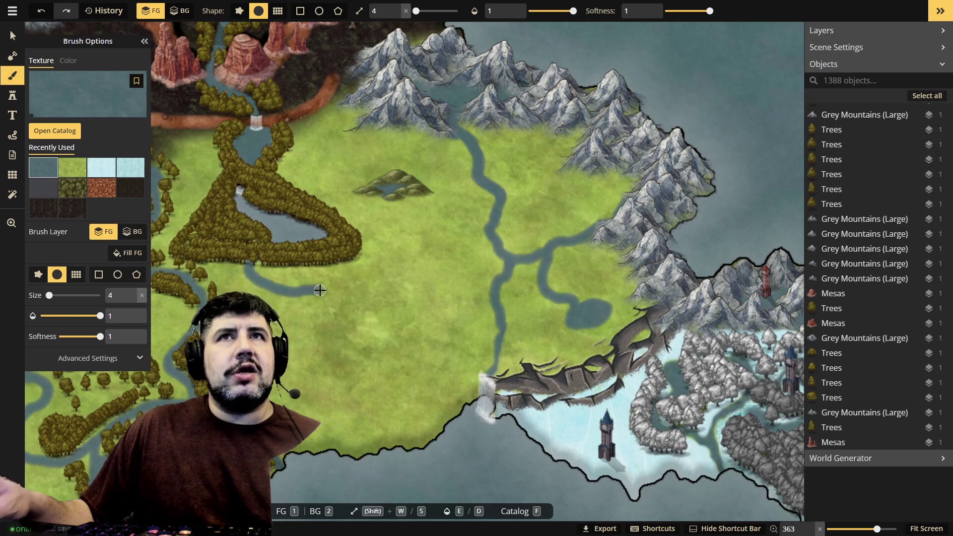
mouse_move(326, 305)
mouse_down()
mouse_move(339, 319)
mouse_move(408, 308)
mouse_move(489, 322)
mouse_up()
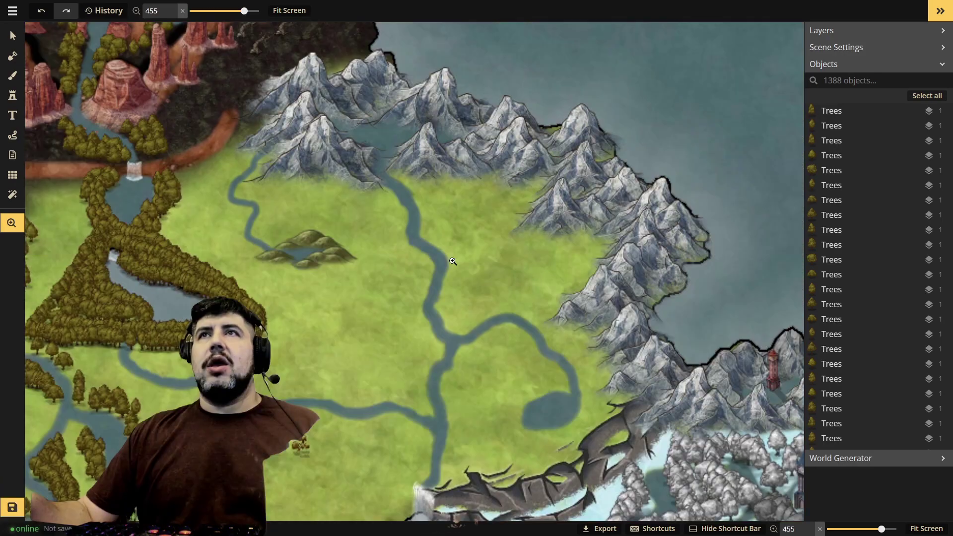
- Paint a river with the size 3 water brush from the pond in the central hills southeast to the river above the waterfall
drag(508, 243, 456, 258)
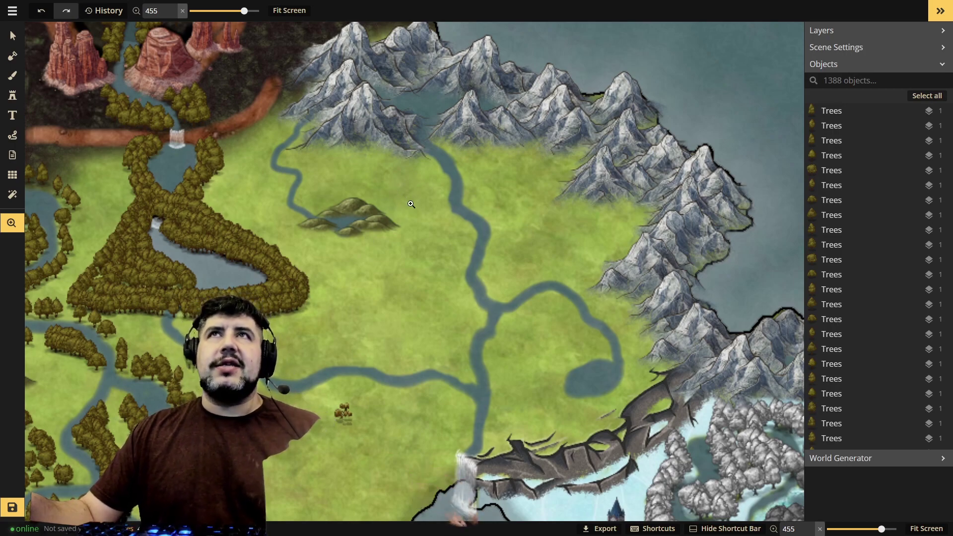
key(b)
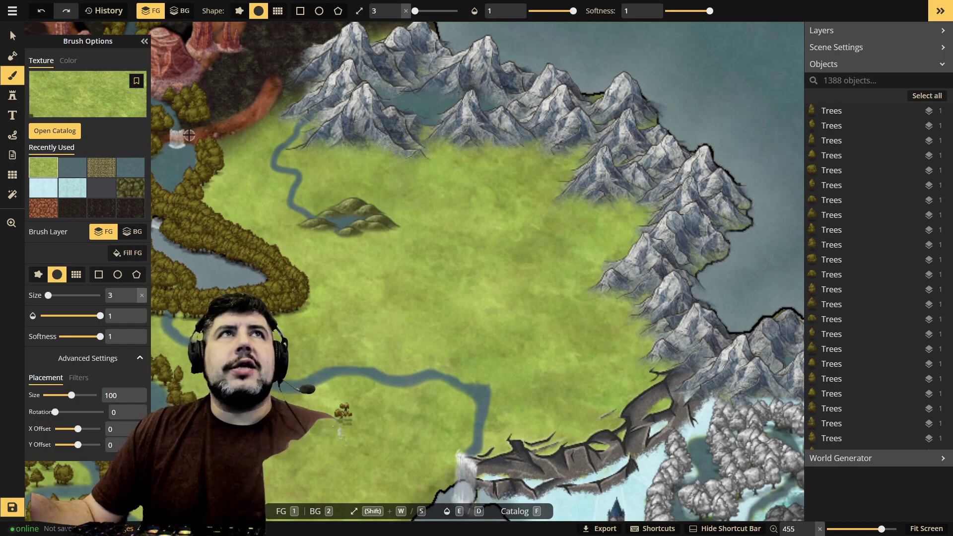
click(75, 174)
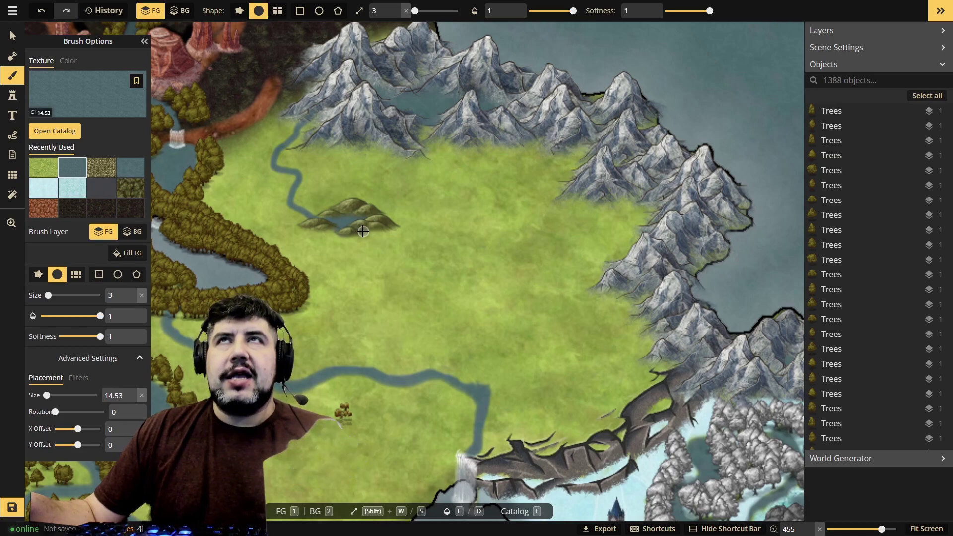
mouse_move(361, 233)
mouse_down()
mouse_move(394, 267)
mouse_move(430, 270)
mouse_move(481, 373)
mouse_move(478, 420)
mouse_up()
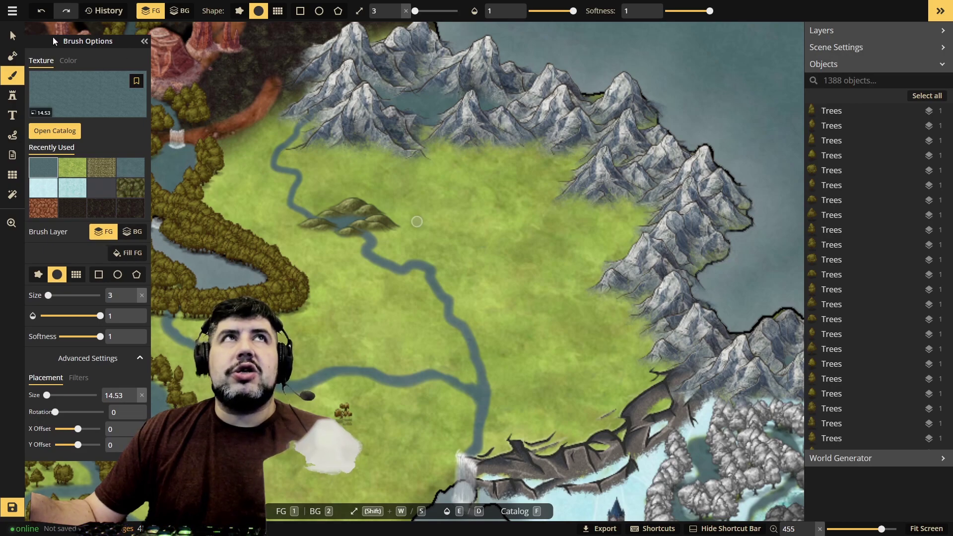
- Reuse an existing northeastern Grey Mountains (Large) stamp at size 13 to place a mountain south of the mountain lake
click(6, 38)
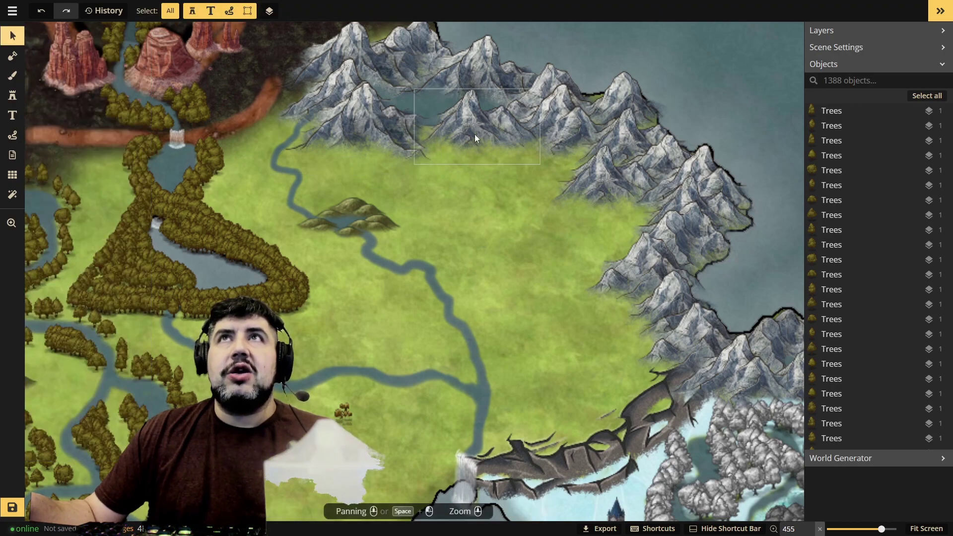
click(647, 178)
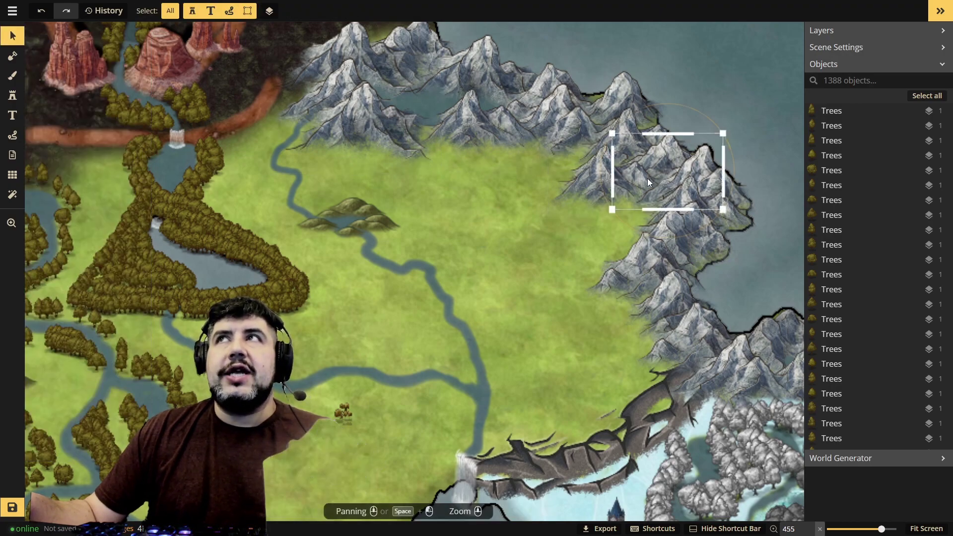
click(596, 192)
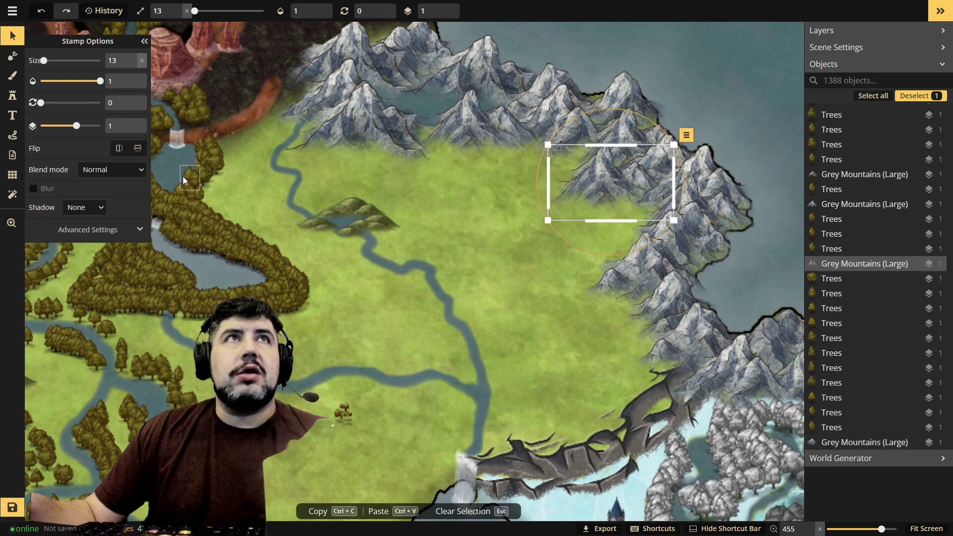
key(Delete)
click(13, 95)
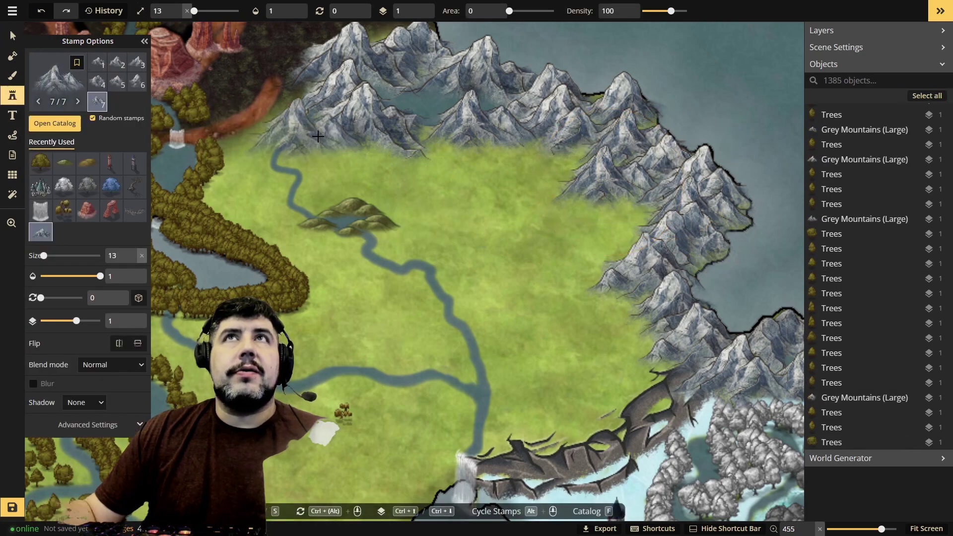
click(438, 135)
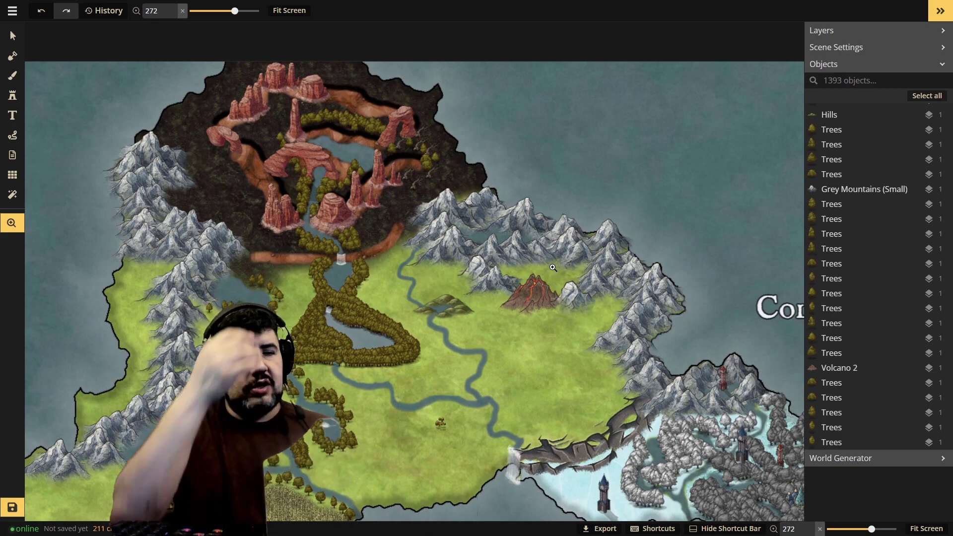
- Examine the volcano area, the northern mountains and the plains rivers between the canyon forest and Coldsnap's cliffs
scroll(553, 267, up, 3)
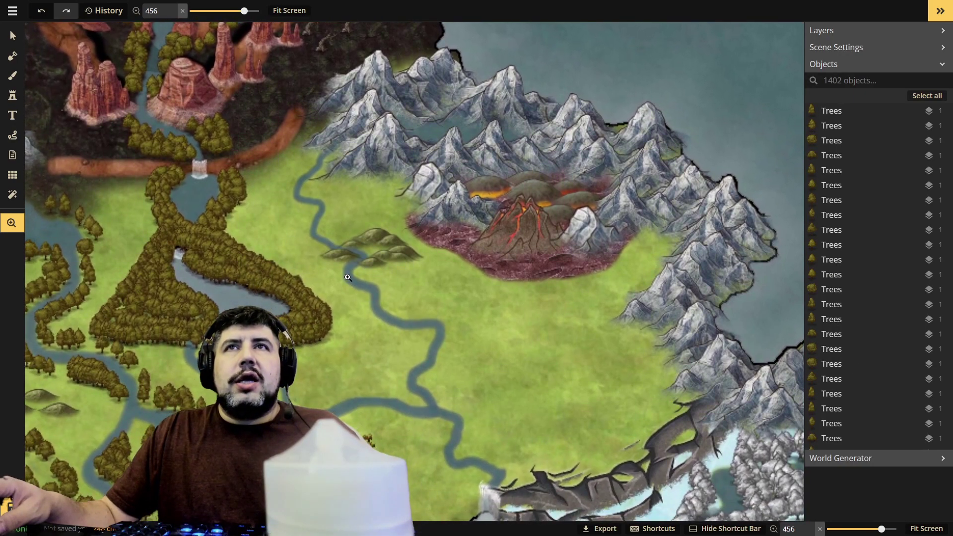
drag(347, 277, 312, 325)
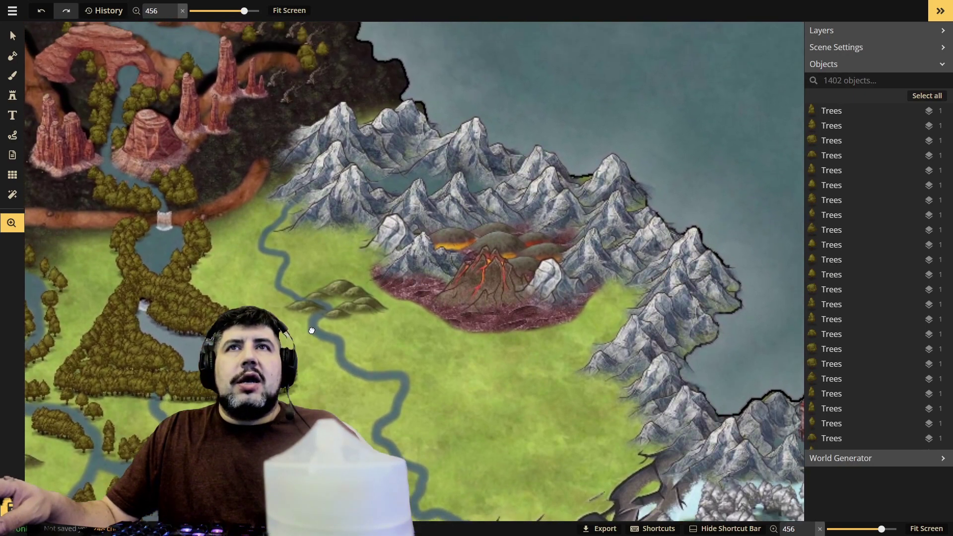
drag(328, 335, 396, 284)
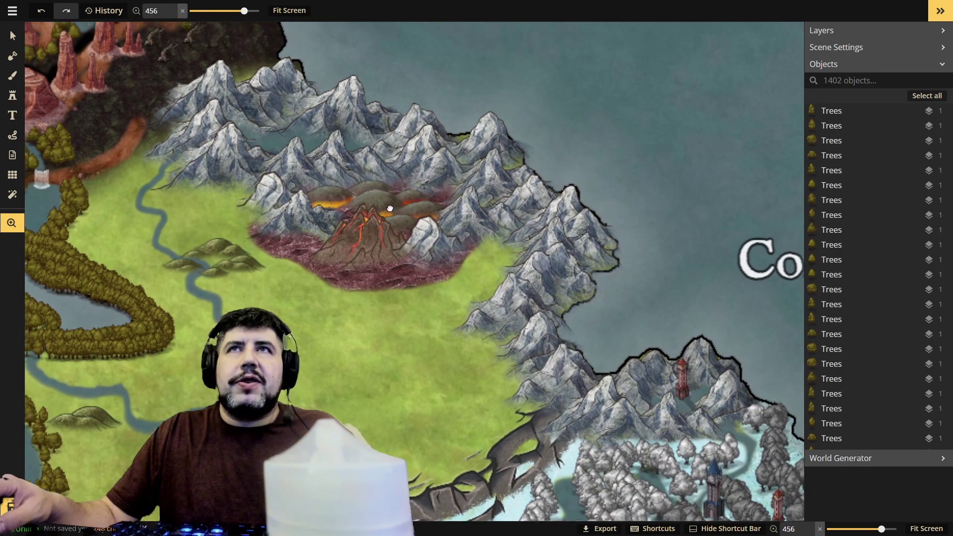
drag(307, 234, 403, 315)
drag(356, 294, 455, 249)
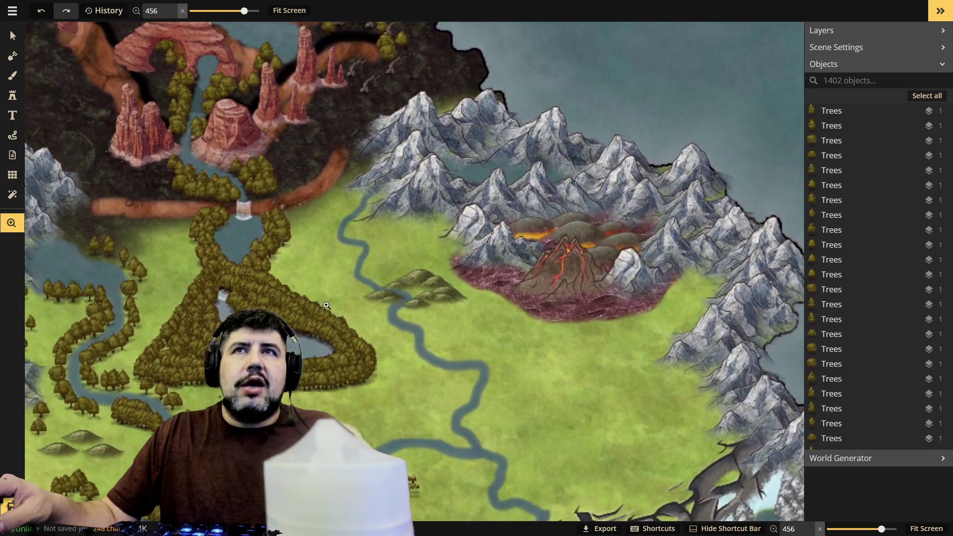
drag(338, 318, 322, 339)
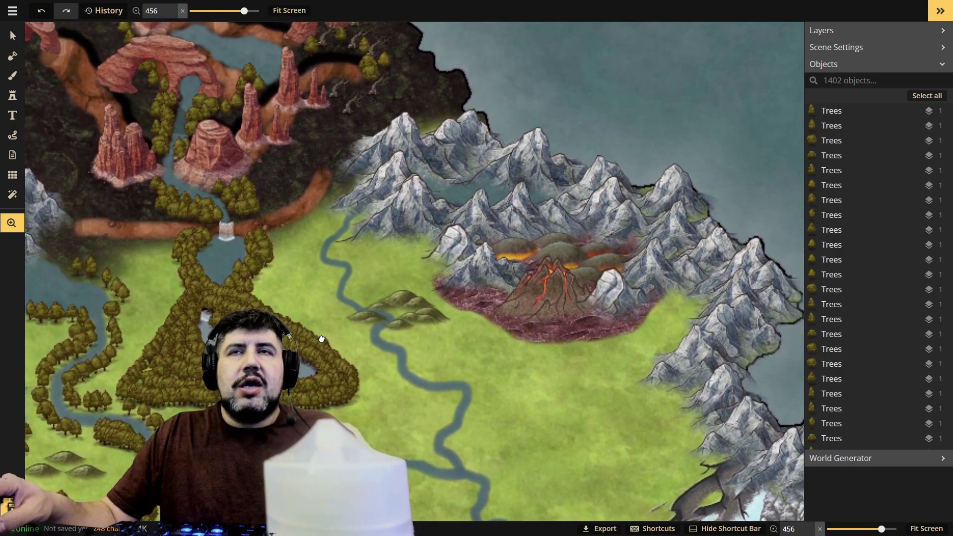
drag(357, 265, 304, 188)
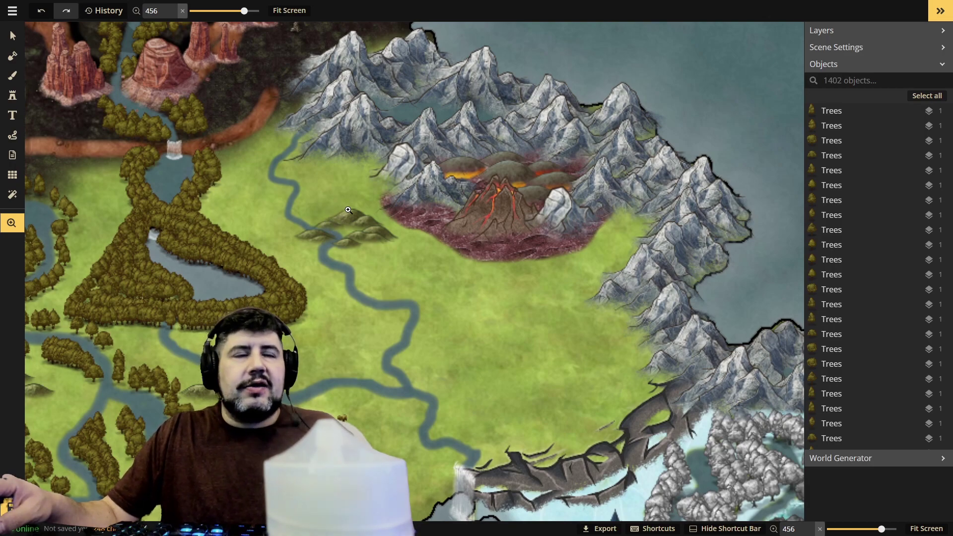
drag(346, 302, 268, 256)
drag(340, 330, 432, 333)
drag(312, 174, 343, 265)
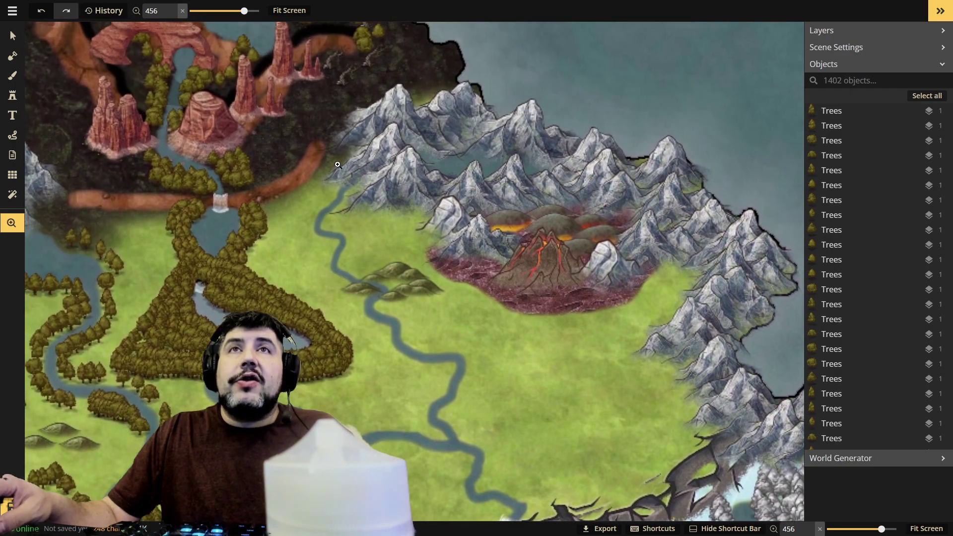
drag(468, 474, 389, 365)
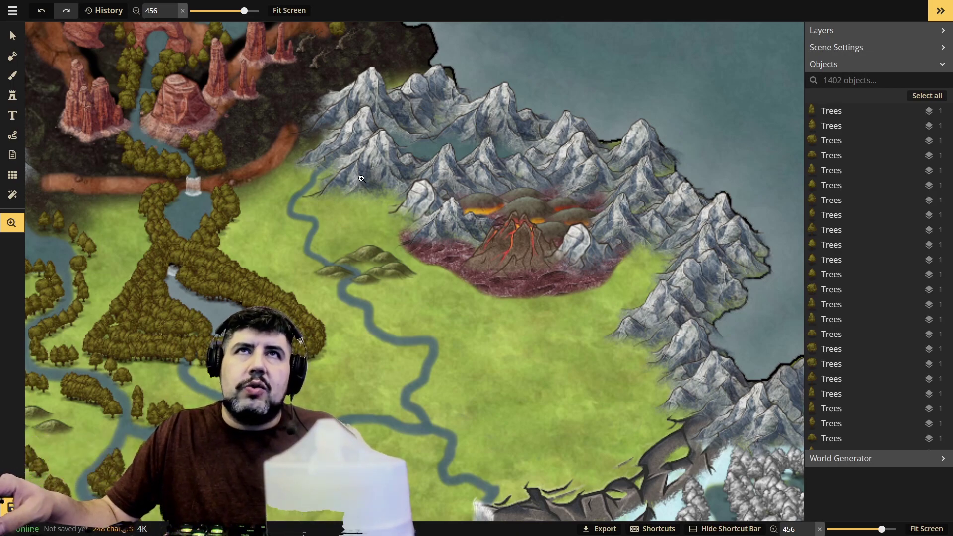
- Reuse a size 39 tree stamp from the canyon forest's edge to place a row of trees along the south side of the central riverside hills
click(13, 95)
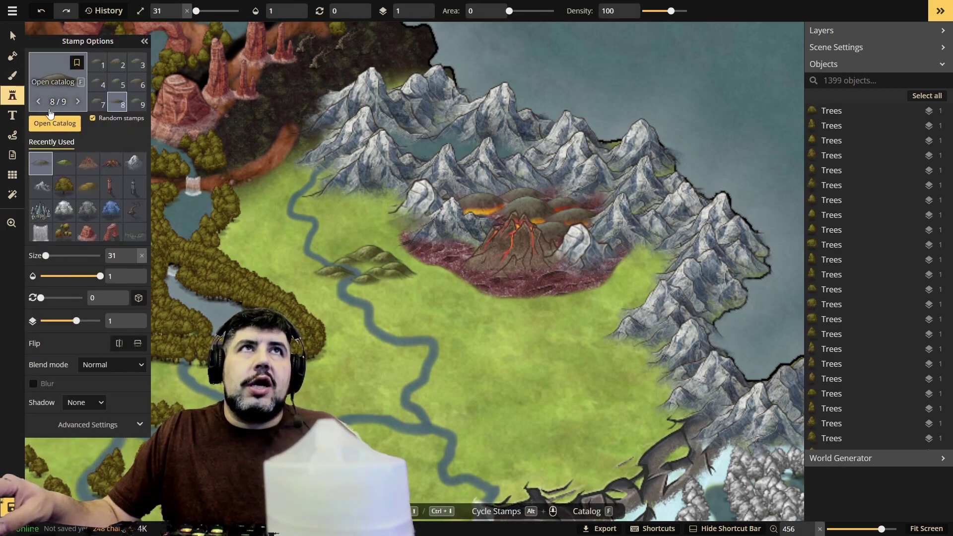
click(145, 41)
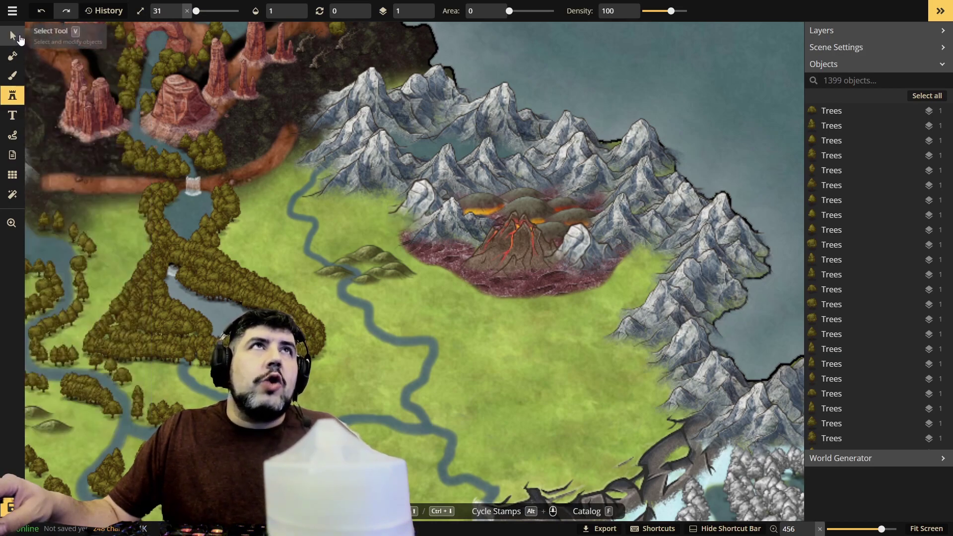
click(19, 38)
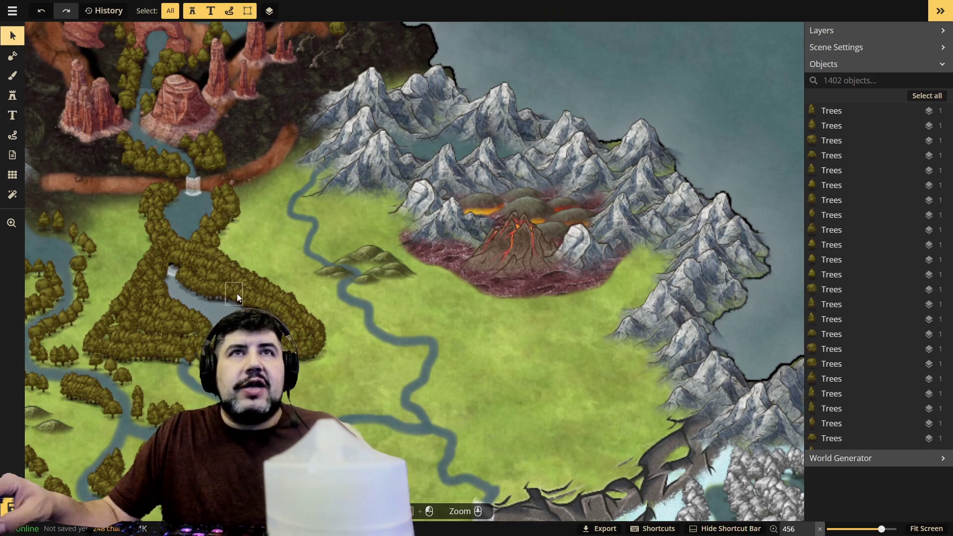
click(307, 347)
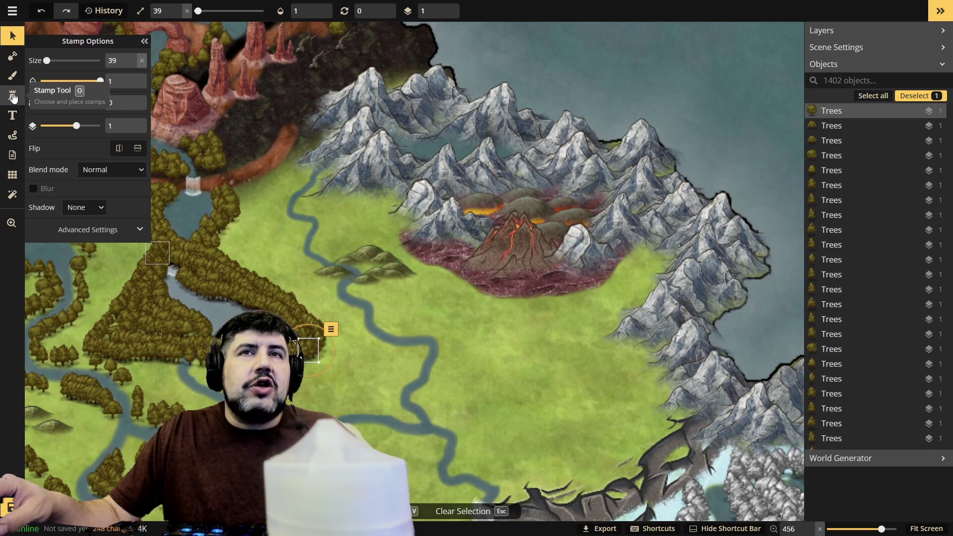
click(13, 97)
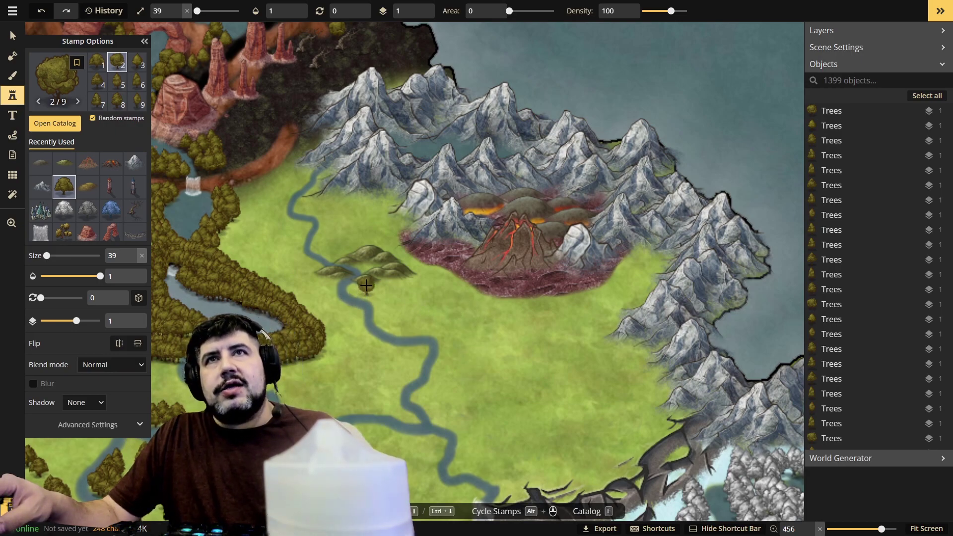
click(358, 287)
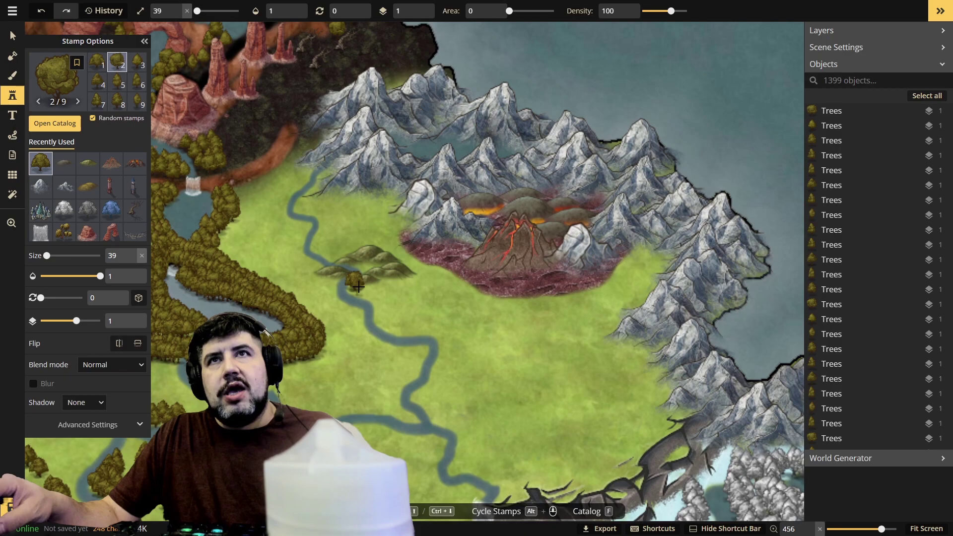
click(361, 286)
click(373, 285)
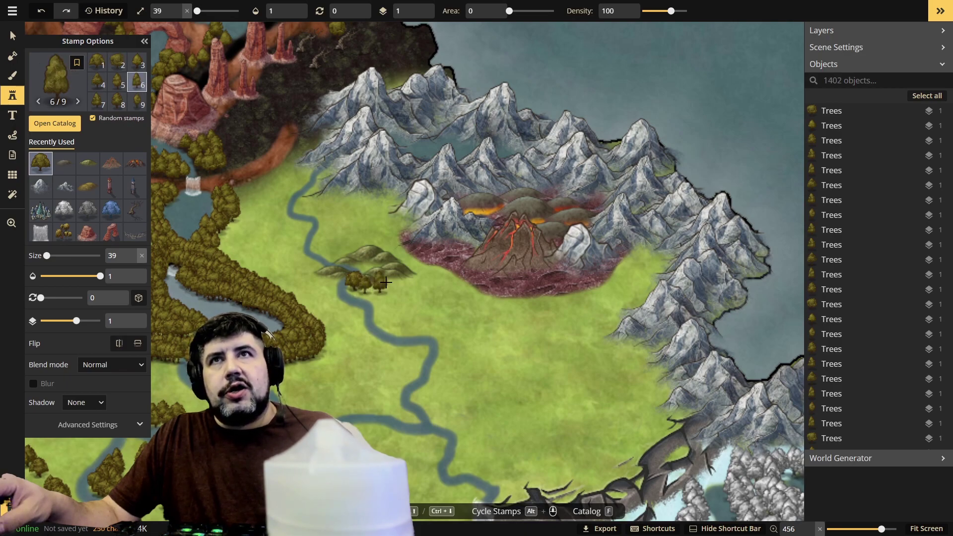
click(385, 281)
click(406, 279)
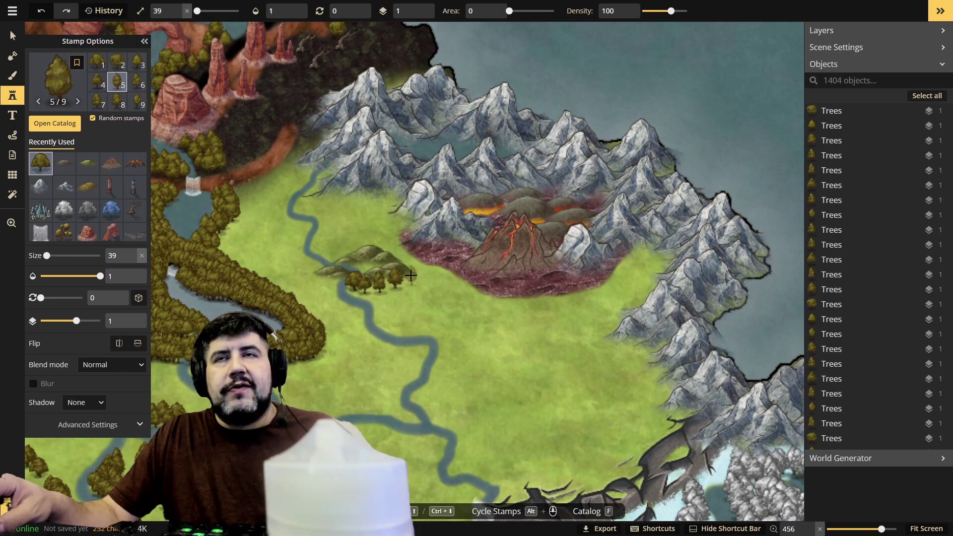
click(411, 275)
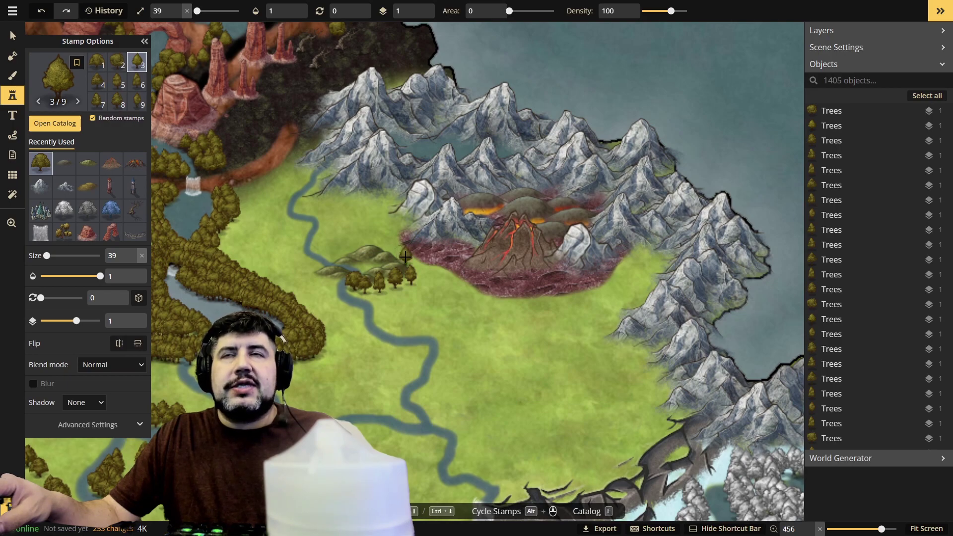
- Stamp size 39 trees at the eastern end of the central riverside hills and in a cluster along their north side
click(405, 257)
click(388, 241)
click(376, 233)
click(362, 229)
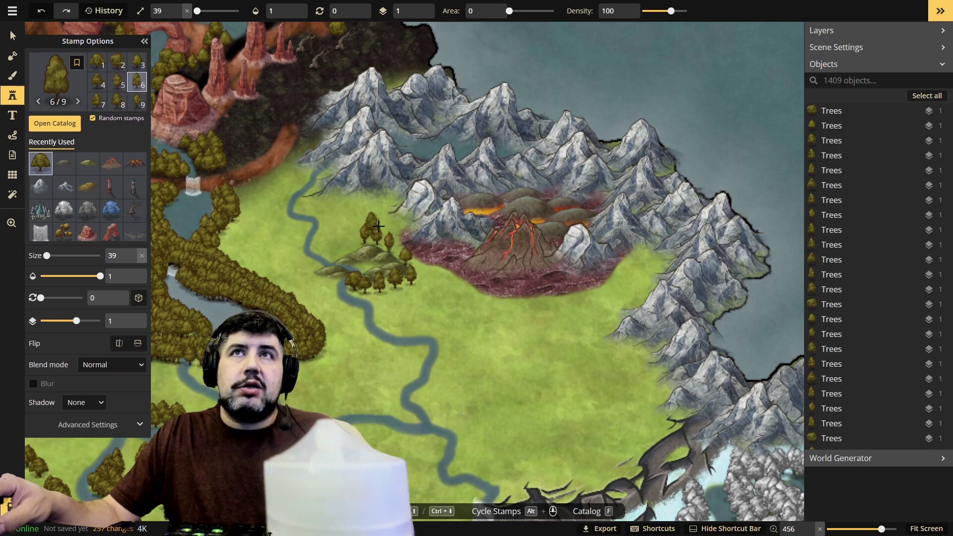
click(379, 226)
click(384, 239)
click(384, 243)
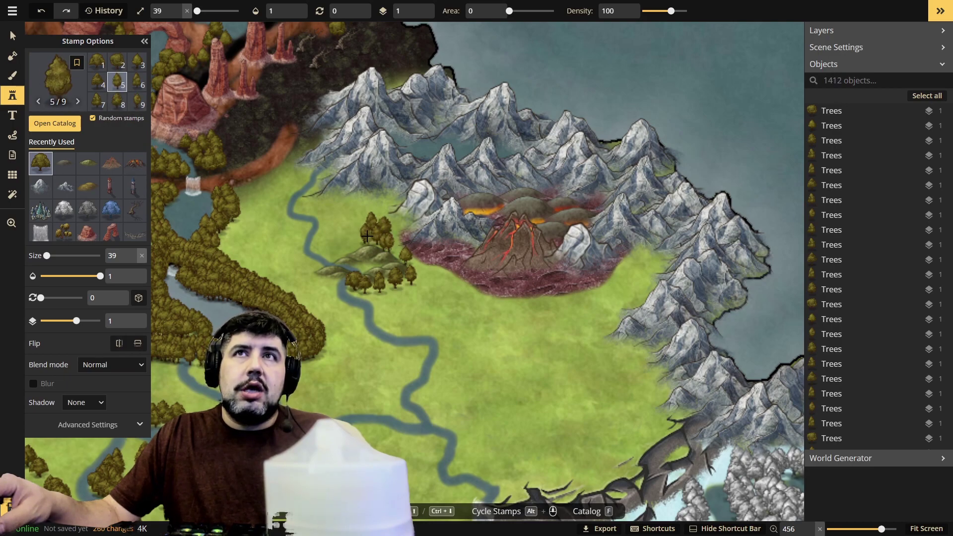
- Stamp more size 39 trees around the eastern end of the central riverside hills and thicken the row along their south side
click(380, 241)
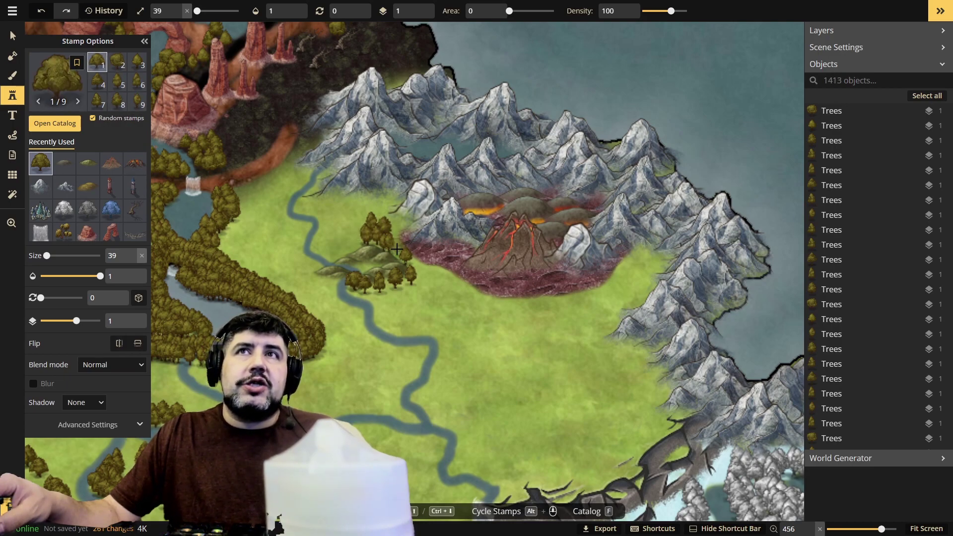
click(423, 279)
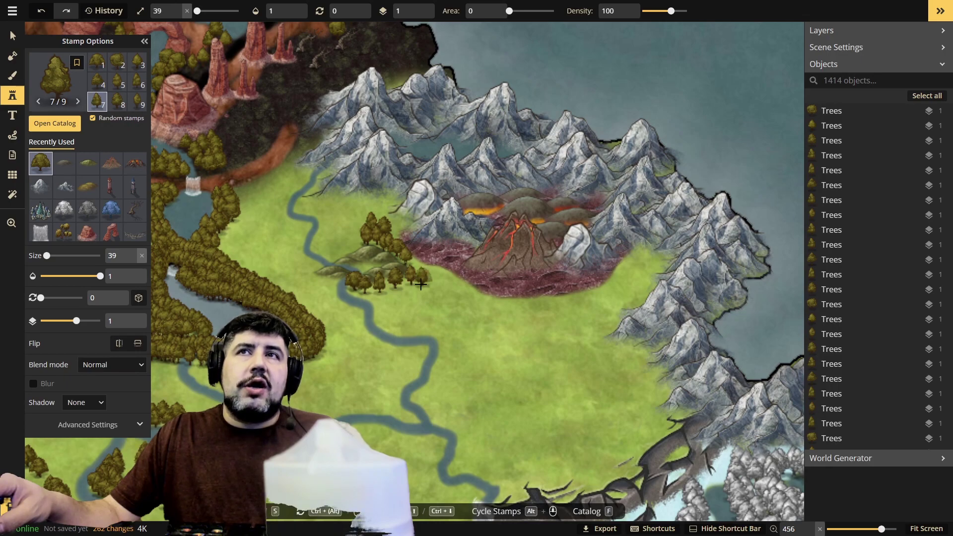
click(421, 283)
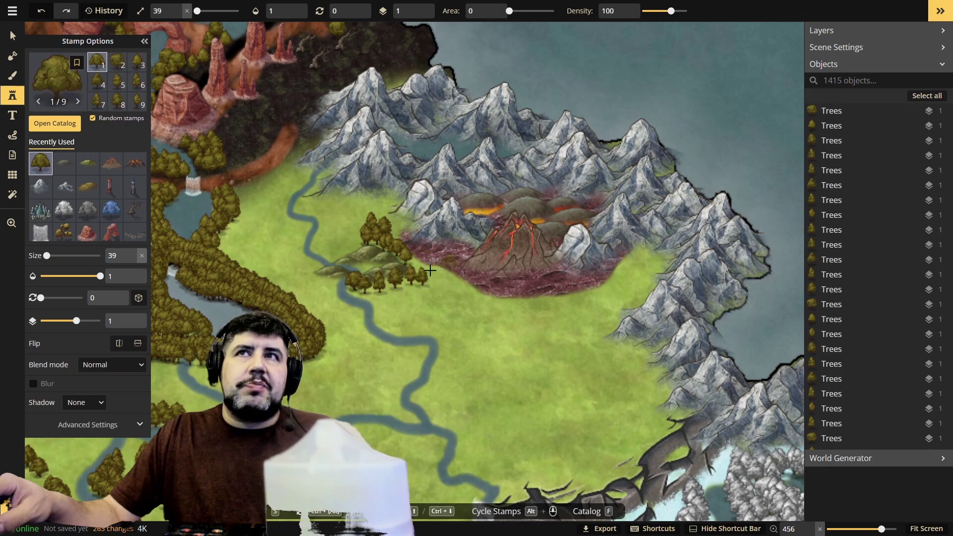
click(400, 290)
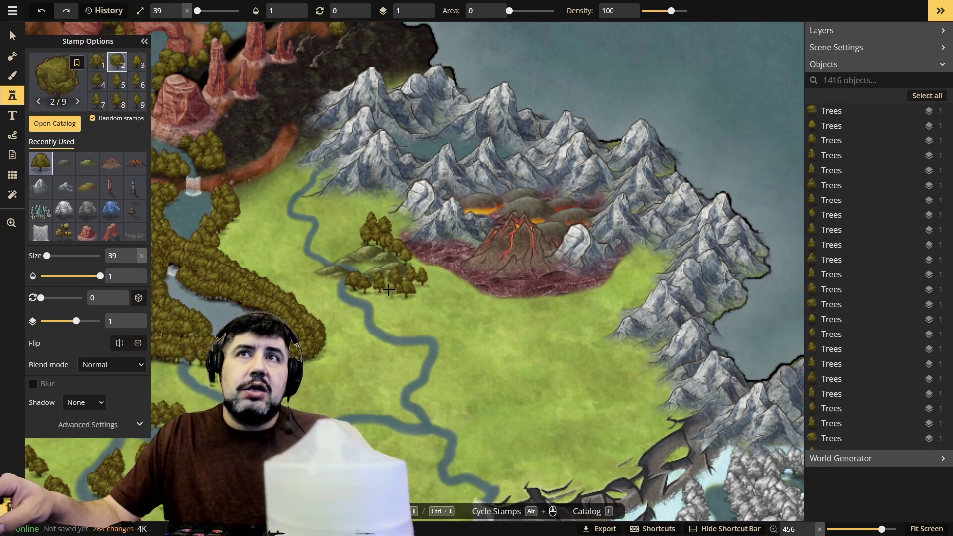
click(383, 293)
click(374, 294)
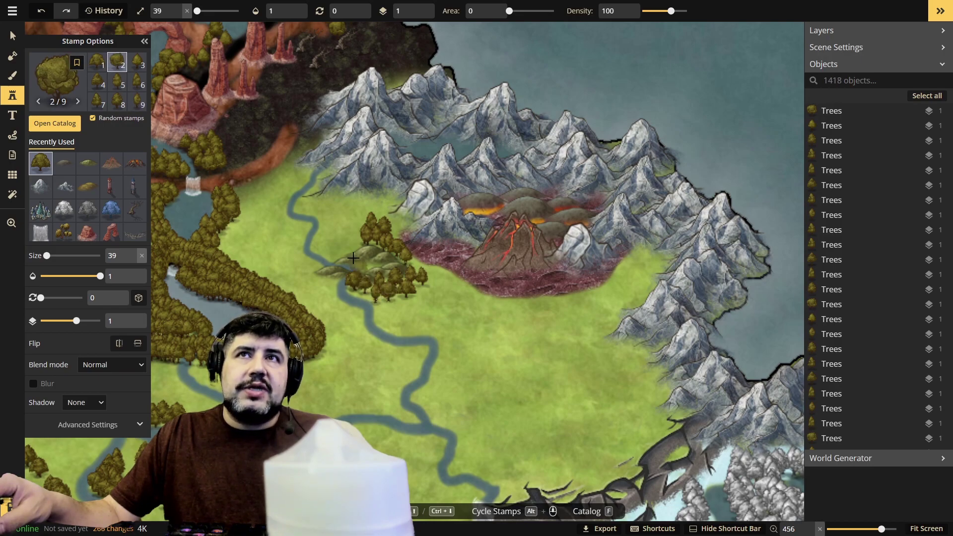
- Stamp size 39 trees in a cluster northwest of the central riverside hills and at the southern tip of the southern tree row
click(337, 246)
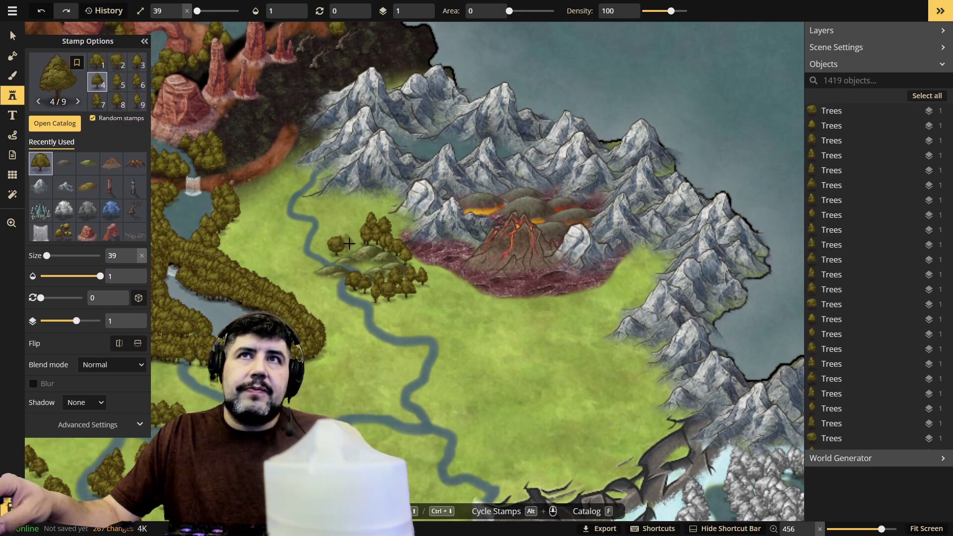
click(349, 243)
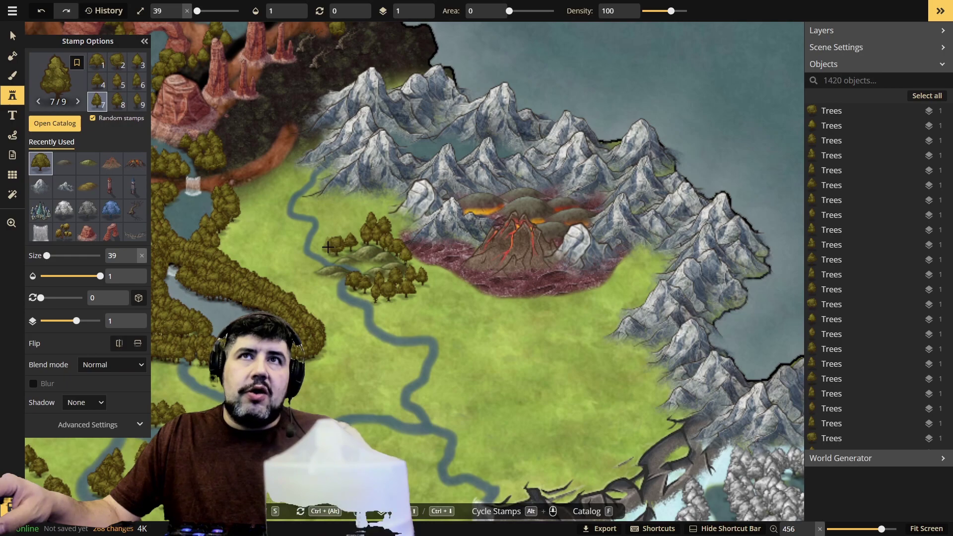
click(326, 246)
click(320, 233)
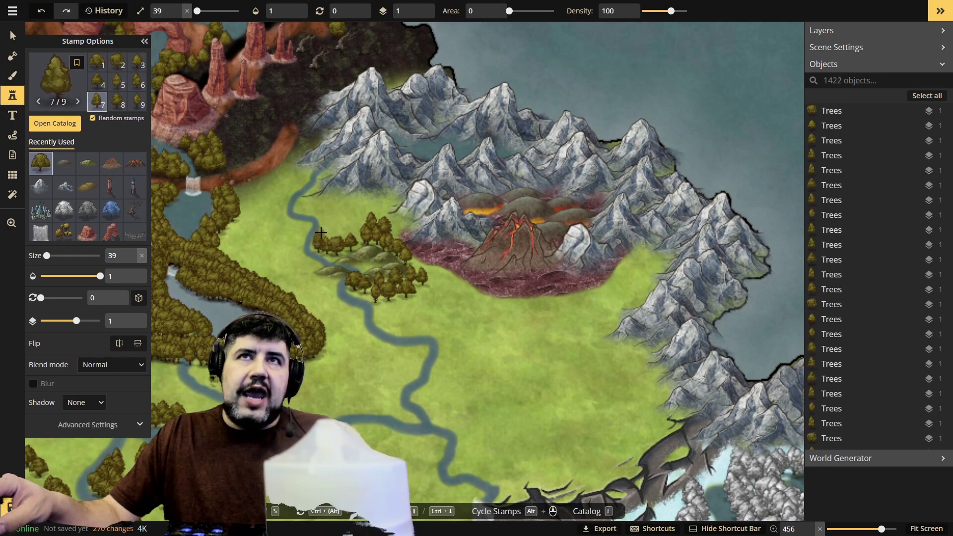
click(324, 229)
click(340, 229)
click(424, 321)
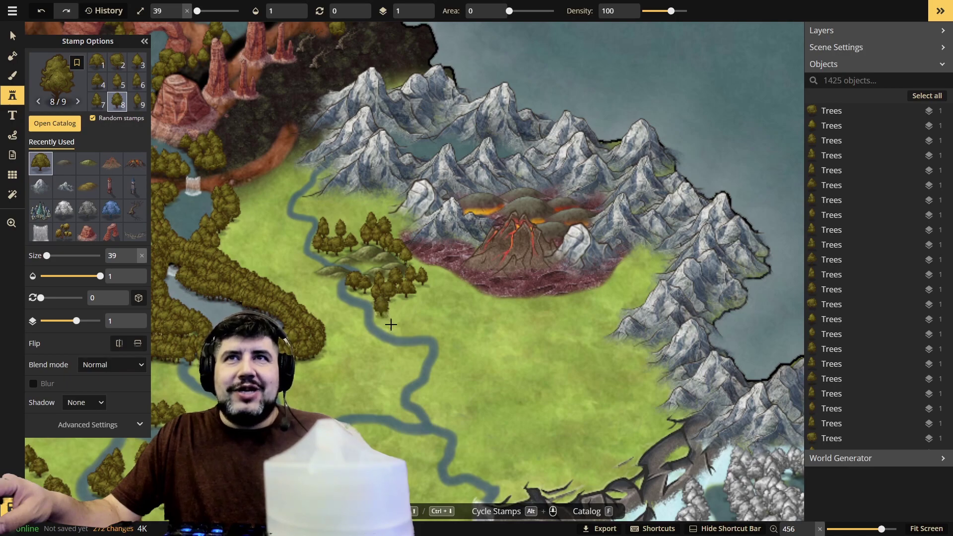
click(383, 314)
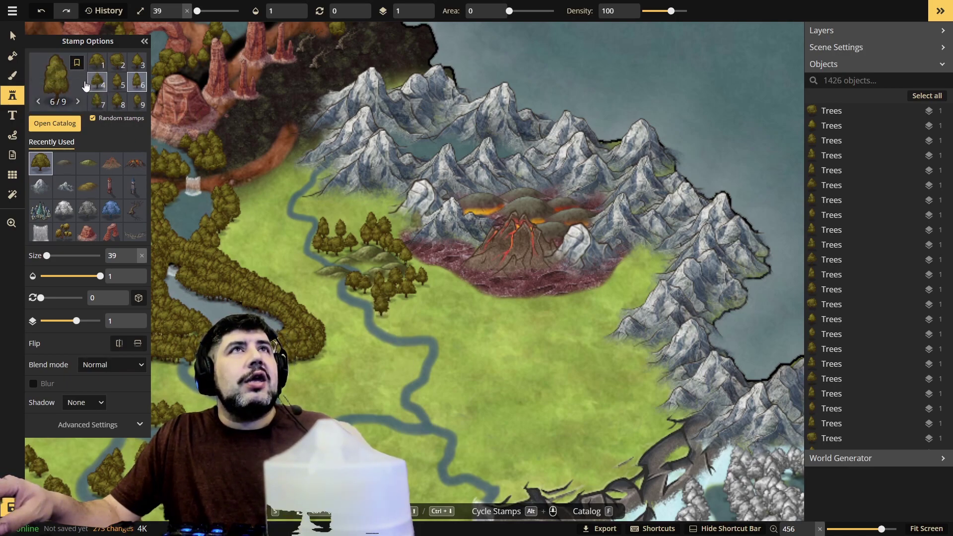
- Search the stamp catalog for "tree", choose the Fantasy World Dead Trees stamp and place one at size 236 south of the volcano
click(58, 74)
drag(192, 54, 137, 48)
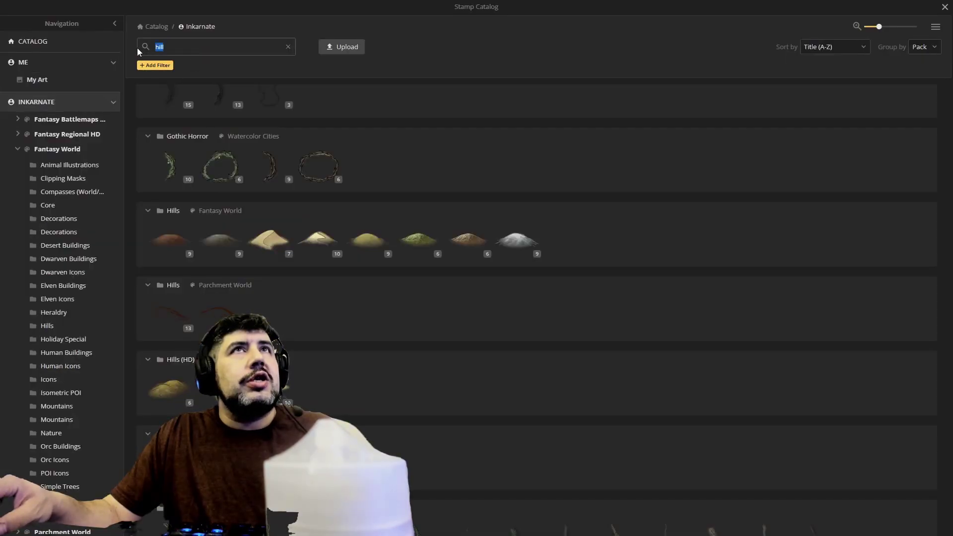
text(tree)
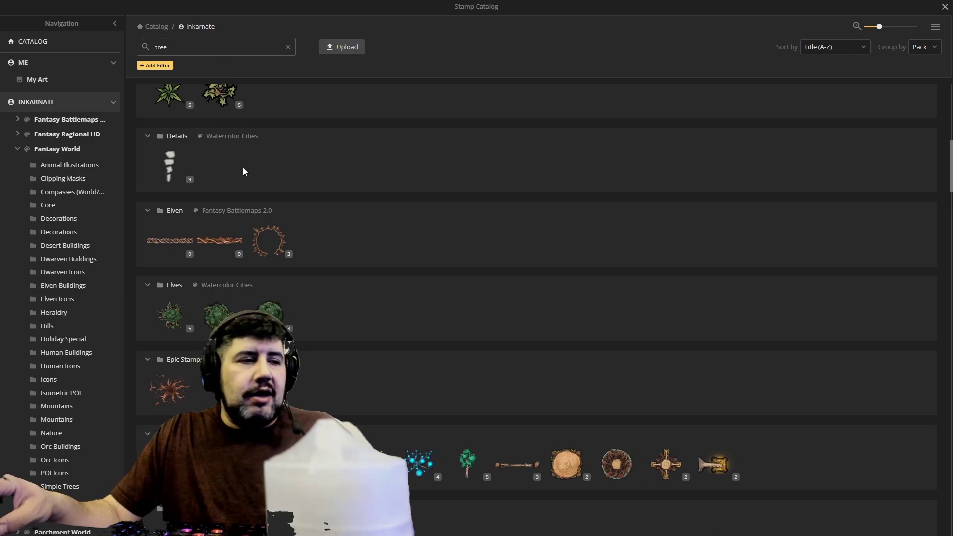
scroll(495, 365, down, 5)
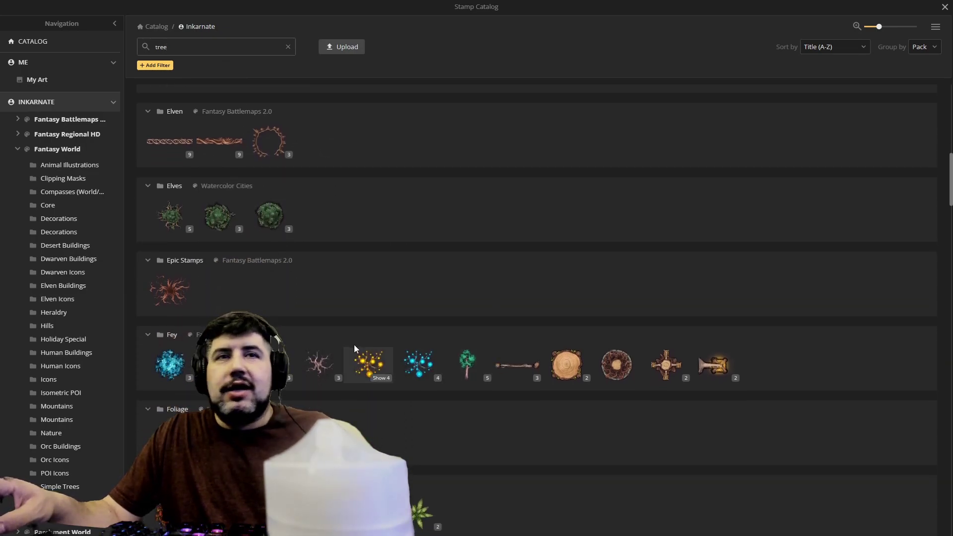
scroll(367, 353, down, 5)
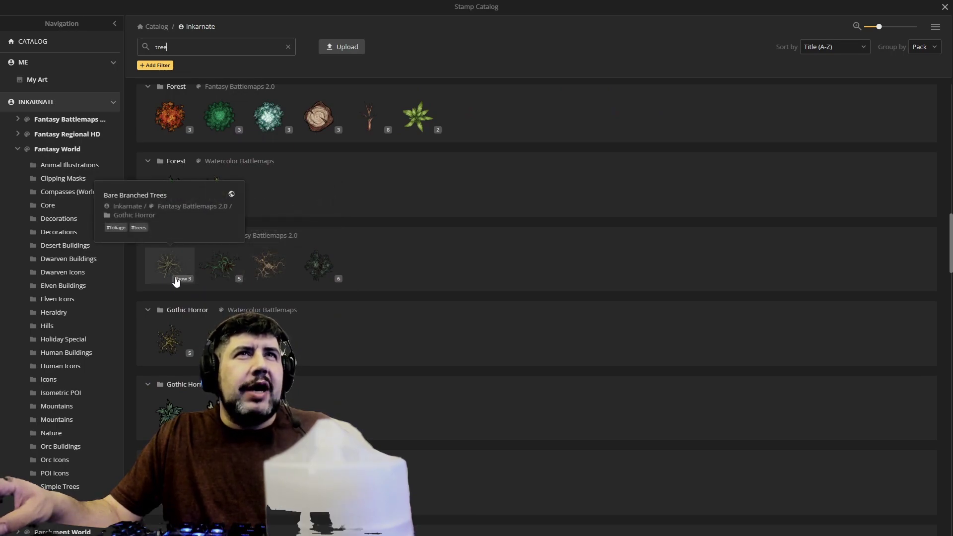
scroll(544, 297, down, 10)
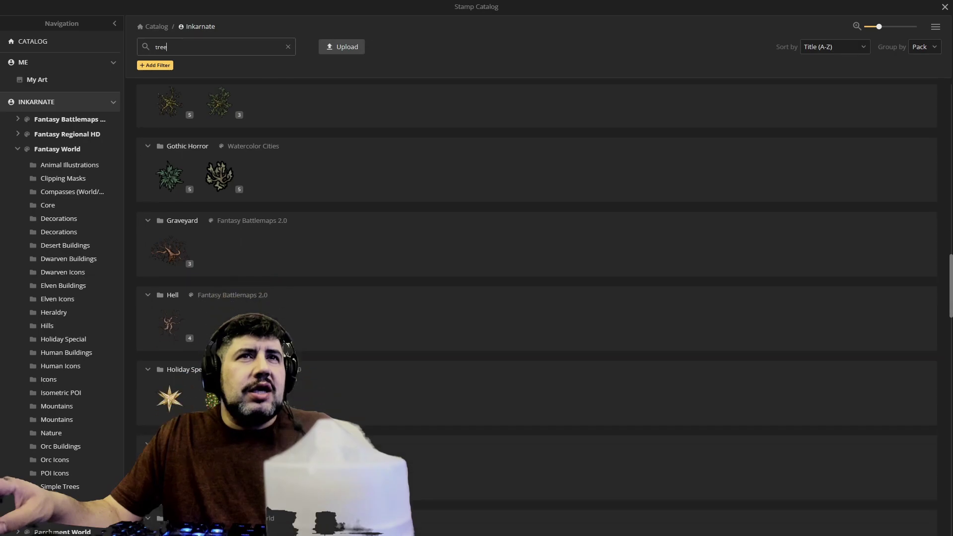
scroll(535, 351, down, 8)
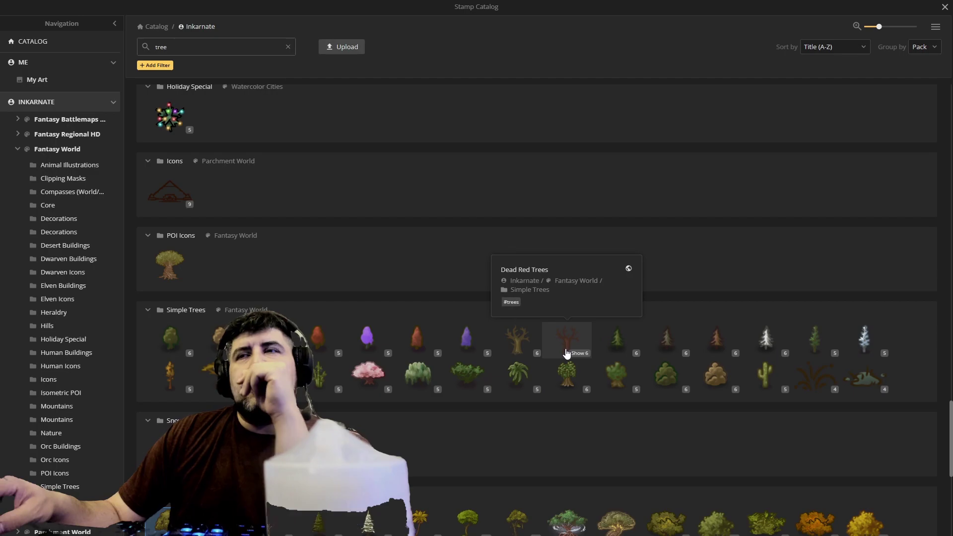
scroll(558, 387, down, 3)
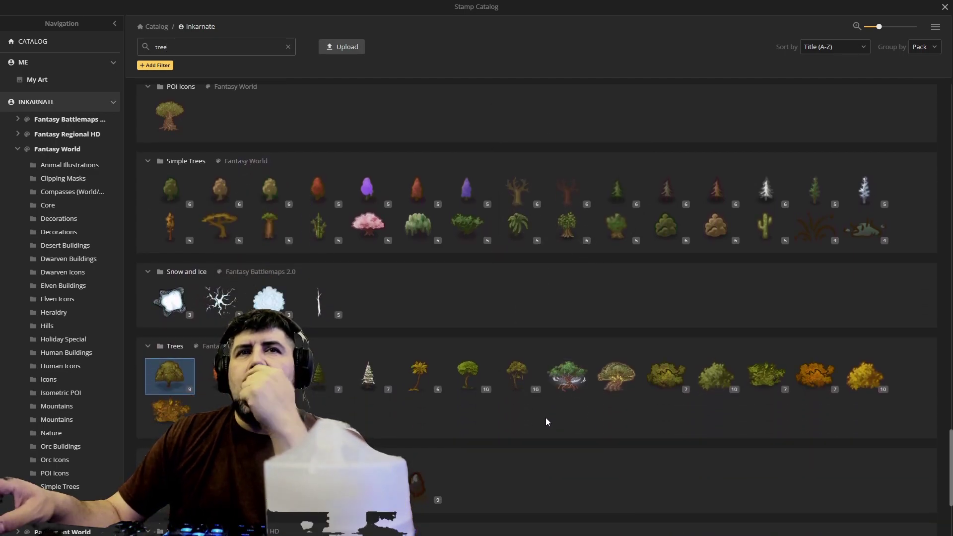
click(219, 294)
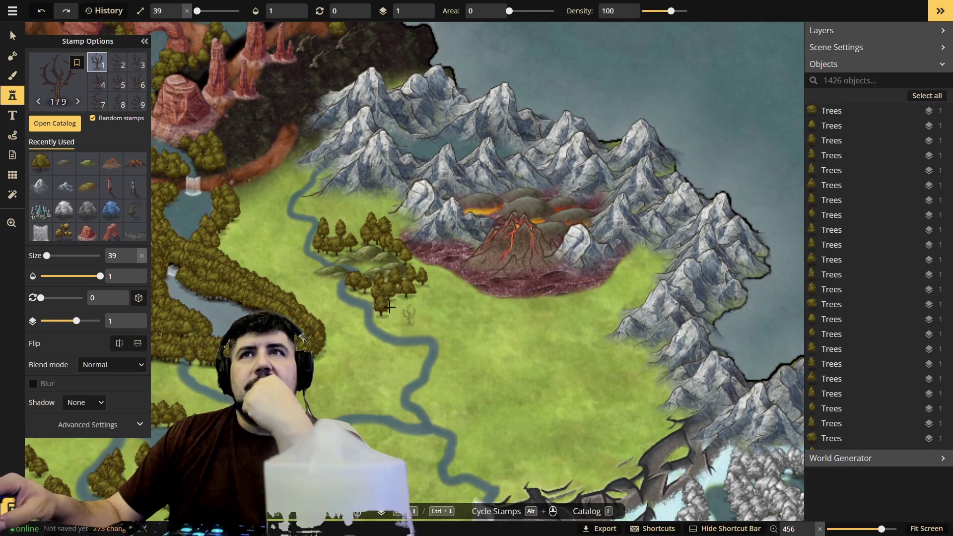
drag(198, 15, 210, 15)
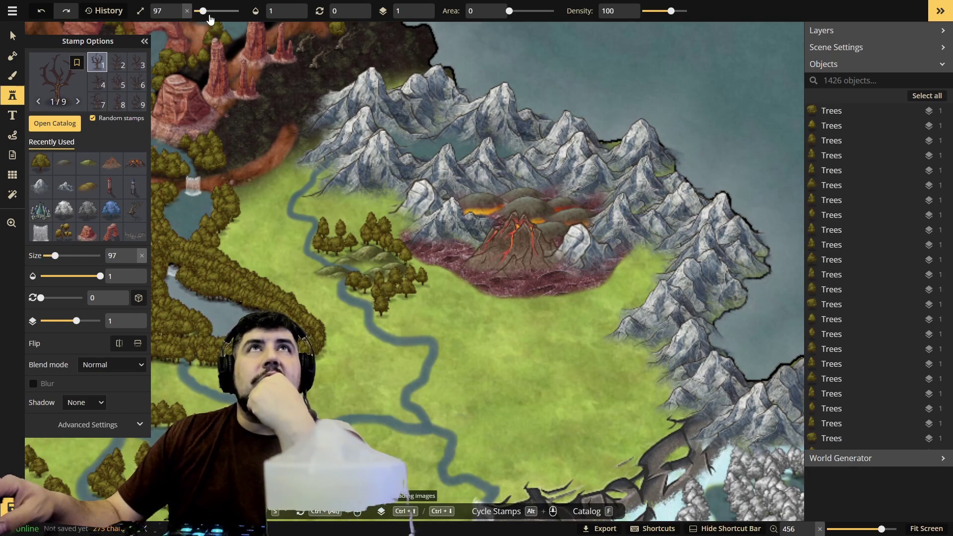
click(529, 352)
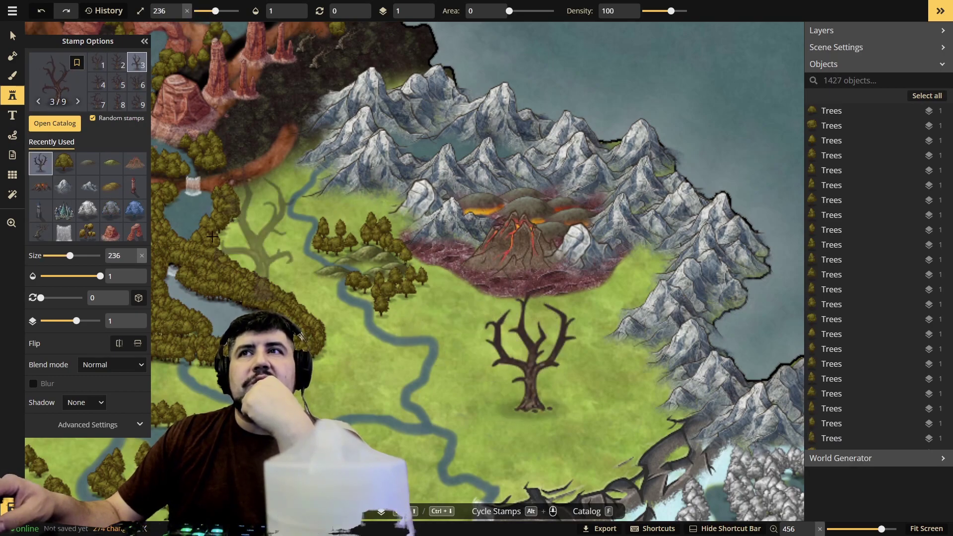
- Shrink the dead tree south of the volcano to size 49 and move it onto the central riverside hills
click(12, 35)
click(530, 358)
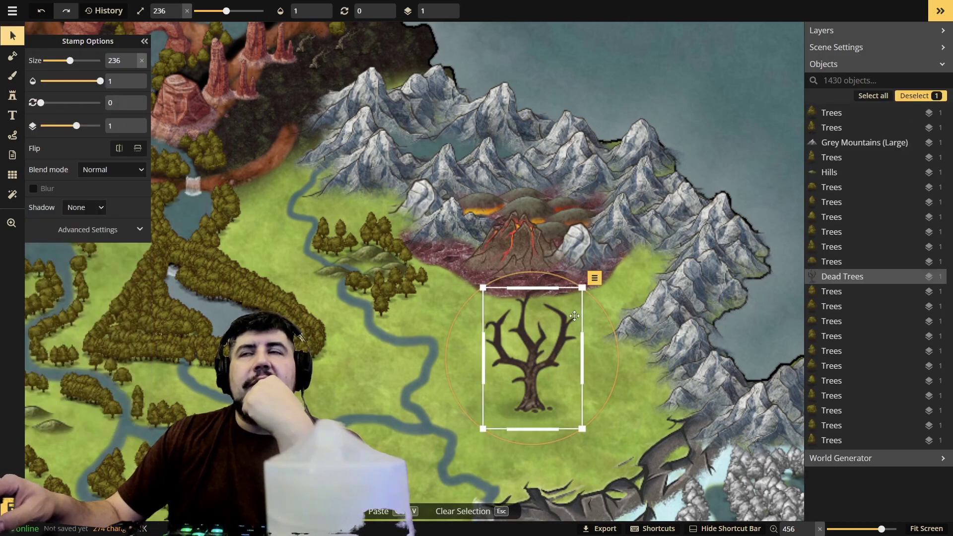
drag(582, 286, 514, 383)
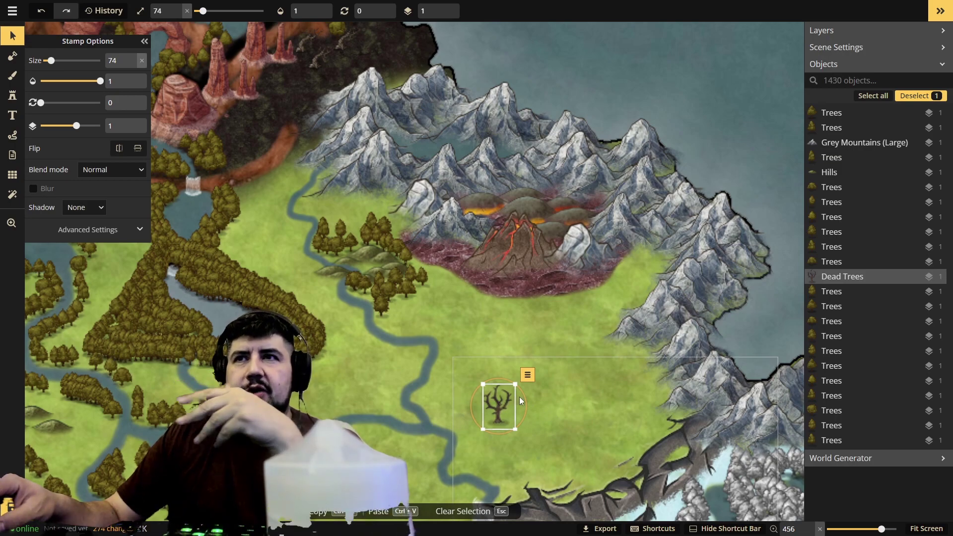
drag(525, 383, 598, 268)
drag(645, 295, 368, 258)
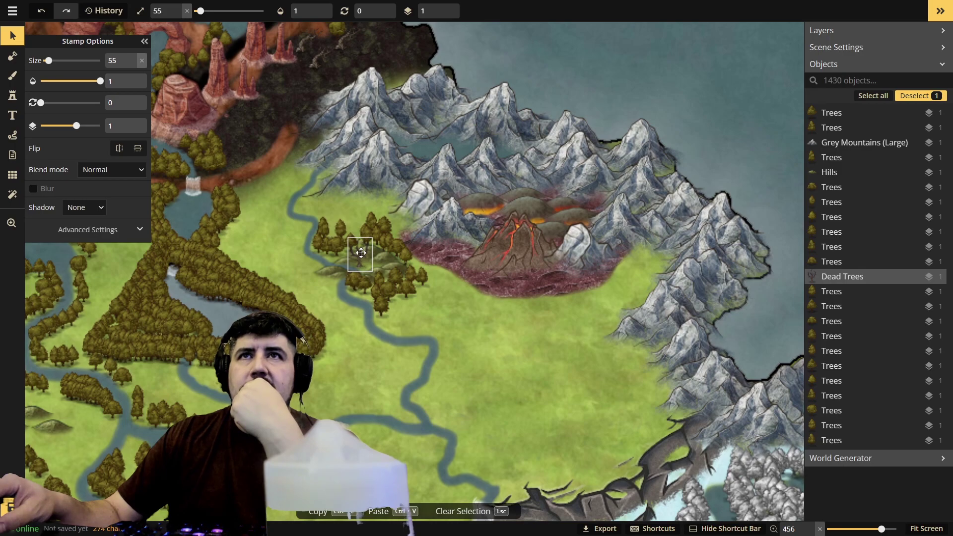
mouse_move(363, 254)
mouse_down()
mouse_move(376, 242)
mouse_move(363, 253)
mouse_up()
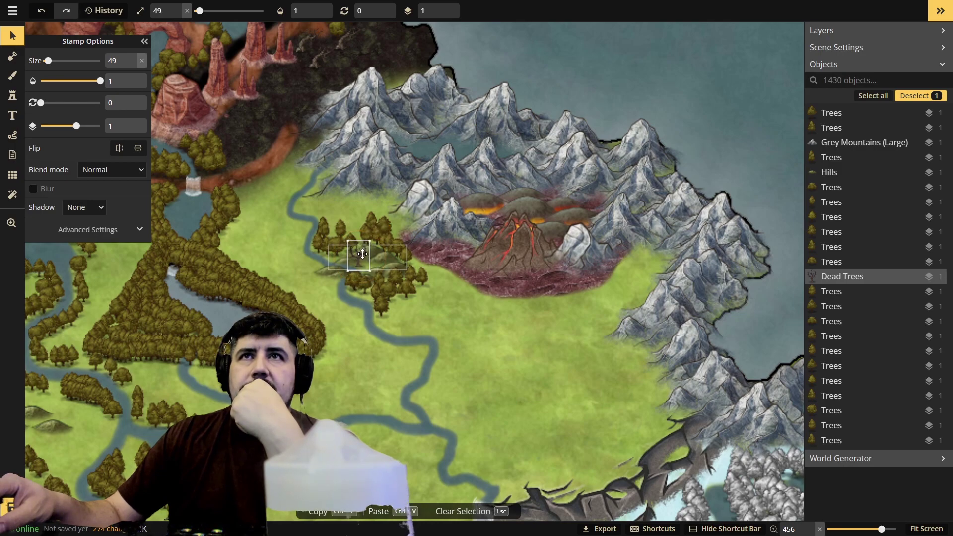
- Stamp a second size 49 dead tree on the central riverside hills, just east of the first one
click(13, 95)
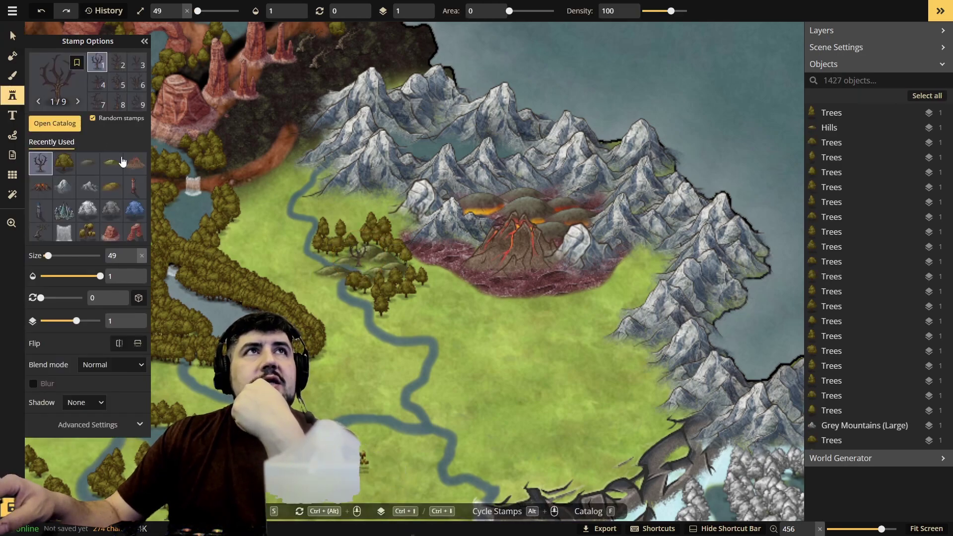
click(382, 268)
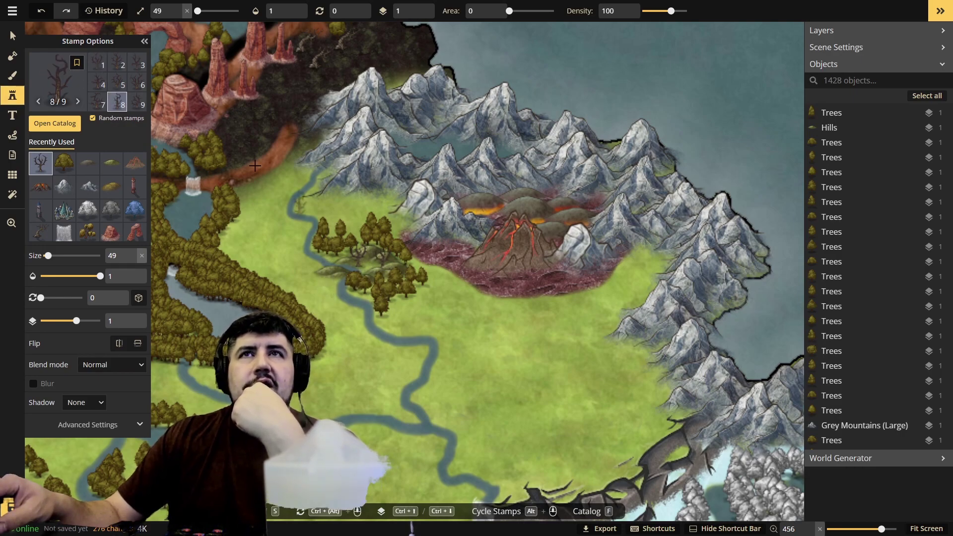
click(11, 33)
click(359, 256)
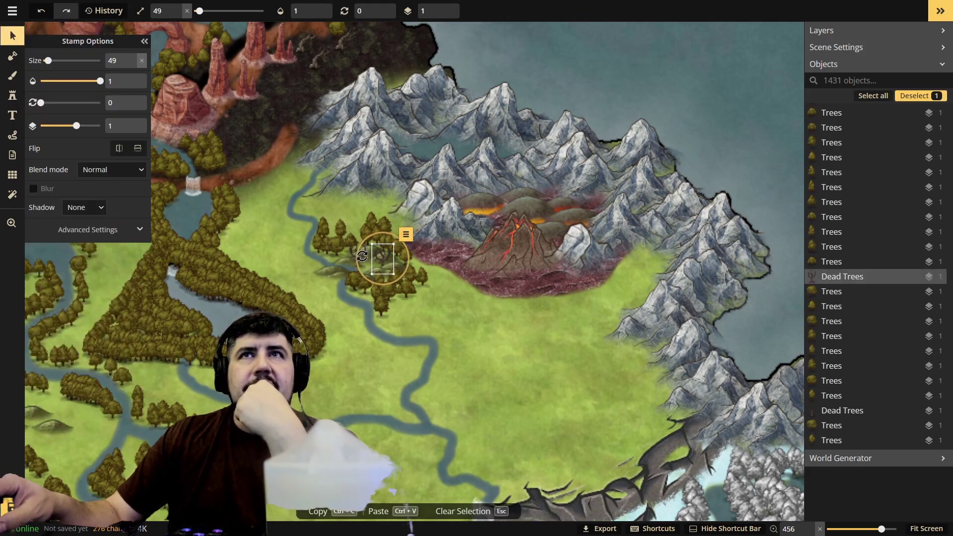
click(363, 257)
click(358, 258)
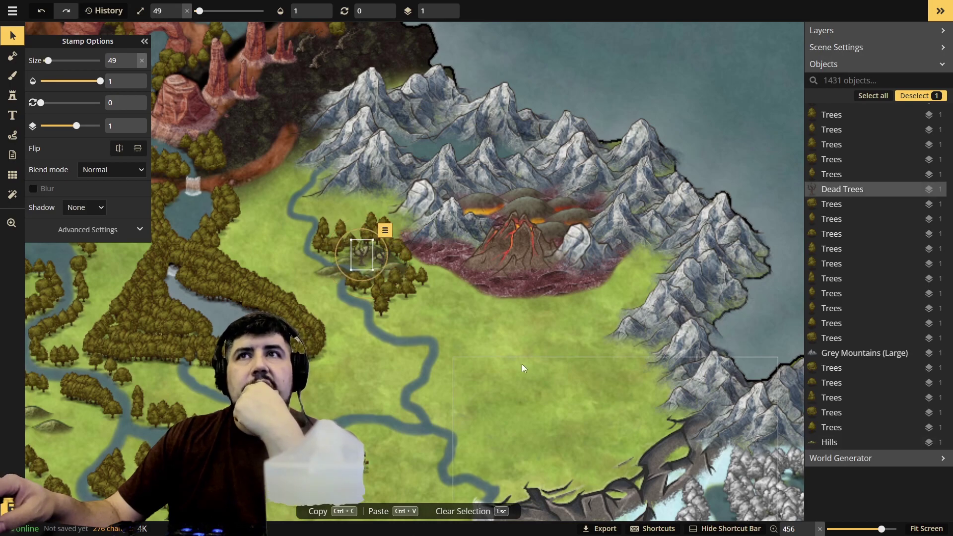
key(Escape)
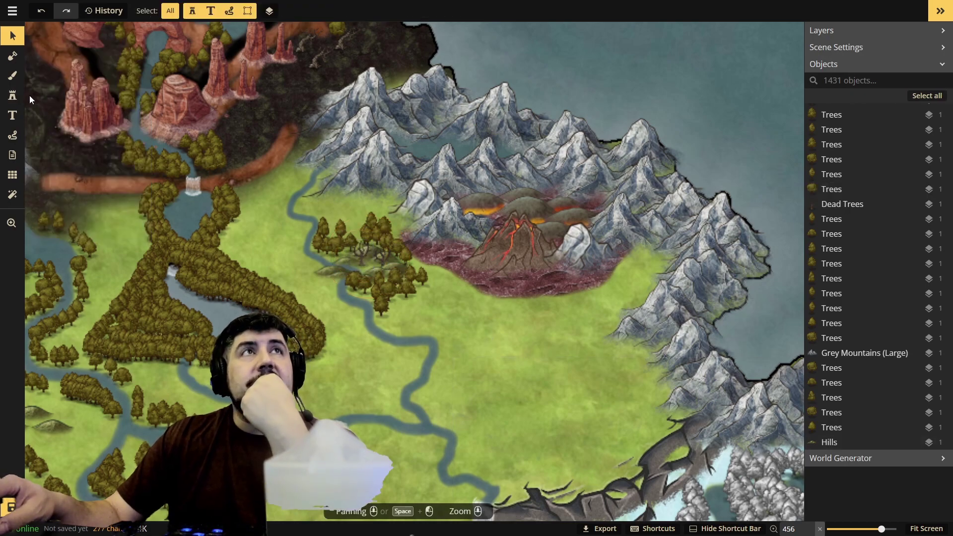
- Stamp a row of size 49 dead trees along the southeastern edge of the volcano's burnt ground, starting with variant 8
click(13, 97)
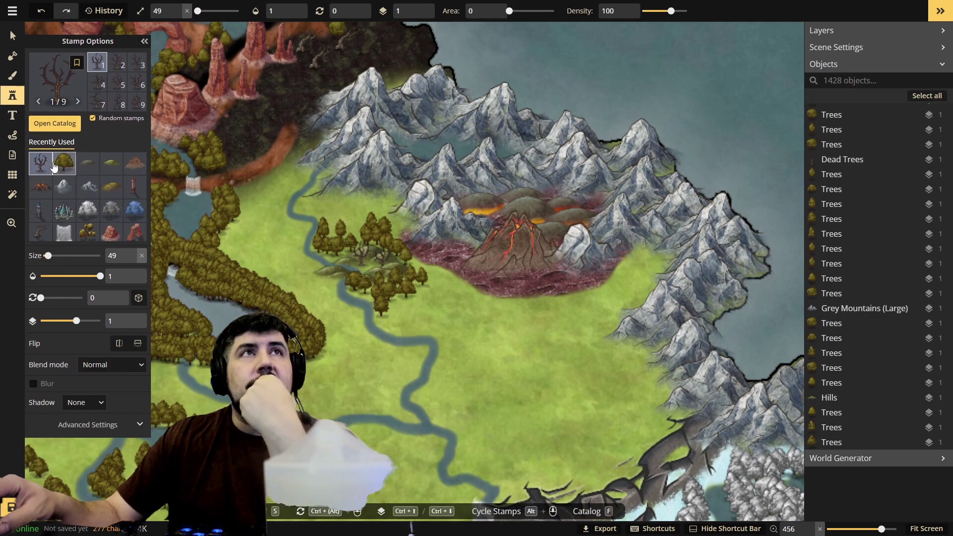
click(118, 101)
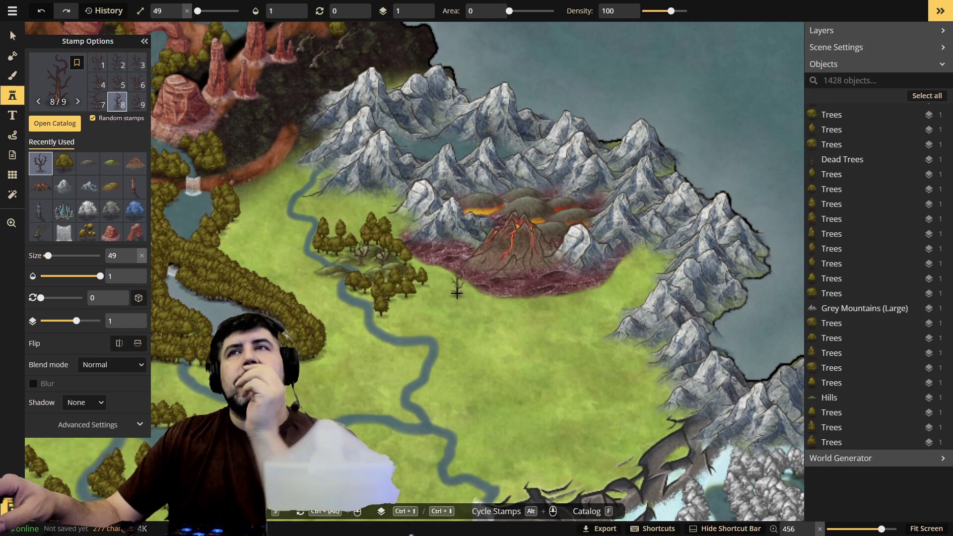
click(545, 314)
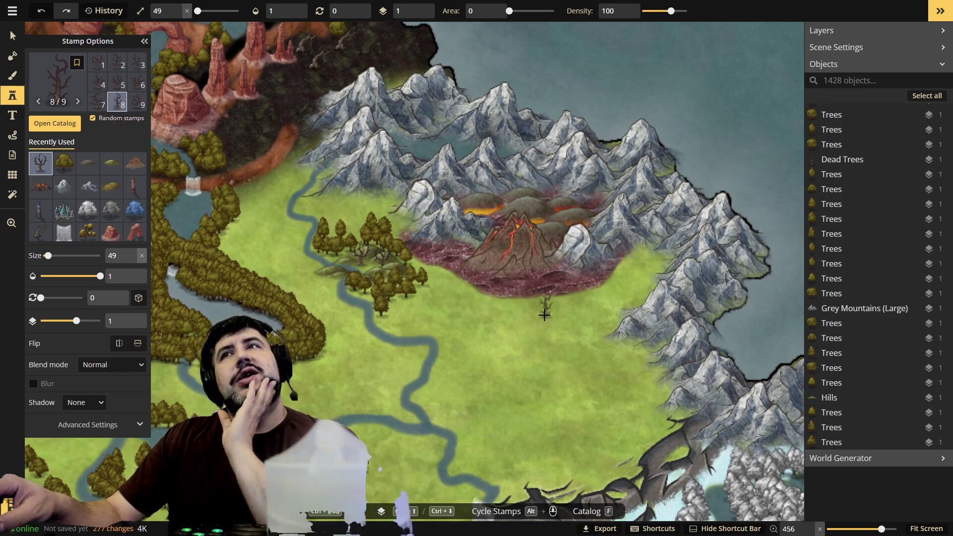
click(570, 307)
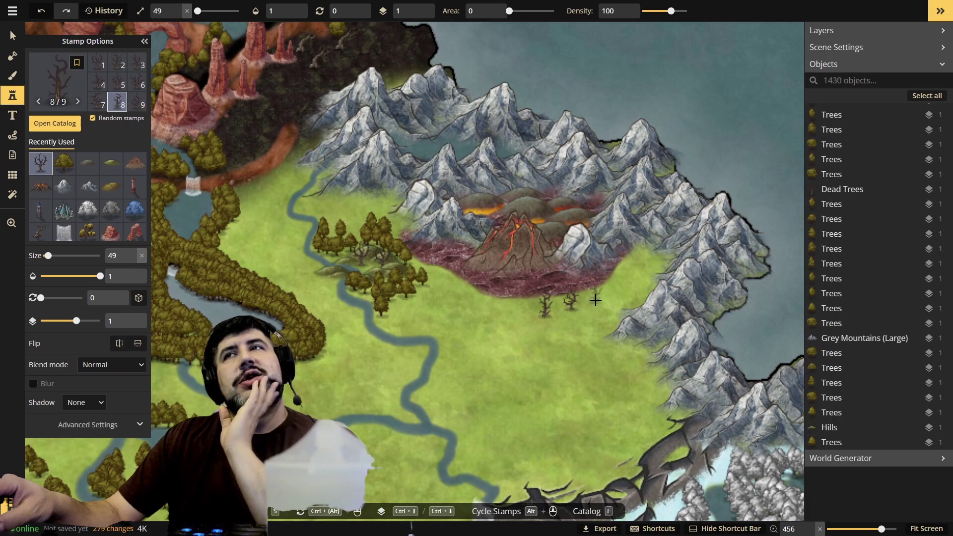
click(595, 300)
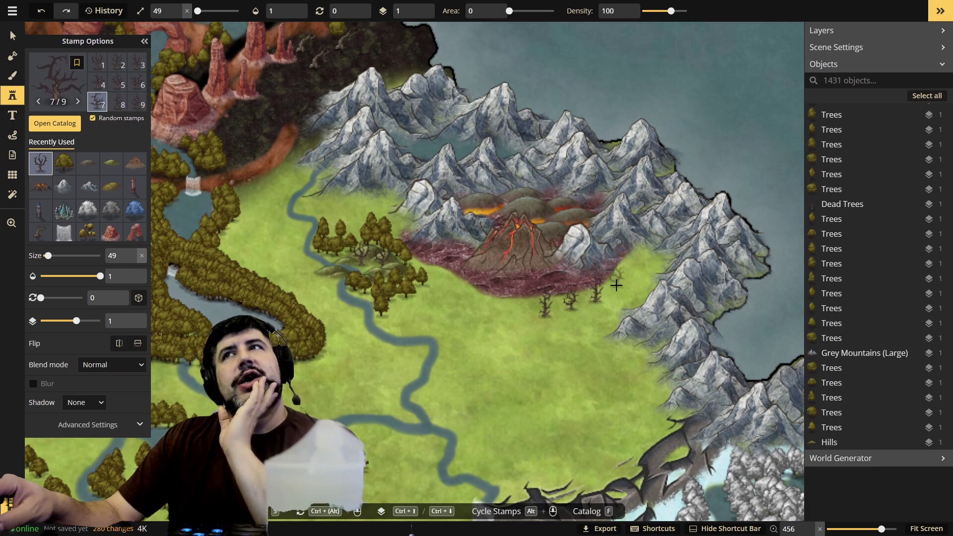
click(615, 285)
click(619, 304)
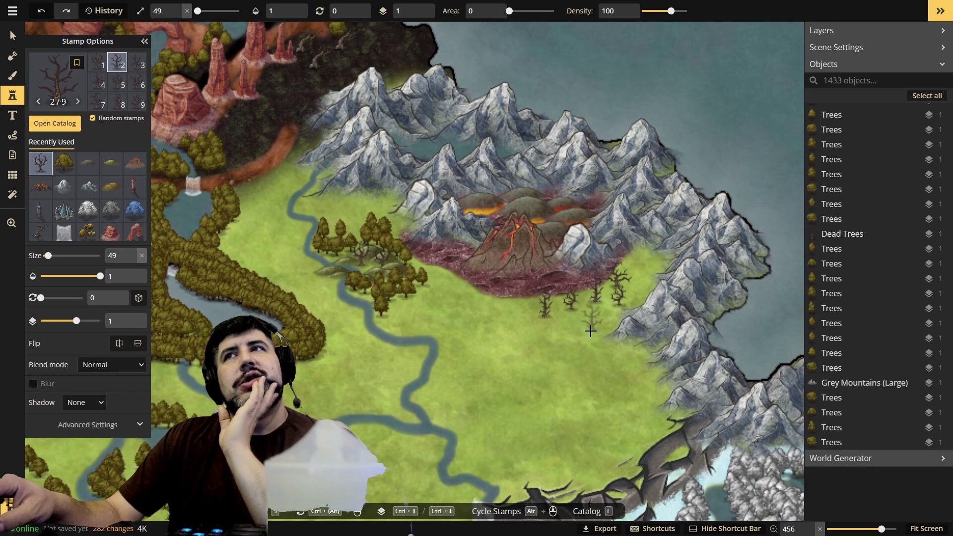
- Stamp more size 49 dead trees below the first row to thicken the grove southeast of the volcano
click(578, 330)
click(555, 325)
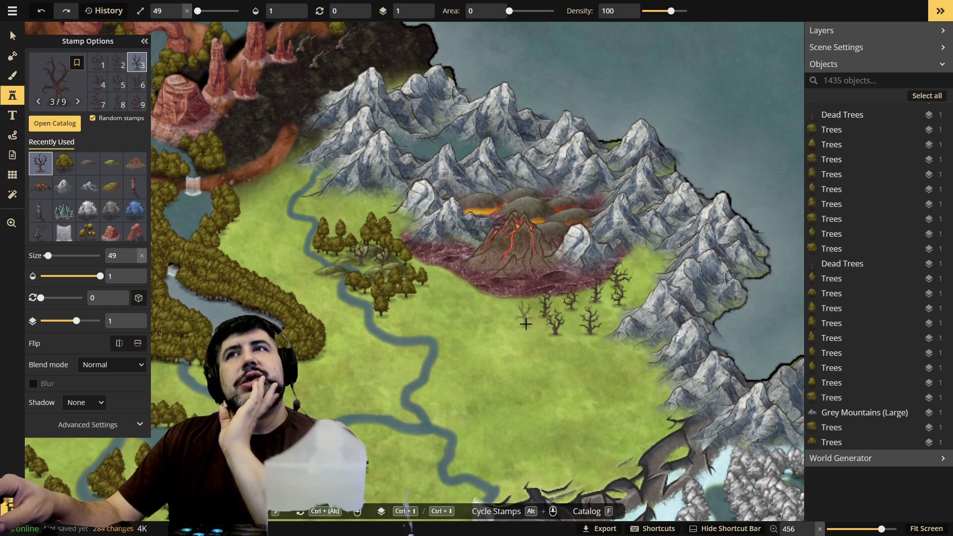
click(530, 325)
click(569, 327)
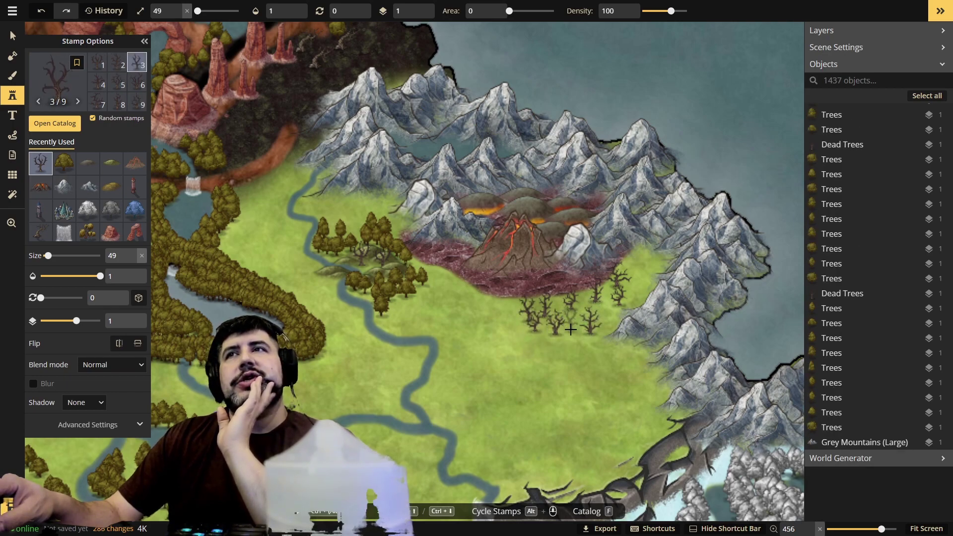
click(598, 317)
click(583, 316)
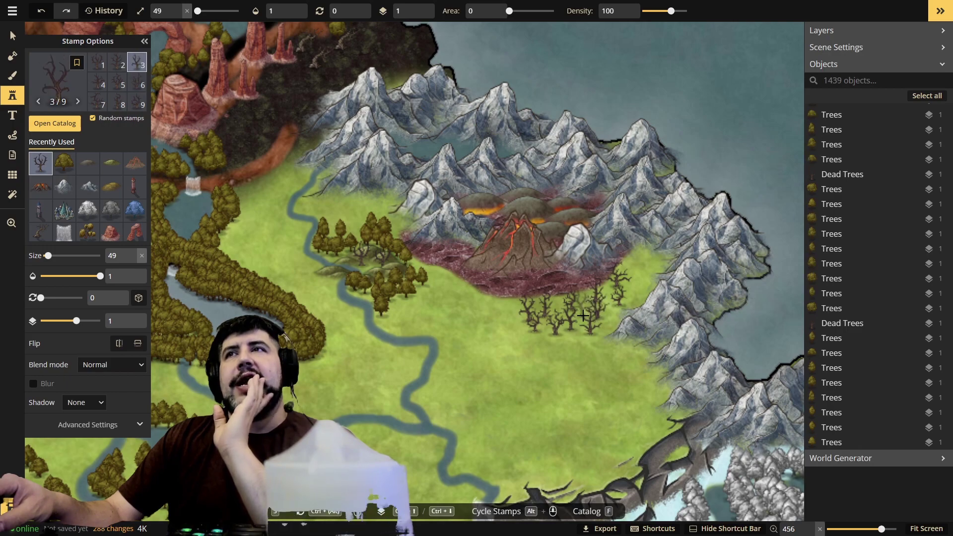
click(618, 330)
click(608, 322)
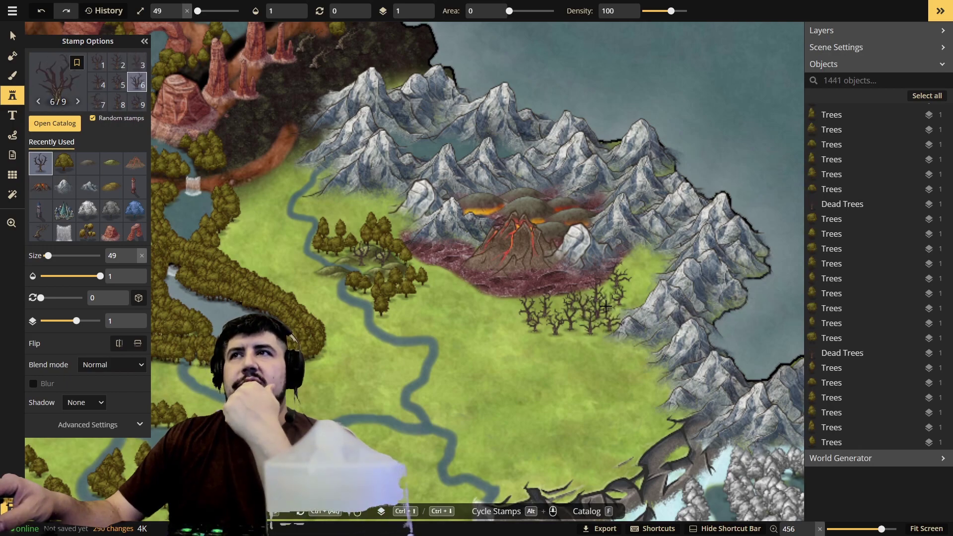
click(529, 353)
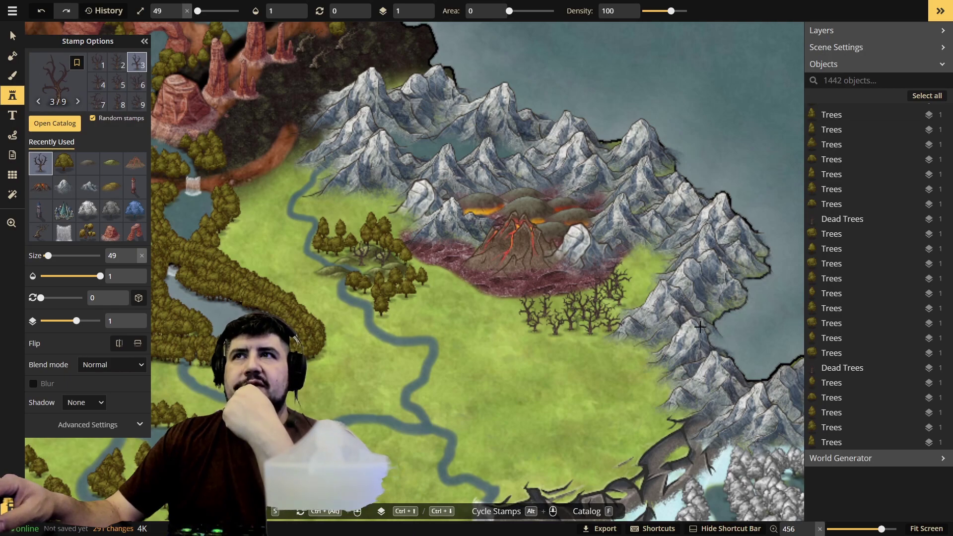
- Extend the size 49 dead trees into the grassy gap between the volcano's burnt ground and the eastern mountains
click(643, 288)
click(644, 286)
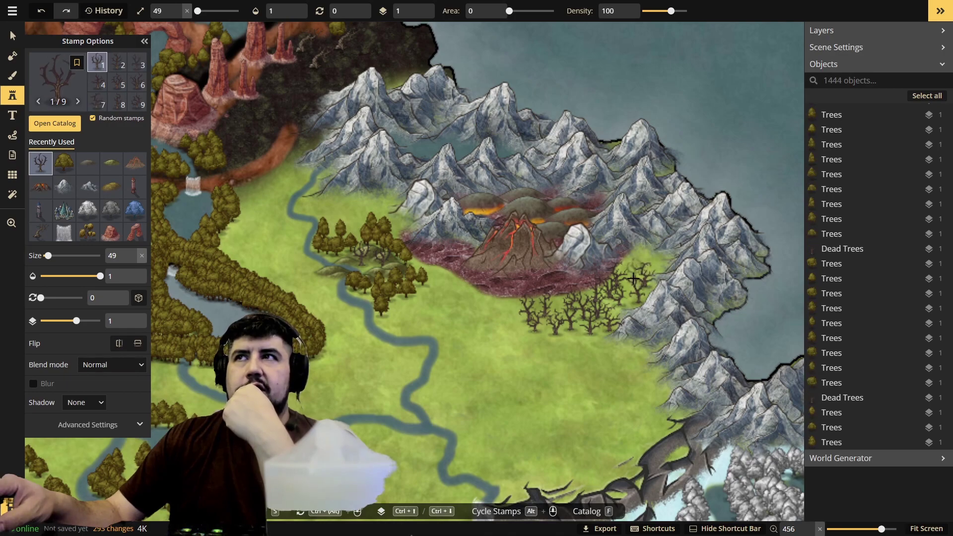
click(633, 288)
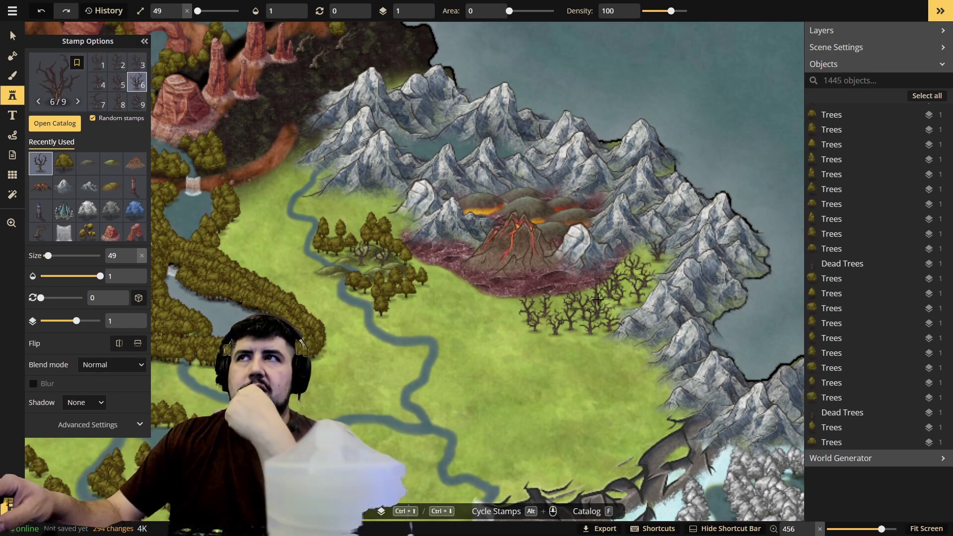
click(425, 332)
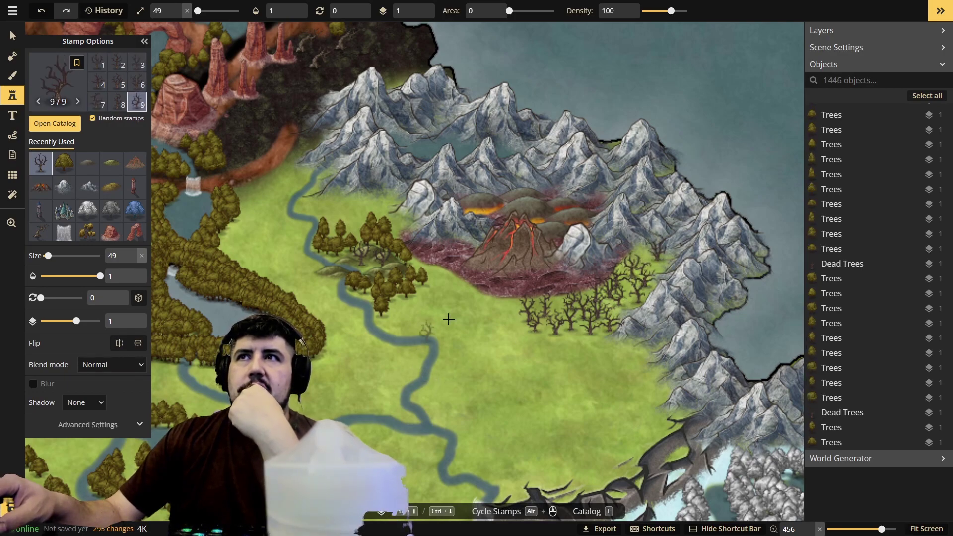
- Stamp size 49 dead trees on the grass directly south of the volcano's burnt ground, continuing the grove westward
click(506, 299)
click(478, 301)
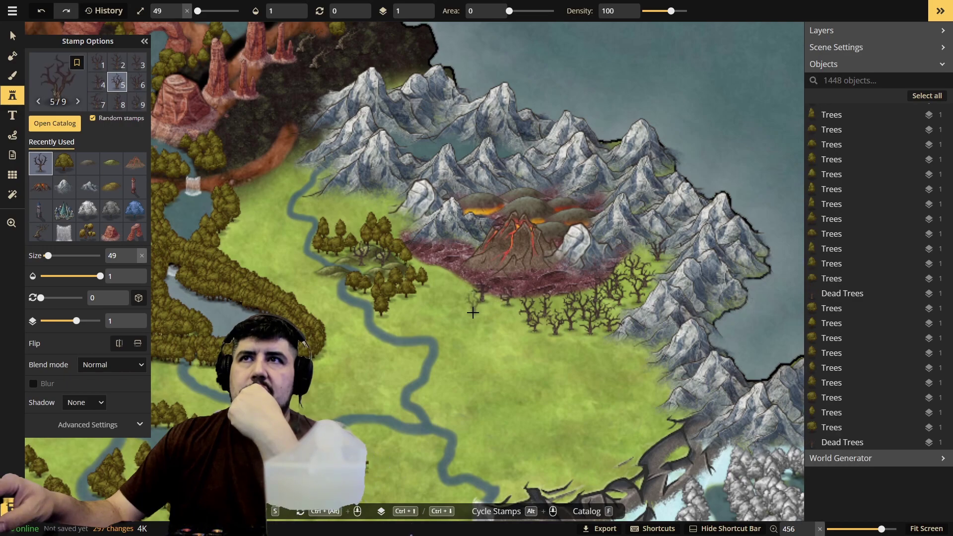
click(505, 322)
click(497, 320)
click(483, 323)
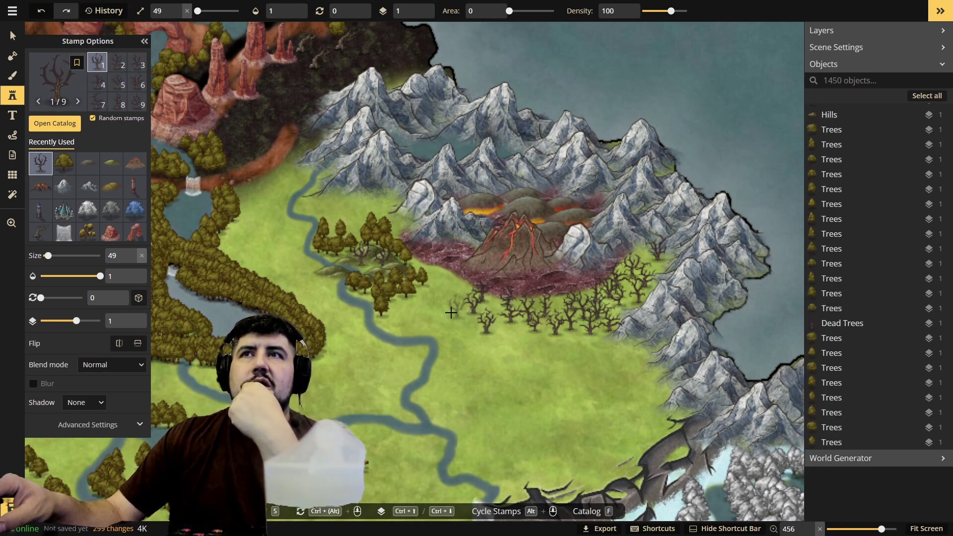
- Fill the southwestern edge of the burnt ground with size 49 dead trees, reaching the living trees by the river
click(451, 305)
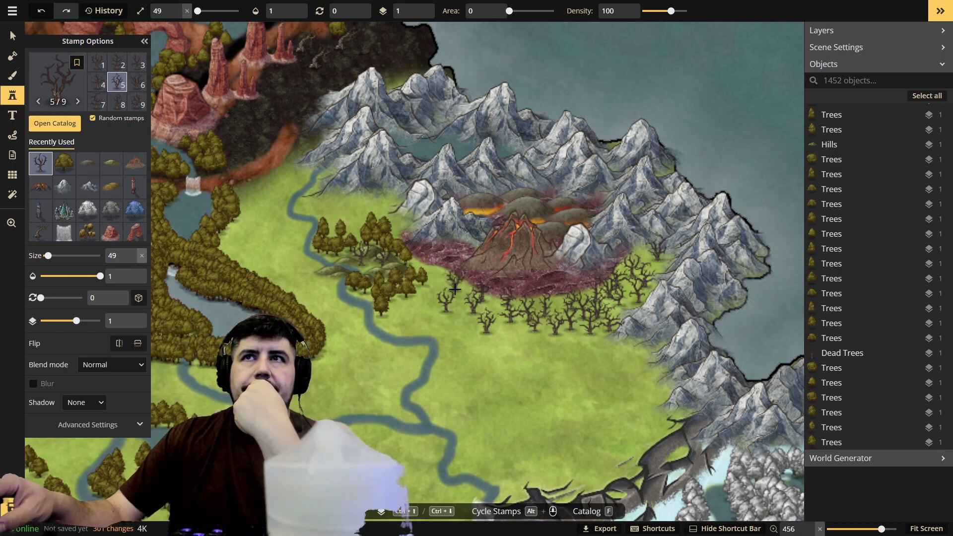
click(453, 288)
click(436, 274)
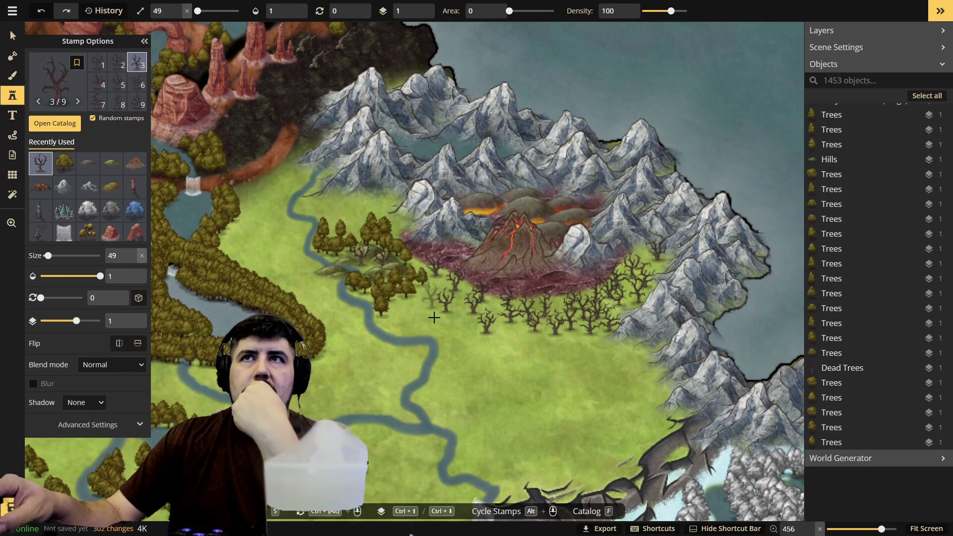
click(425, 310)
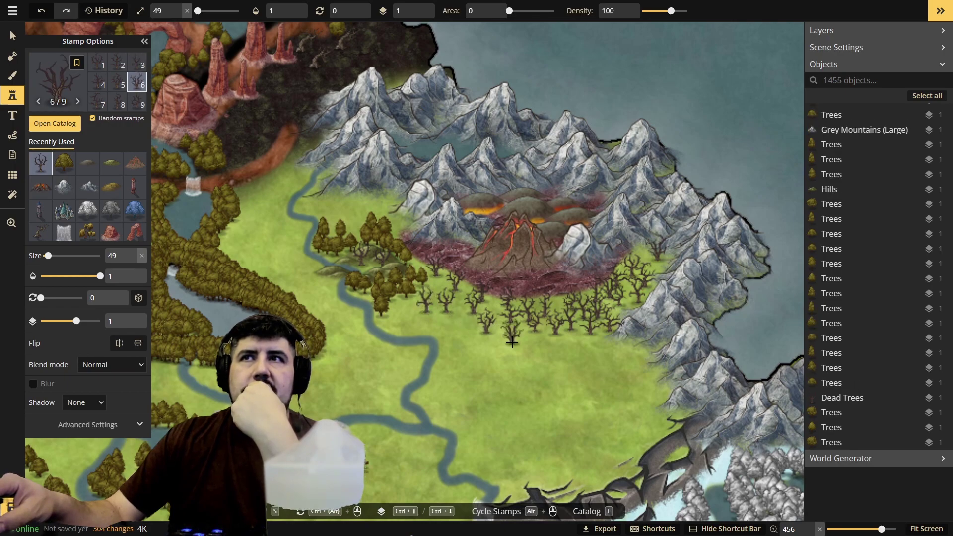
click(398, 356)
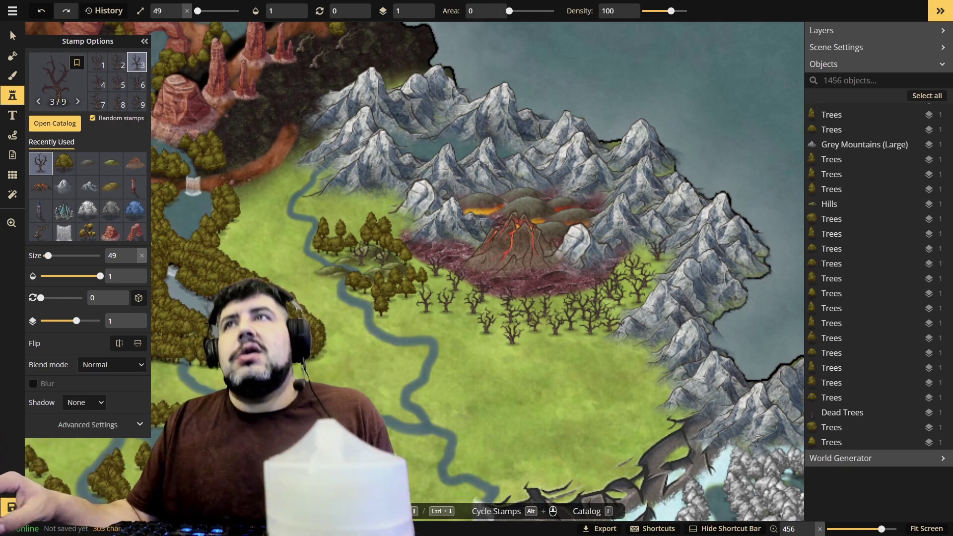
- Review the map from the volcano to Coldsnap at several zoom levels, examining the open grassland south of the dead trees
click(11, 223)
drag(450, 298, 395, 127)
scroll(509, 281, down, 2)
drag(652, 323, 321, 246)
scroll(322, 246, down, 3)
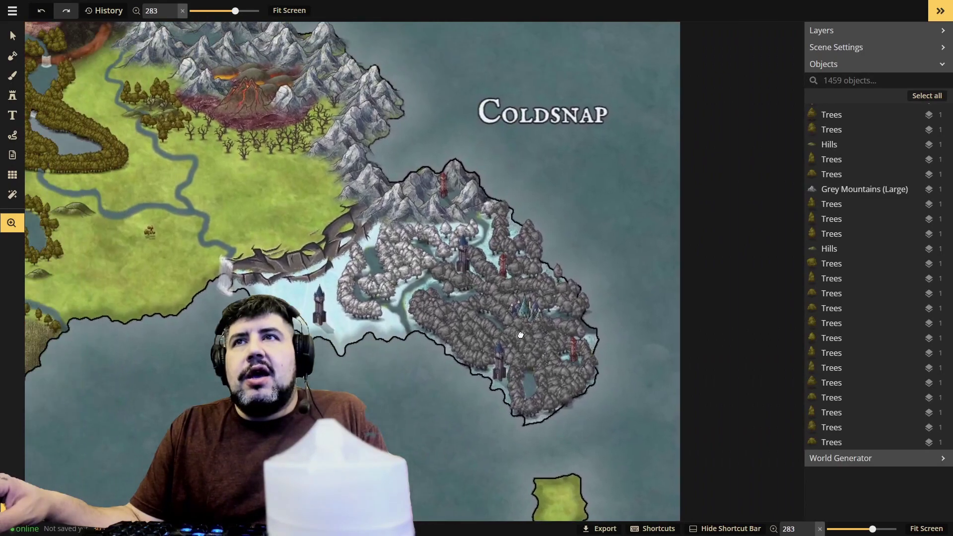
scroll(351, 325, down, 3)
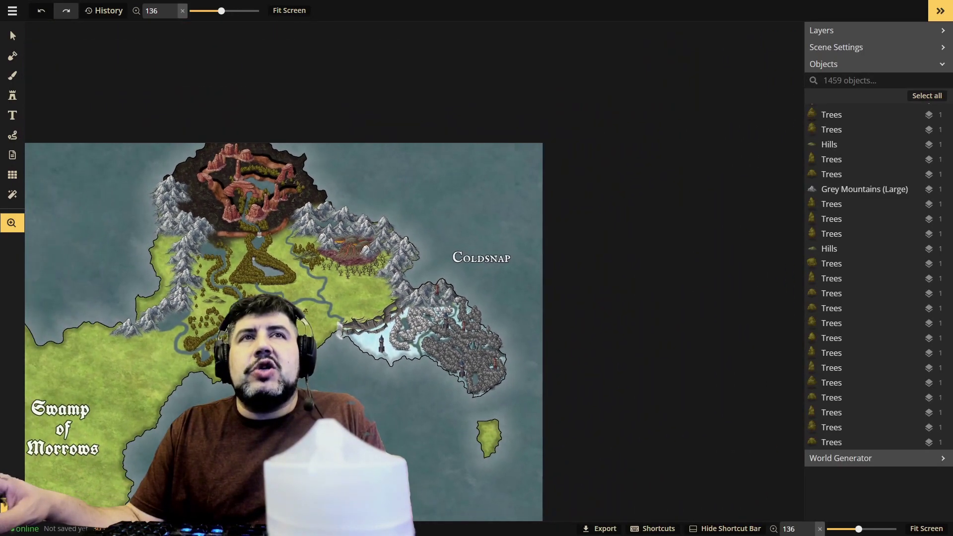
drag(266, 379, 359, 336)
scroll(405, 313, up, 5)
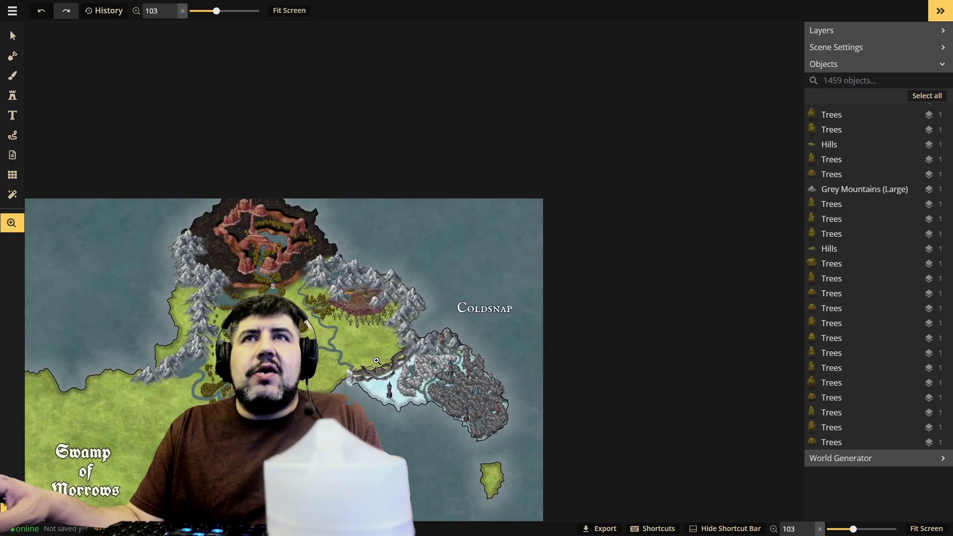
scroll(393, 372, up, 3)
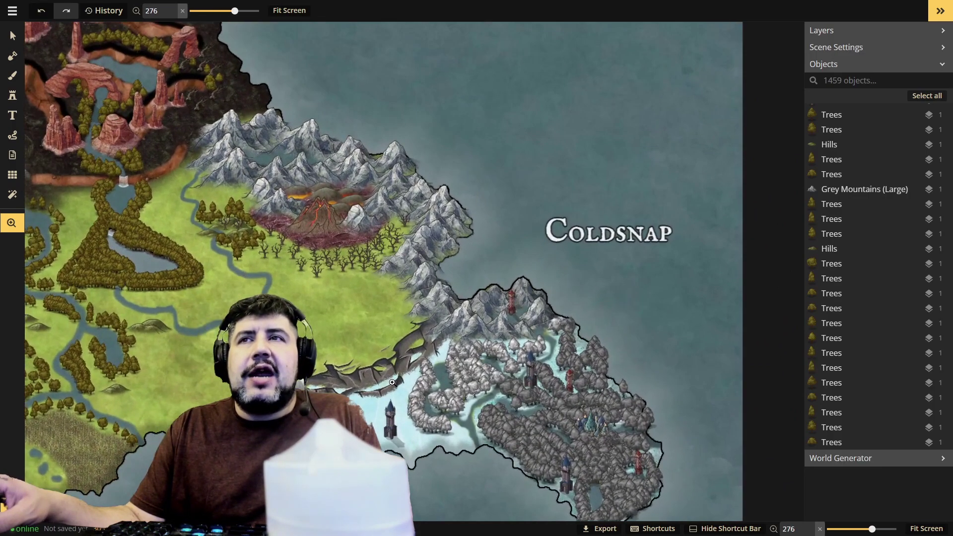
scroll(392, 385, up, 2)
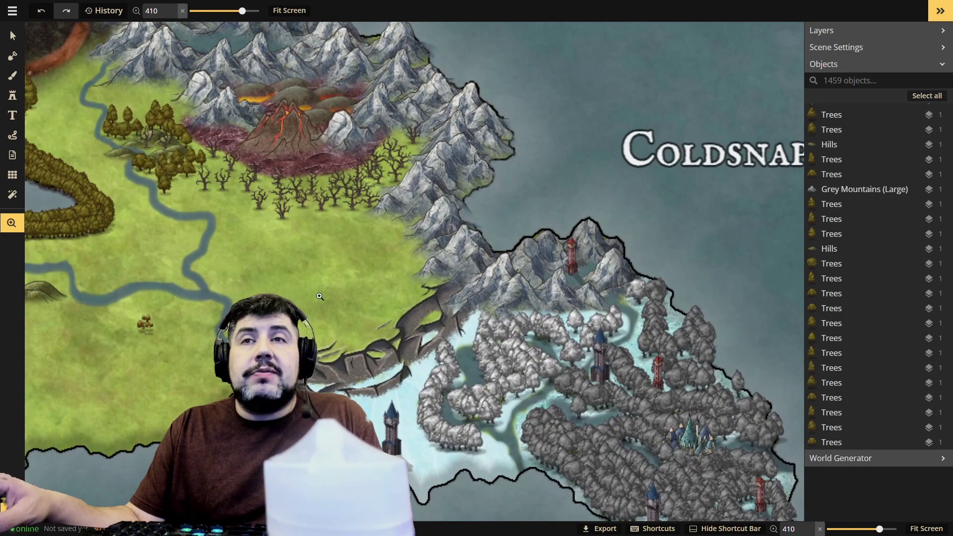
scroll(324, 300, right, 6)
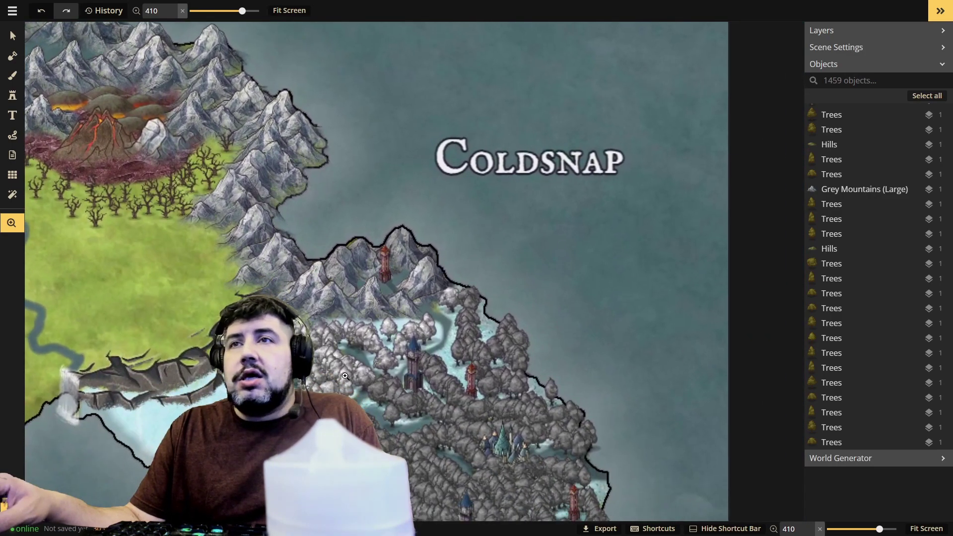
drag(345, 377, 466, 263)
drag(401, 283, 525, 397)
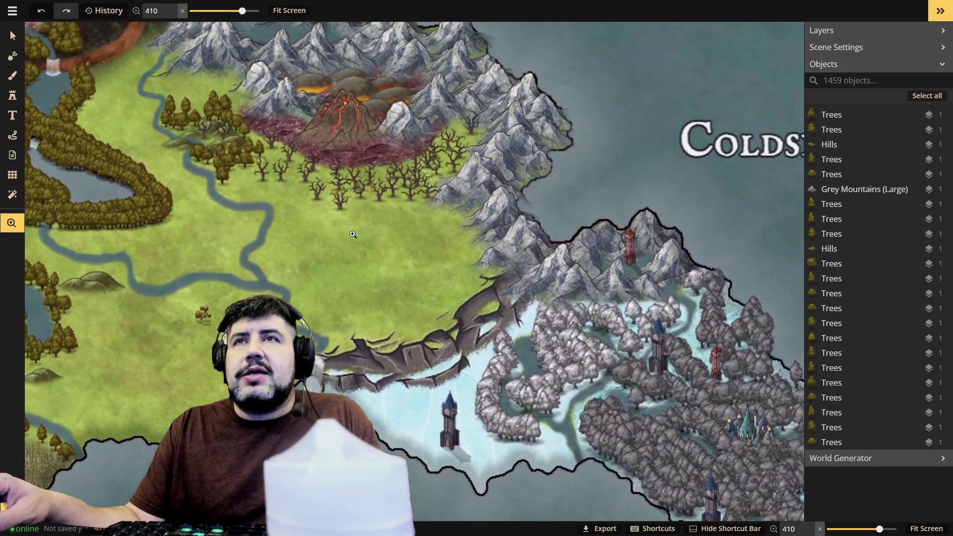
drag(409, 274, 518, 379)
drag(464, 353, 462, 363)
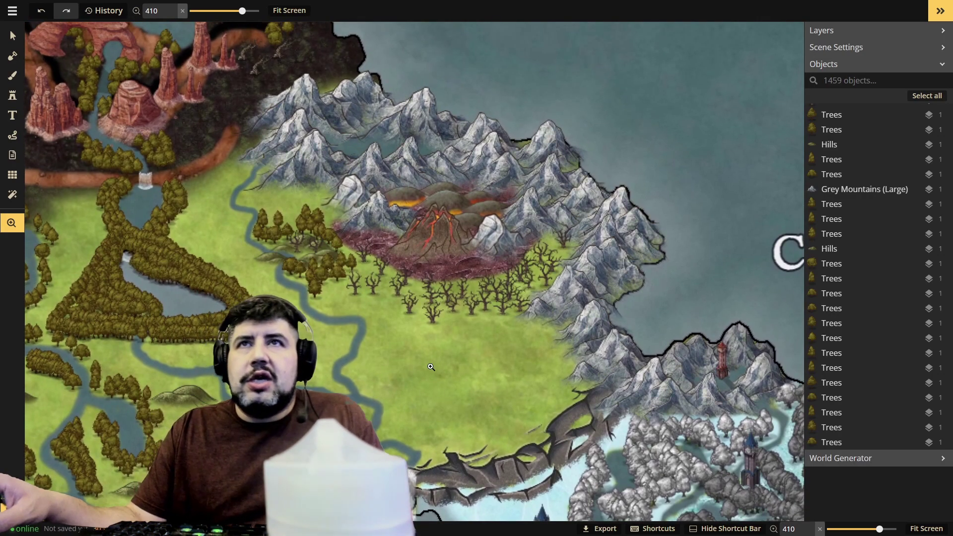
drag(445, 435, 446, 387)
scroll(496, 357, up, 2)
drag(496, 358, 527, 332)
drag(380, 378, 433, 299)
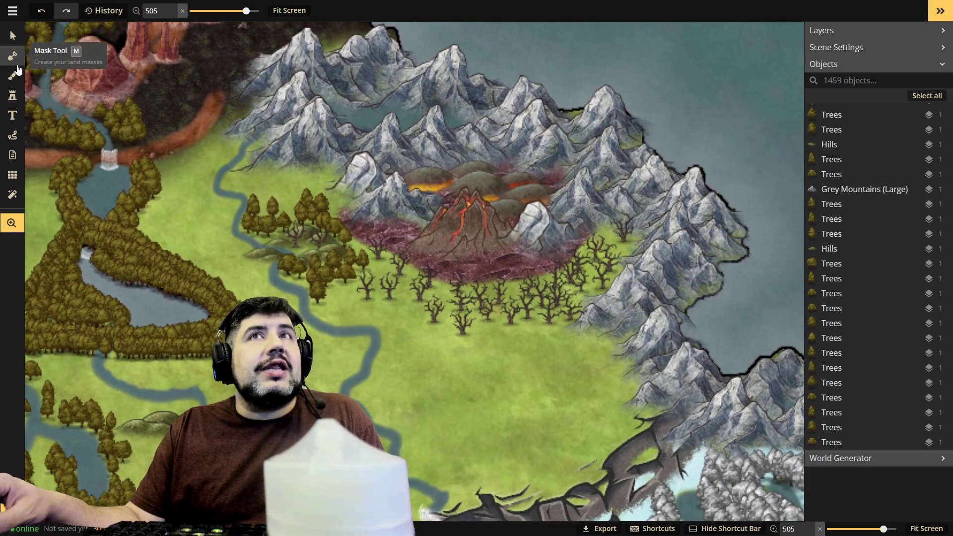
- Choose the Fantasy World Small Autumn Bushes stamp from the catalog and place one at size 49 in the grassland south of the dead trees
click(13, 95)
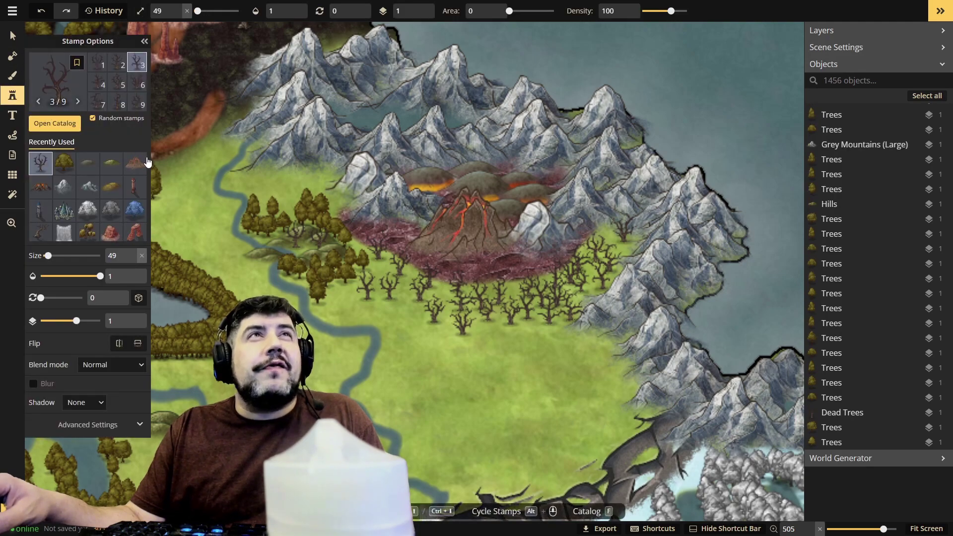
click(54, 89)
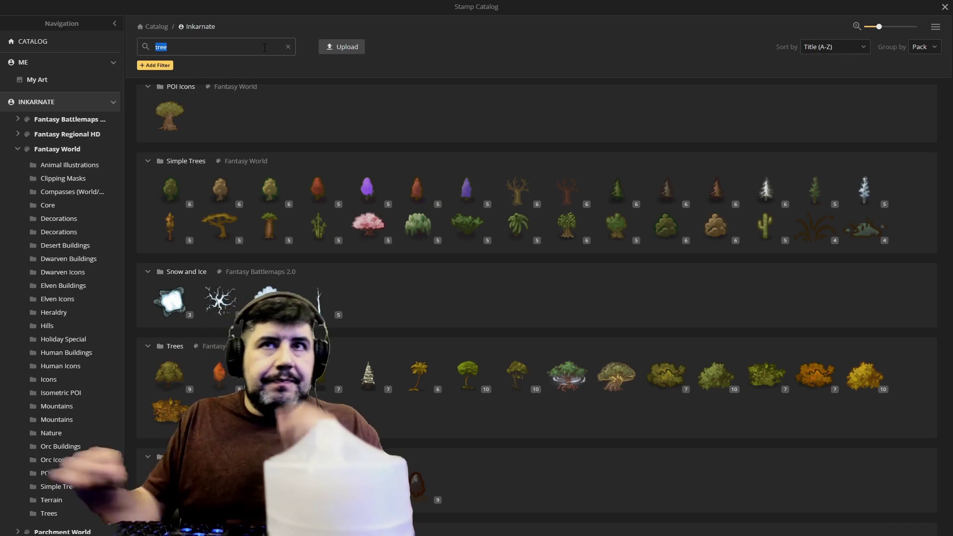
mouse_move(868, 389)
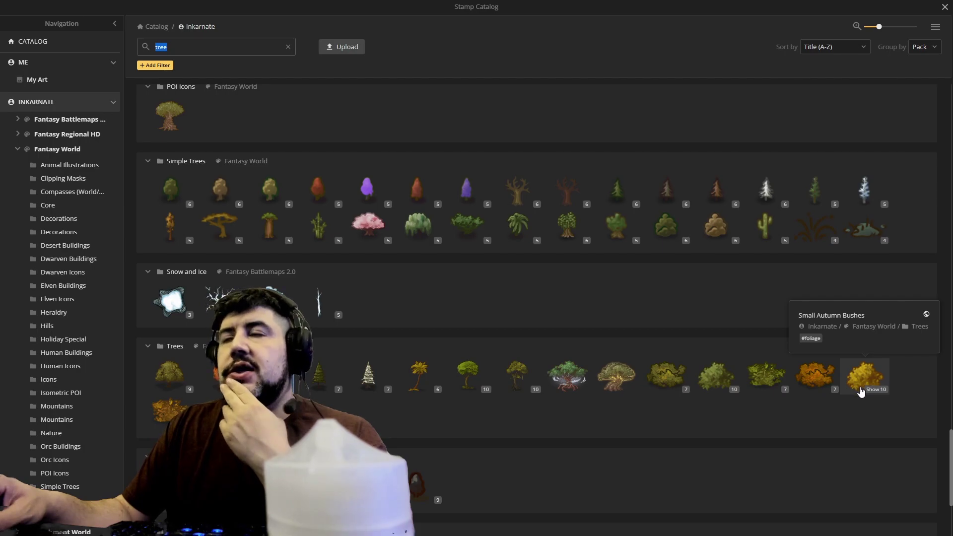
scroll(865, 384, down, 2)
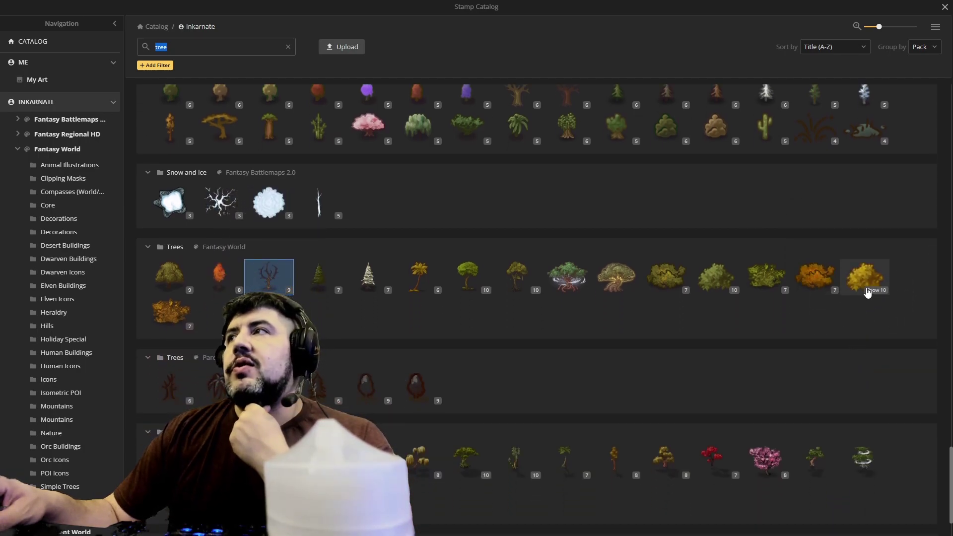
mouse_move(819, 276)
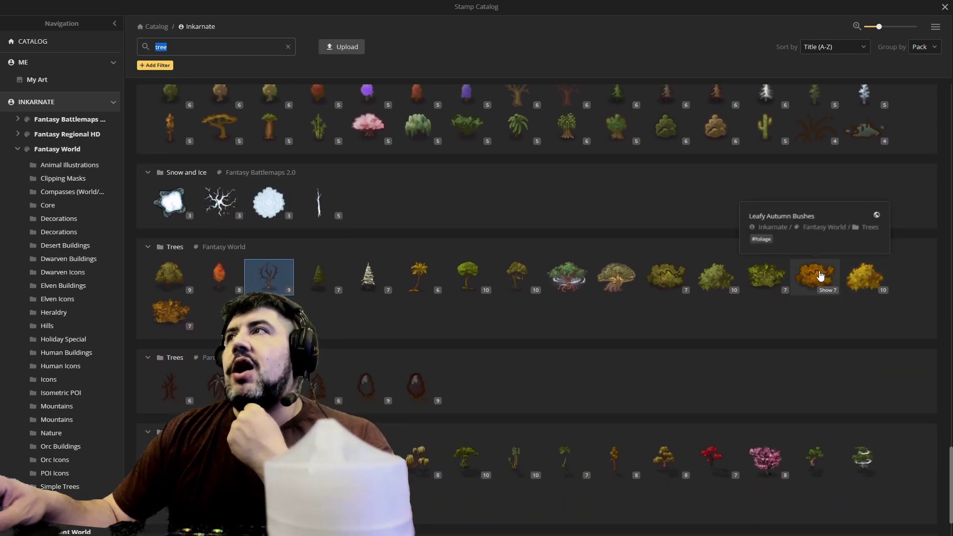
click(855, 278)
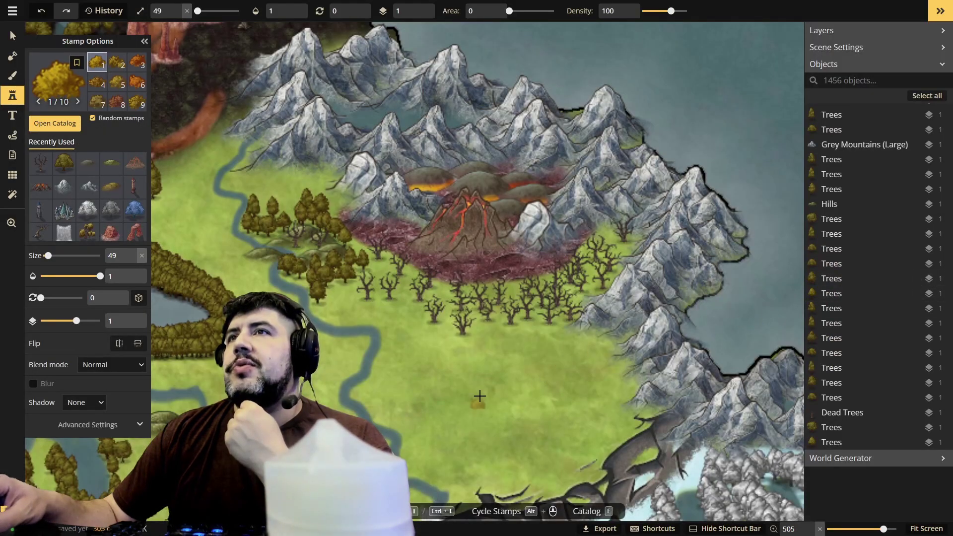
click(481, 389)
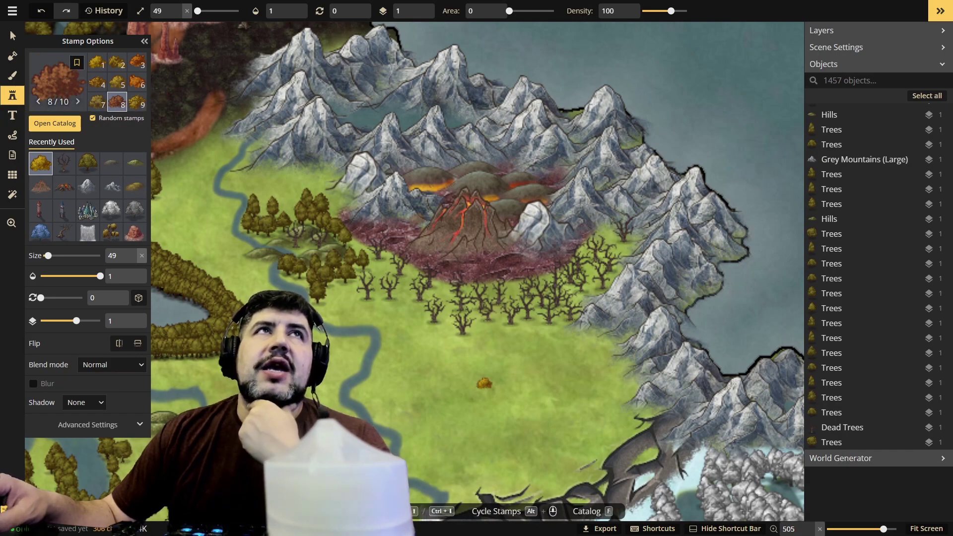
- Switch to the Leafy Autumn Bushes stamp and place one at size 49 between the river bend and the small autumn bush
click(57, 82)
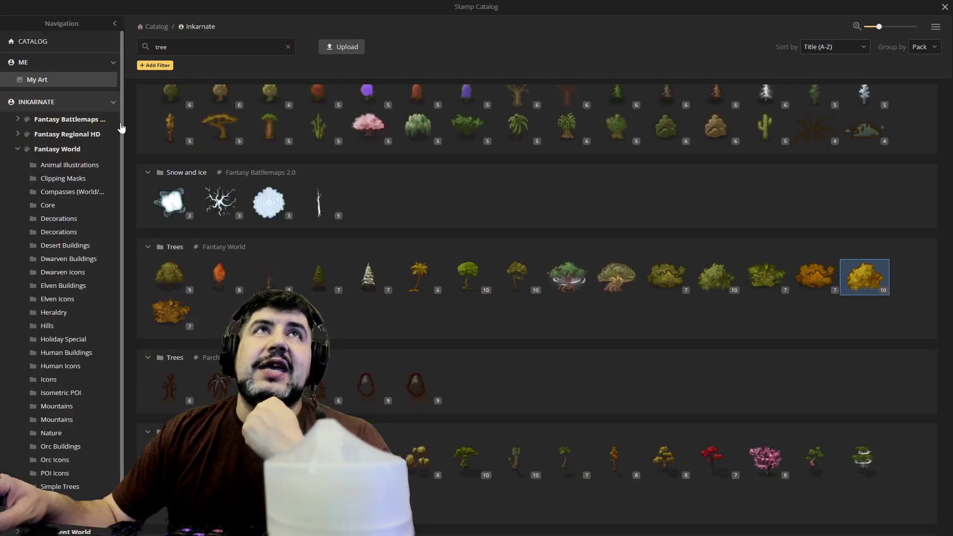
click(814, 280)
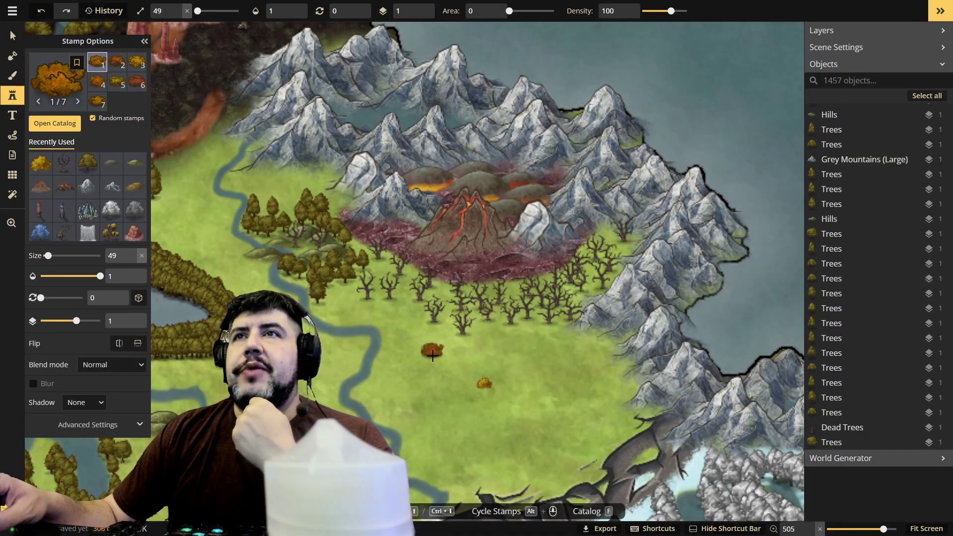
click(430, 353)
- Choose the orange autumn tree from the Trees (HD) stamps and place one at size 49 in the eastern grassland
click(52, 91)
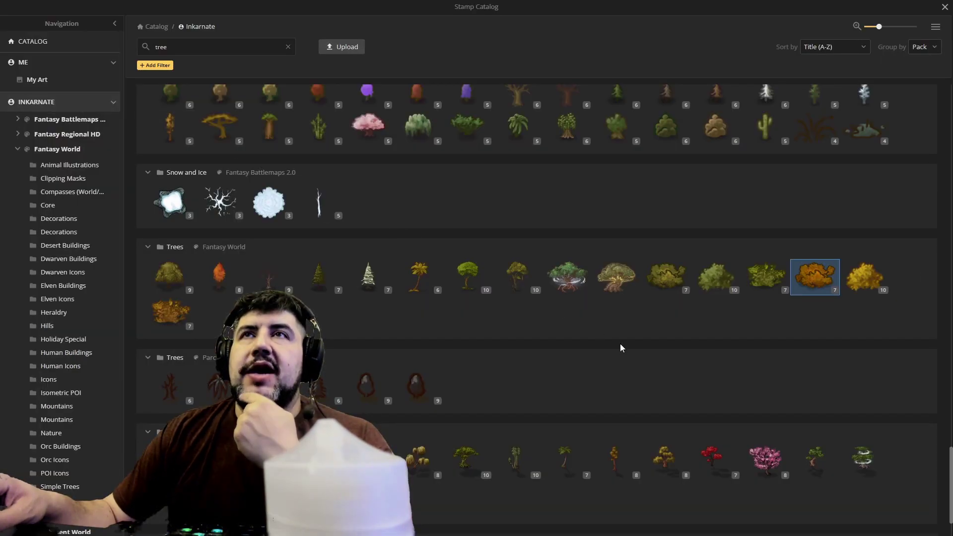
scroll(576, 335, down, 1)
scroll(576, 336, down, 1)
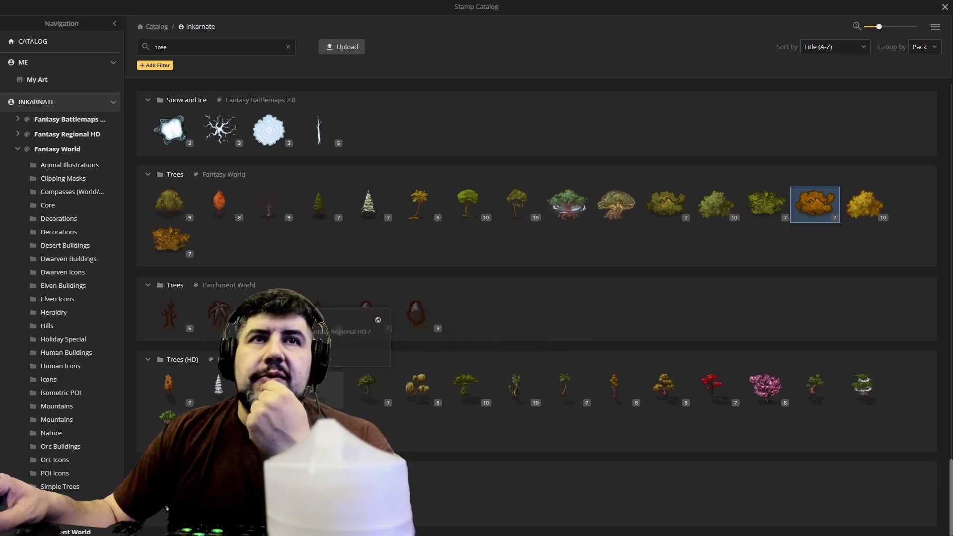
click(171, 386)
click(570, 415)
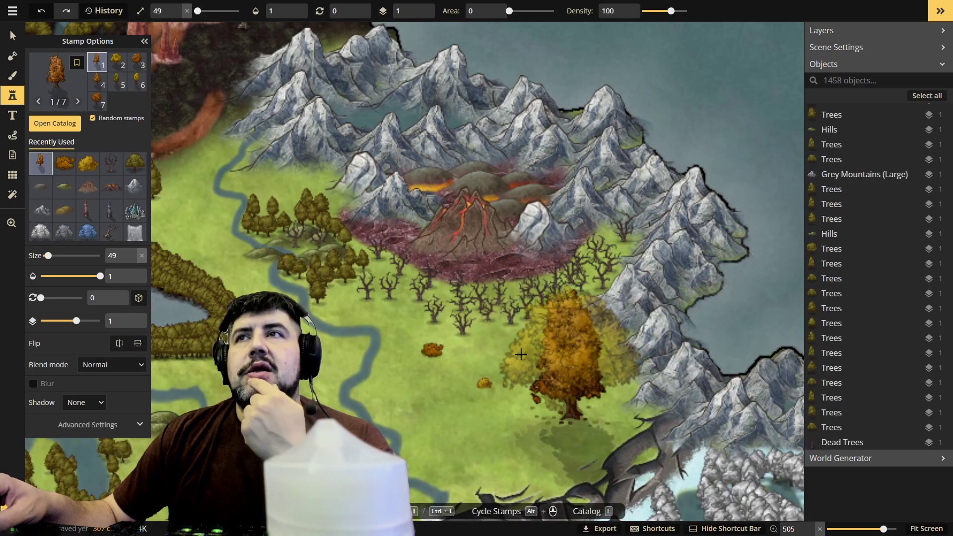
- Shrink the large orange autumn tree in the eastern grassland to size 10
key(v)
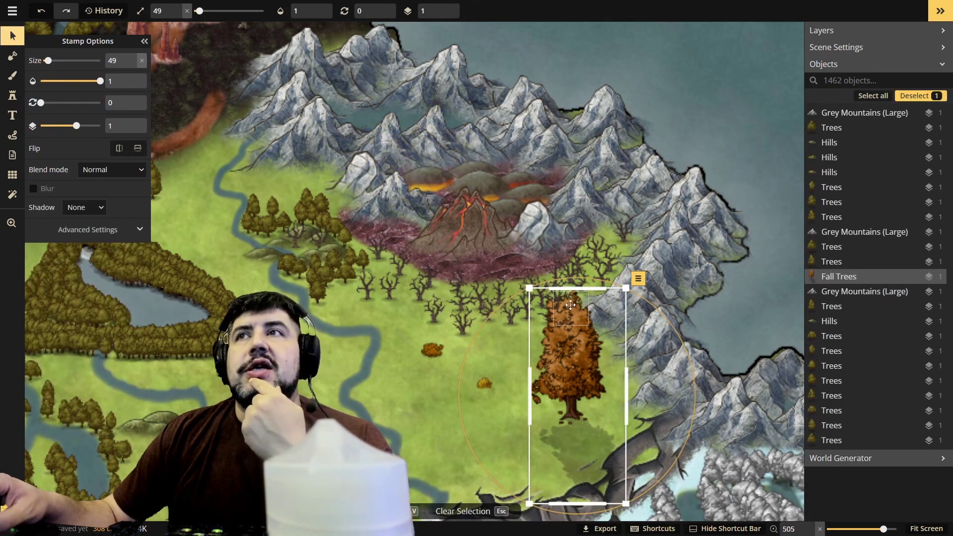
drag(623, 293, 557, 360)
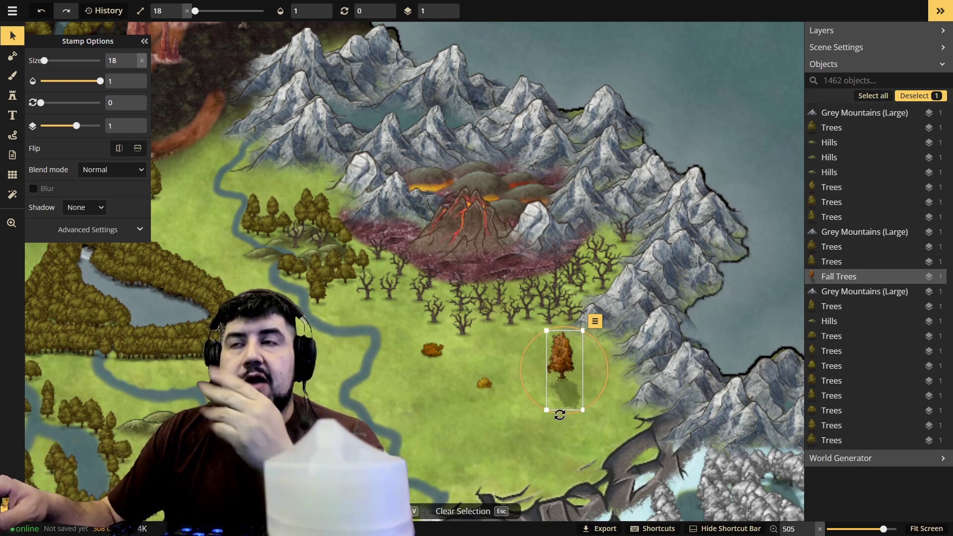
drag(580, 332, 574, 349)
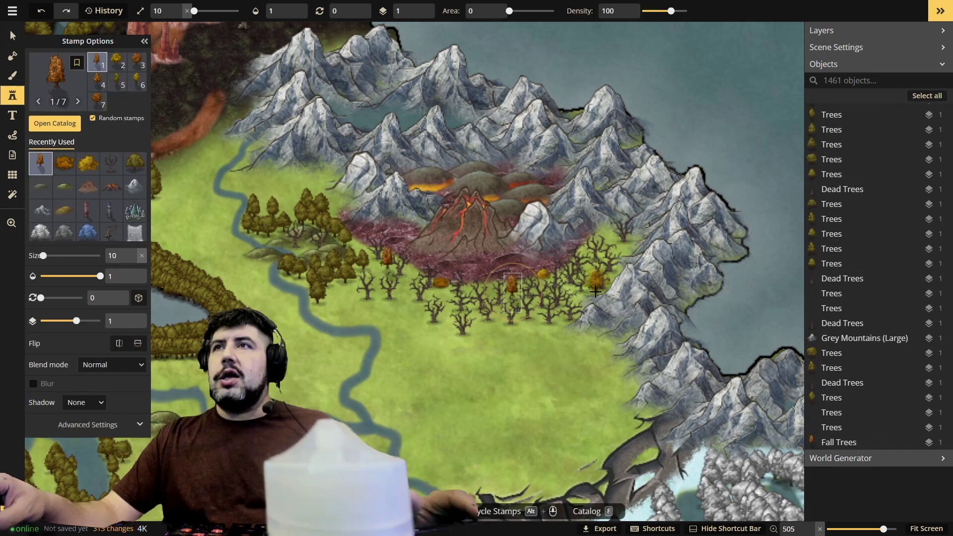
- Scatter random autumn tree stamps at size 10 among the dead trees and along the edge of the volcano area
click(594, 291)
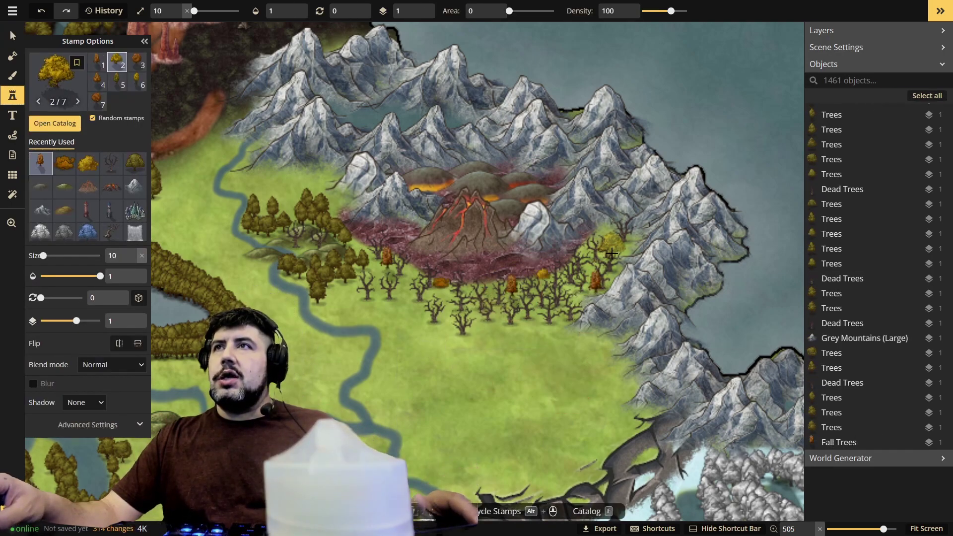
scroll(600, 242, down, 4)
click(601, 241)
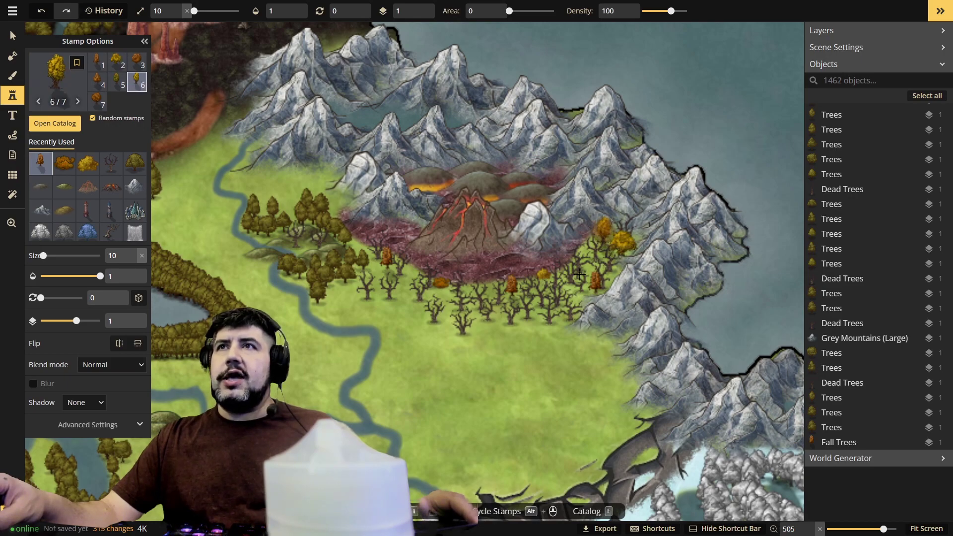
click(492, 345)
click(534, 330)
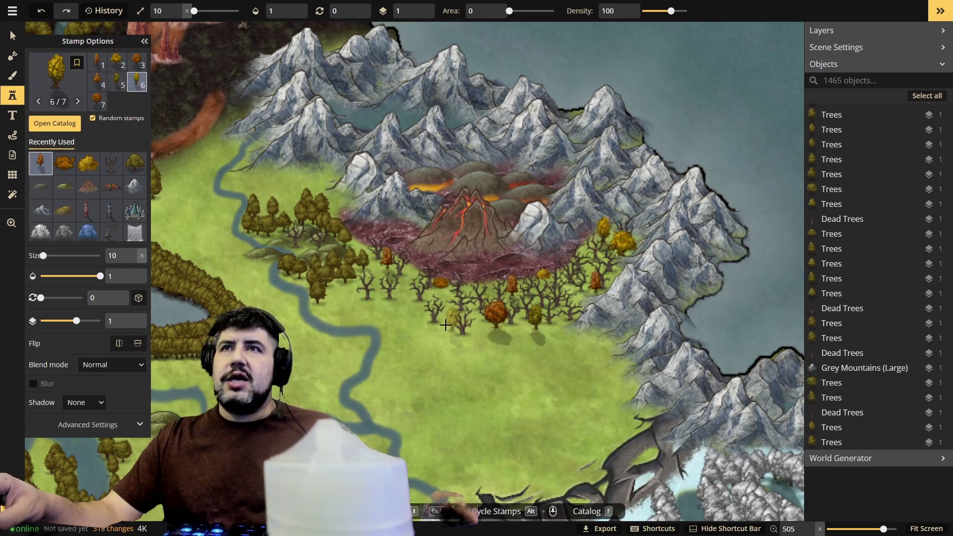
click(443, 327)
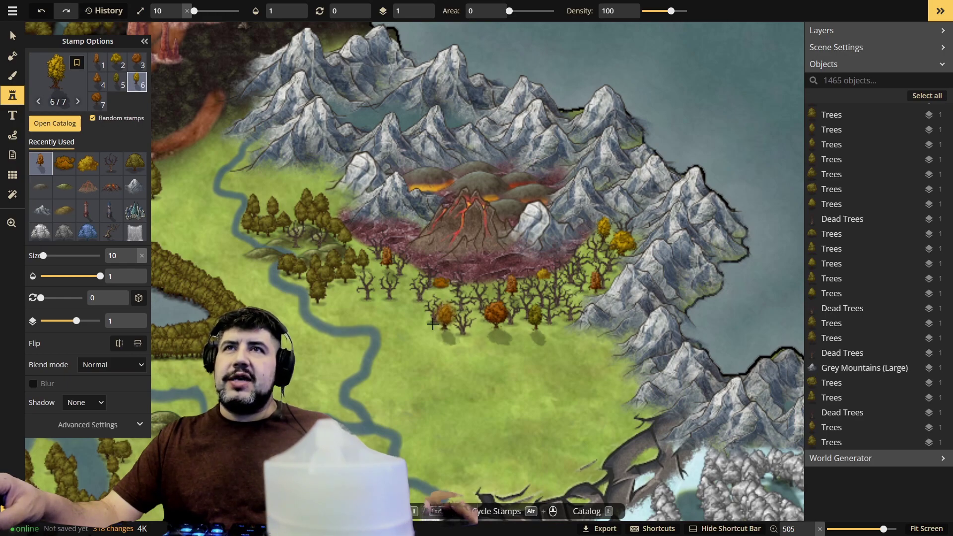
click(407, 309)
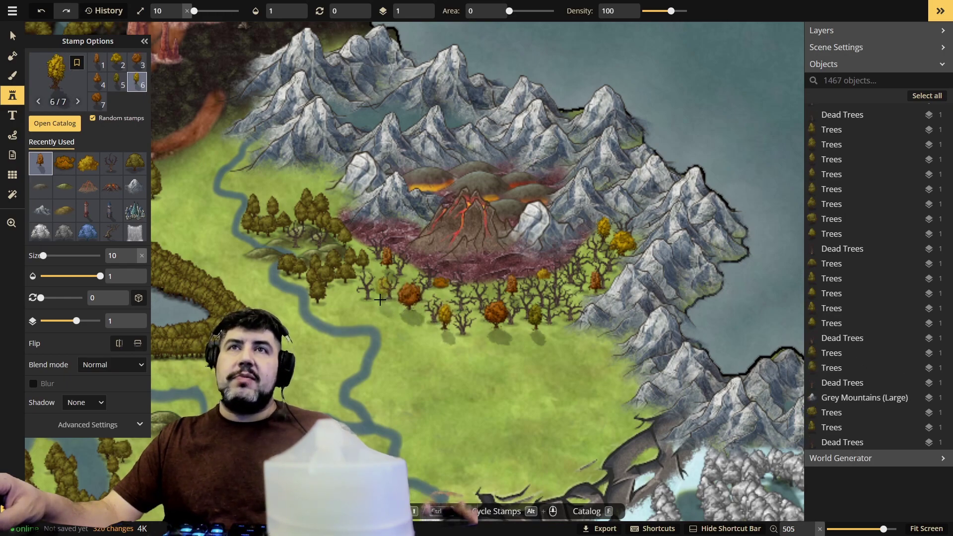
click(379, 299)
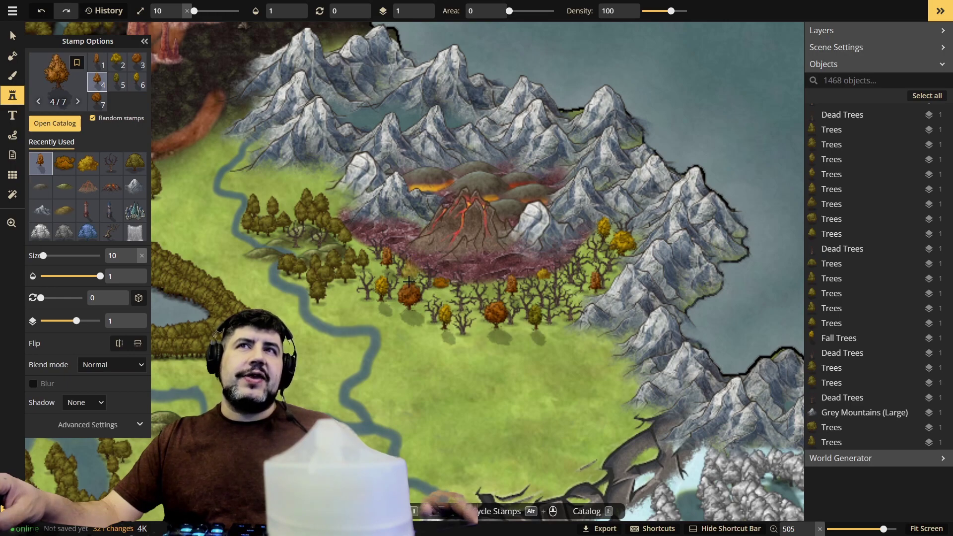
click(438, 317)
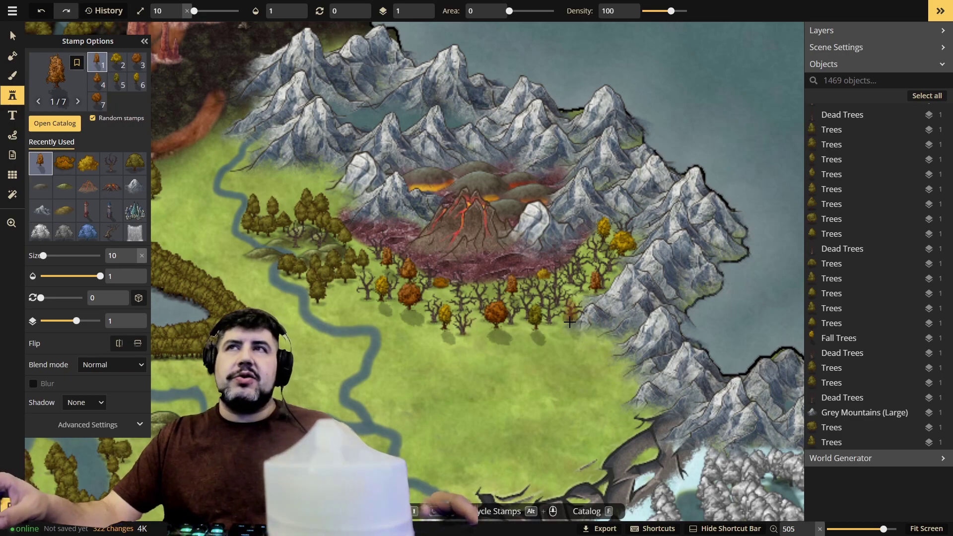
- Paint the dark slate foreground texture at brush size 5 over the ground beneath the dead and autumn trees south of the volcano
key(b)
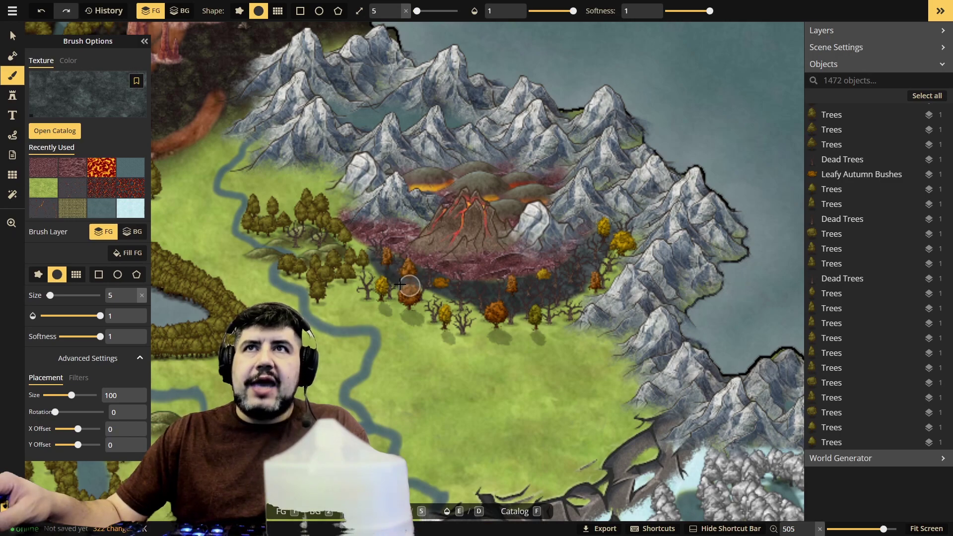
mouse_move(450, 299)
mouse_down()
mouse_move(442, 304)
mouse_move(466, 327)
mouse_up()
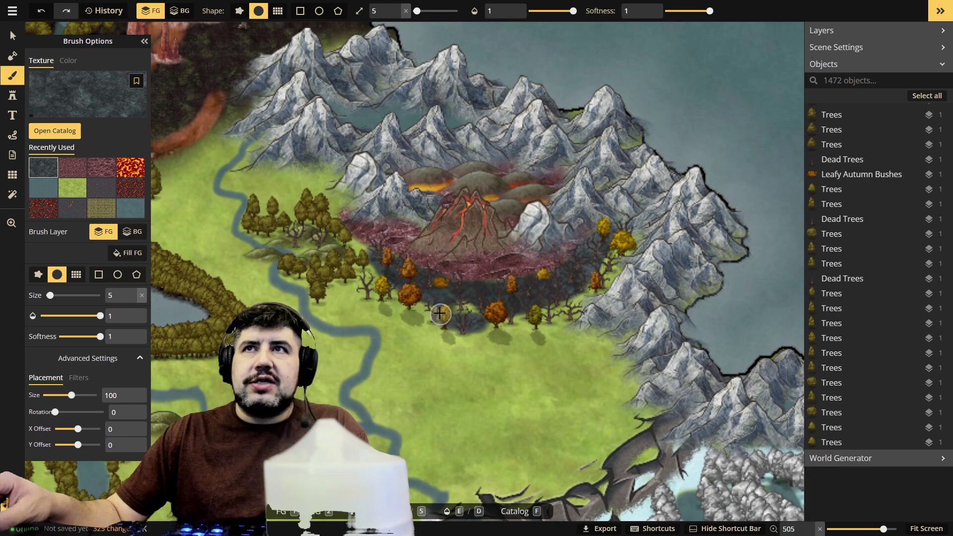
mouse_move(514, 334)
mouse_down()
mouse_move(536, 316)
mouse_move(501, 334)
mouse_move(478, 332)
mouse_move(534, 338)
mouse_move(565, 323)
mouse_move(571, 304)
mouse_move(569, 315)
mouse_move(543, 320)
mouse_move(560, 328)
mouse_move(602, 277)
mouse_up()
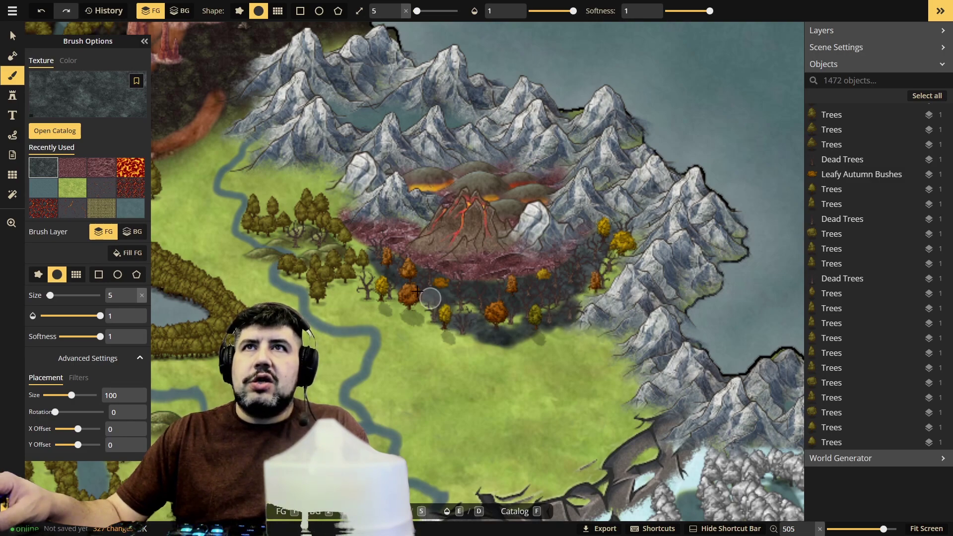
mouse_move(416, 320)
mouse_down()
mouse_move(373, 273)
mouse_move(376, 294)
mouse_up()
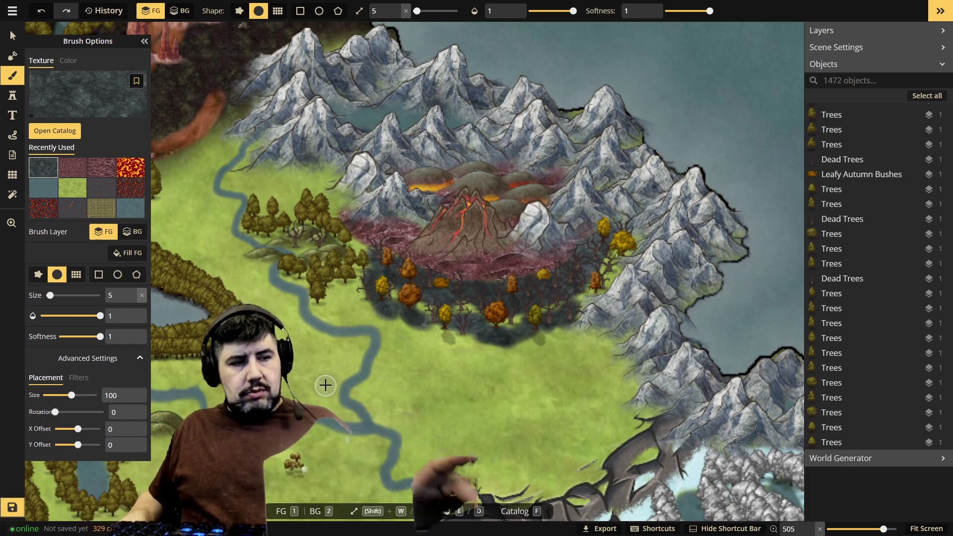
- Move two green trees from the riverside grove to the southern edge of the dark ground, beside the autumn trees
key(z)
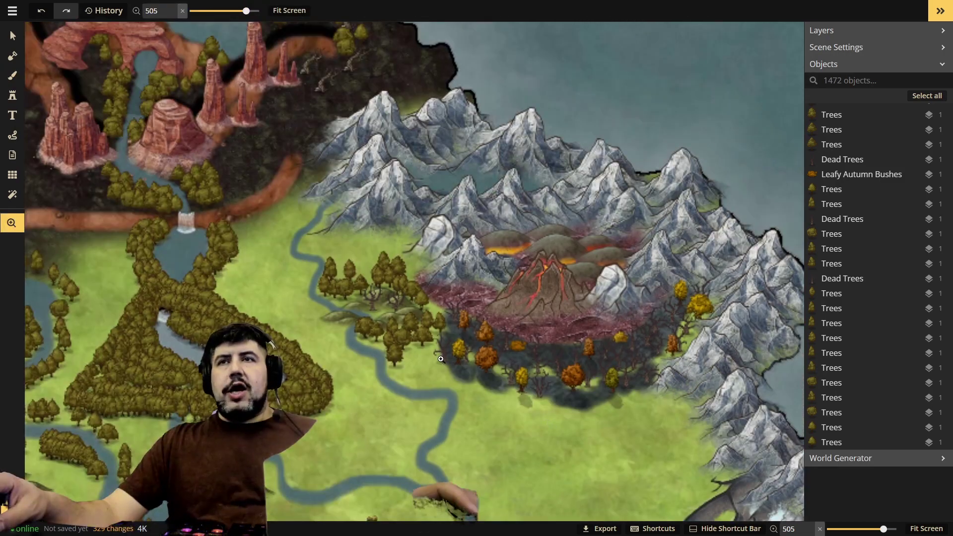
click(12, 36)
drag(393, 327, 401, 354)
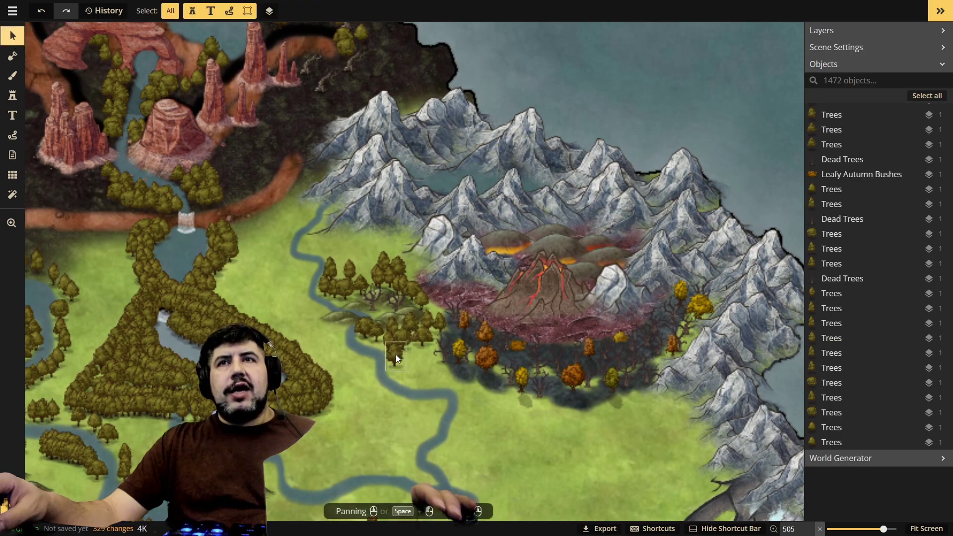
click(396, 357)
drag(396, 357, 479, 381)
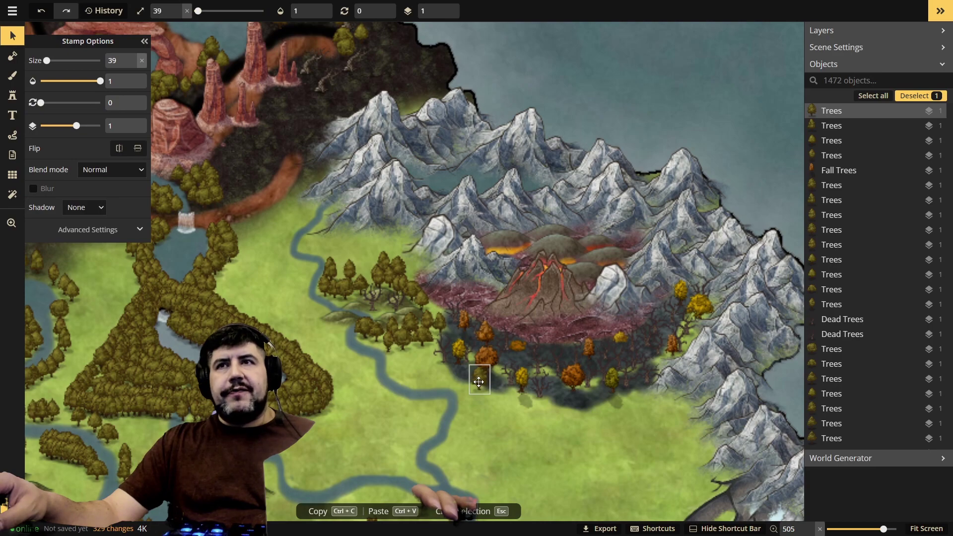
drag(421, 336, 601, 377)
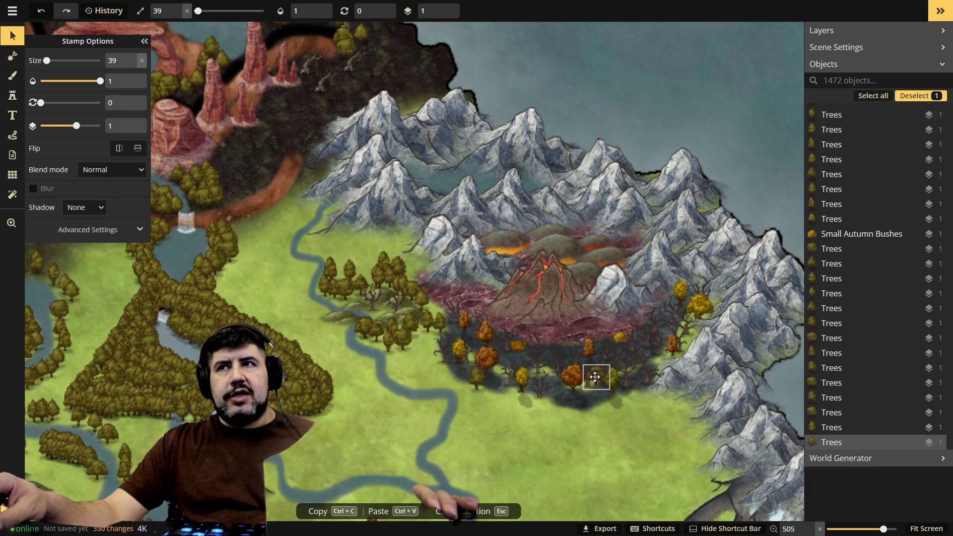
drag(593, 377, 593, 377)
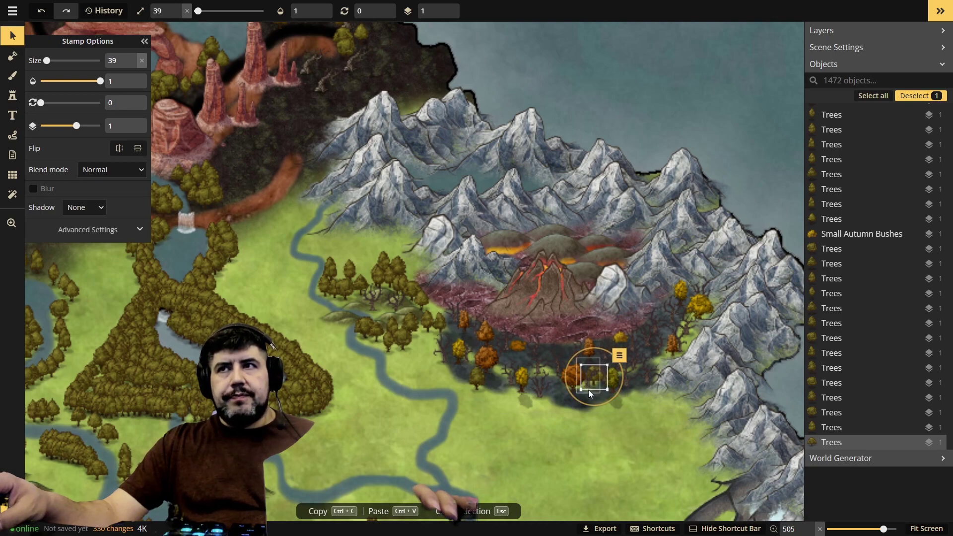
- Move more green trees from the riverside grove into the middle and southern tip of the dark ground
drag(426, 323, 470, 350)
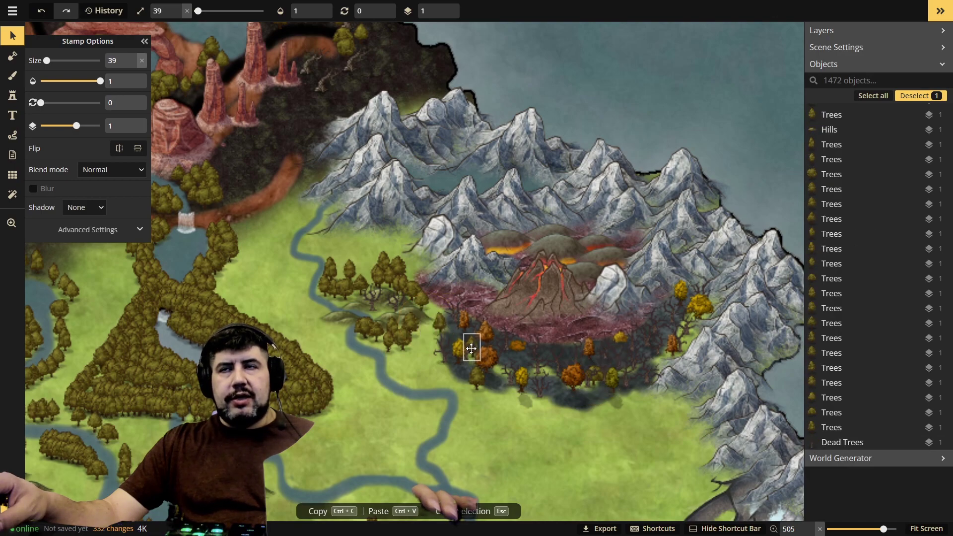
drag(413, 326, 510, 364)
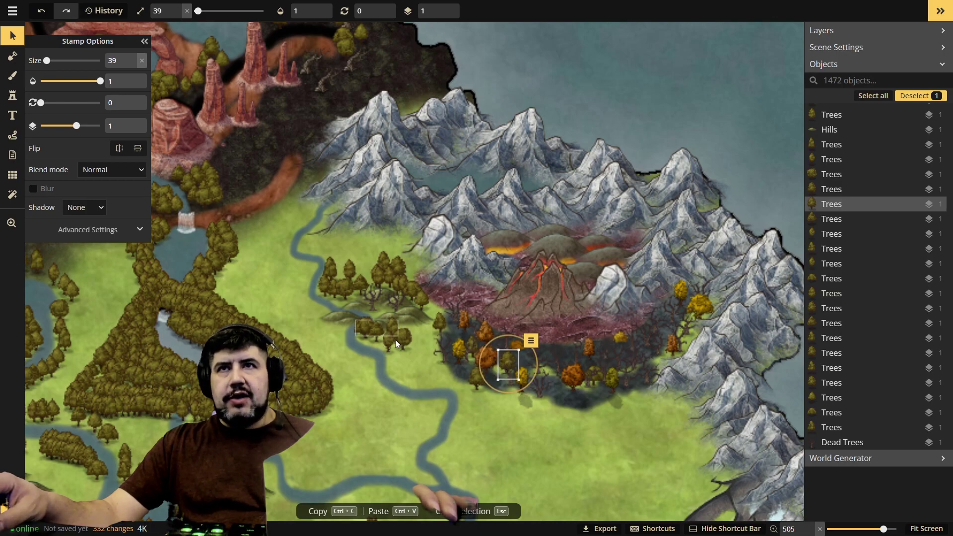
drag(406, 341, 567, 399)
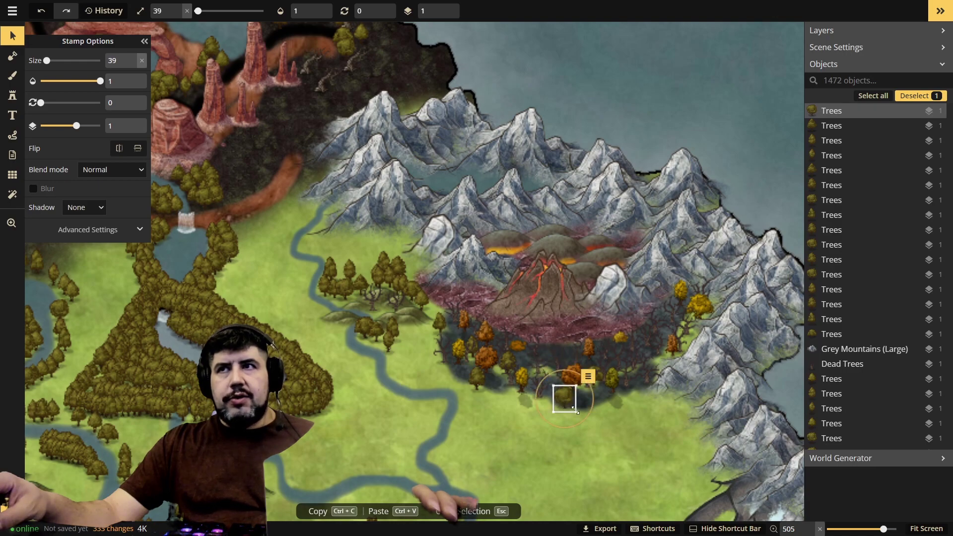
click(613, 391)
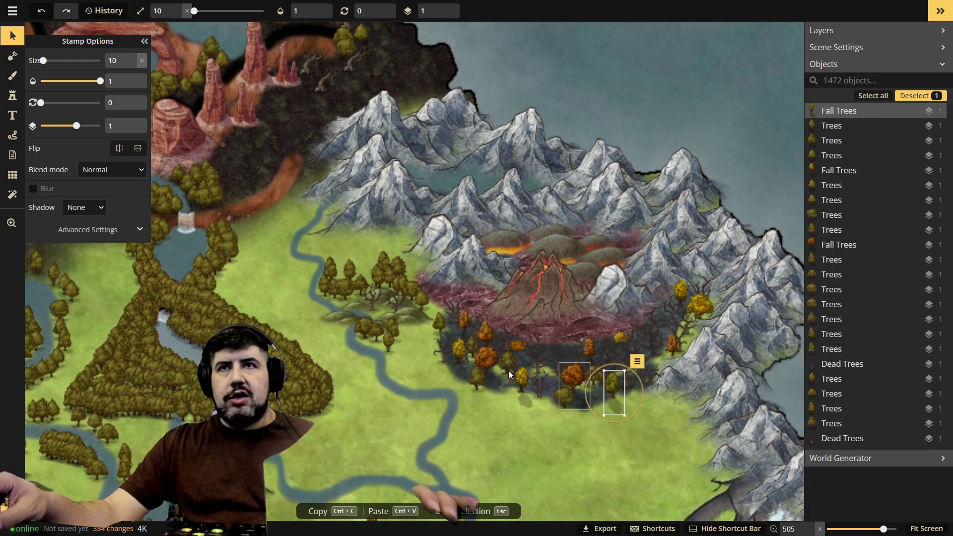
- Try adding two autumn trees at size 10 along the southern edge of the dark ground
click(15, 99)
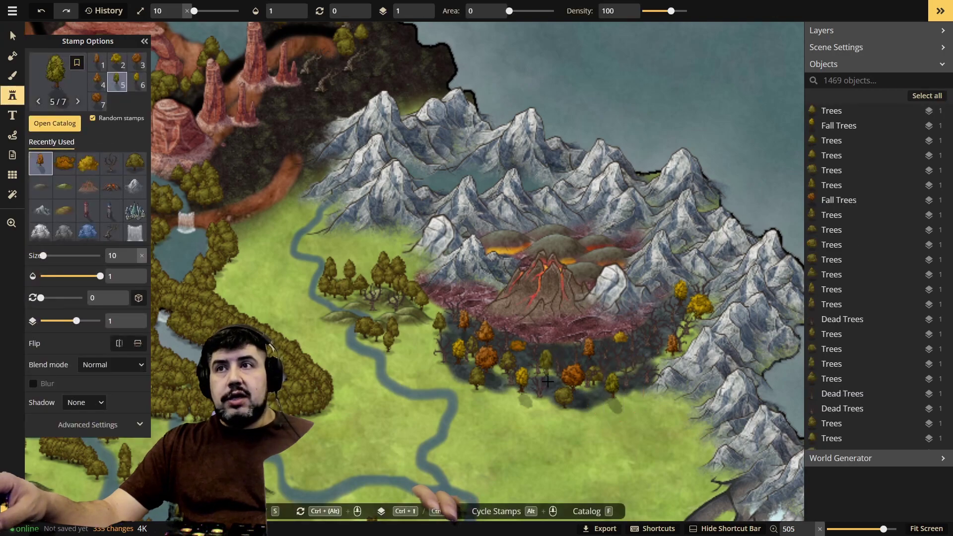
click(581, 412)
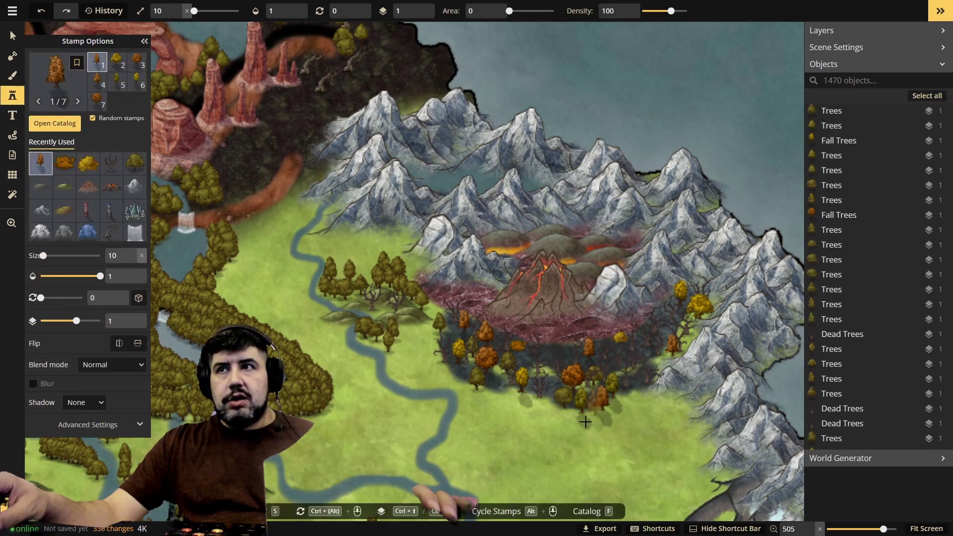
click(590, 416)
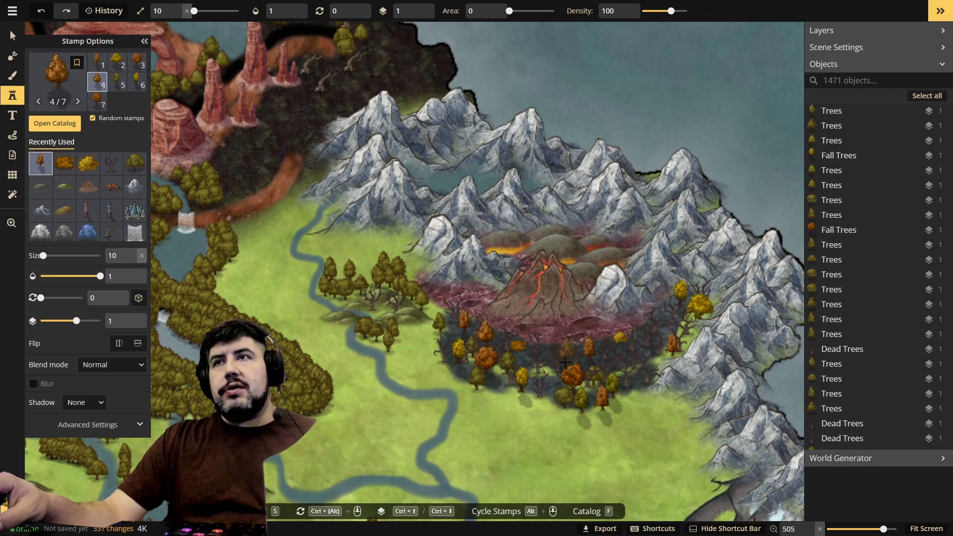
- Undo the last two autumn trees and place green Trees stamps at size 36 on the dark ground south of the volcano
click(134, 163)
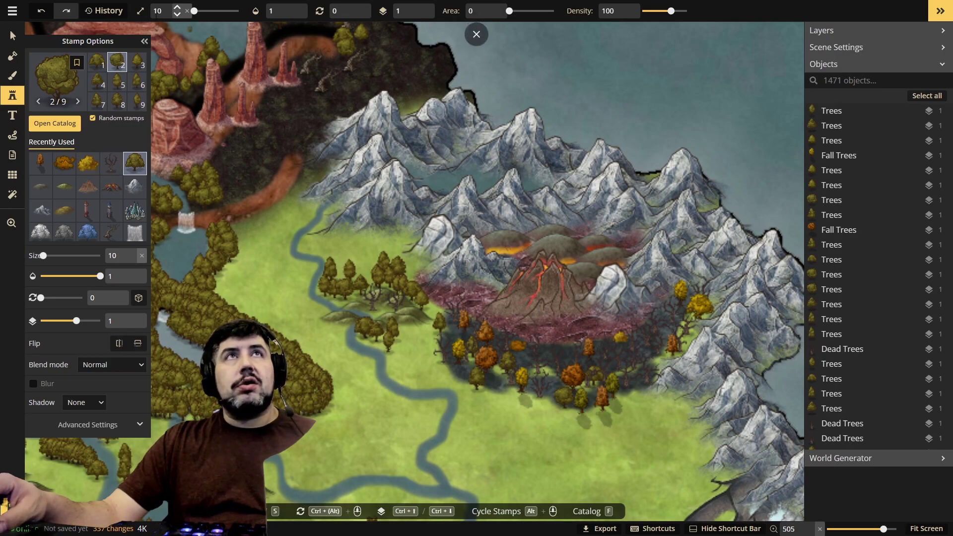
click(44, 11)
click(43, 11)
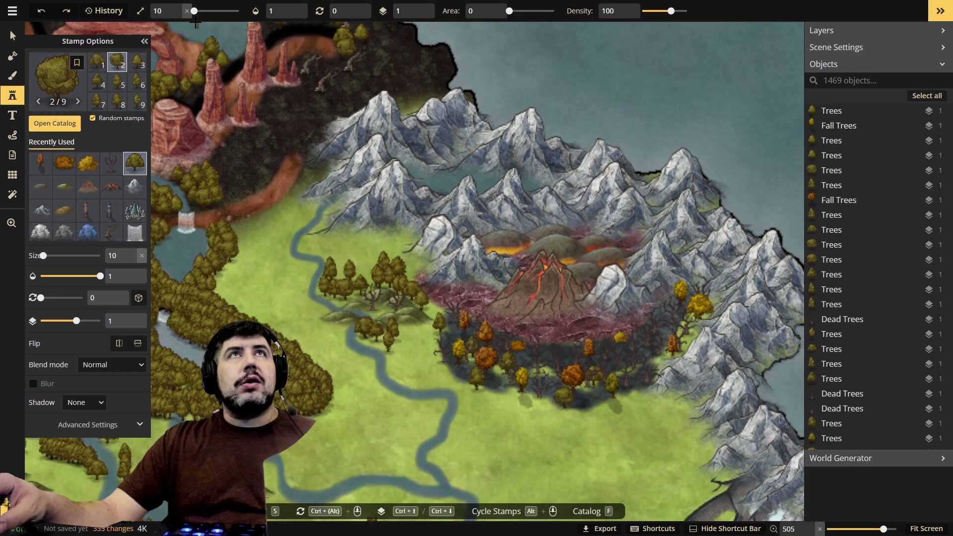
drag(199, 12, 200, 12)
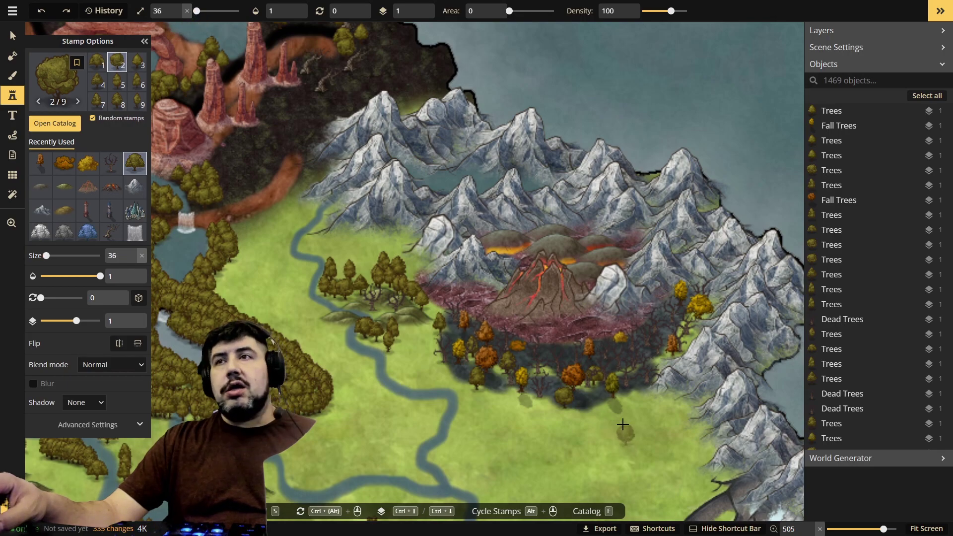
click(588, 401)
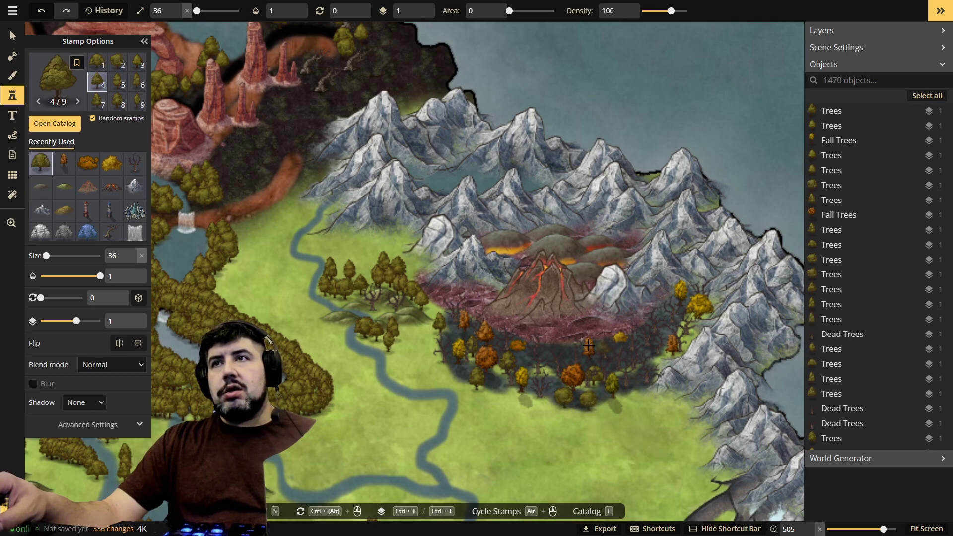
click(488, 389)
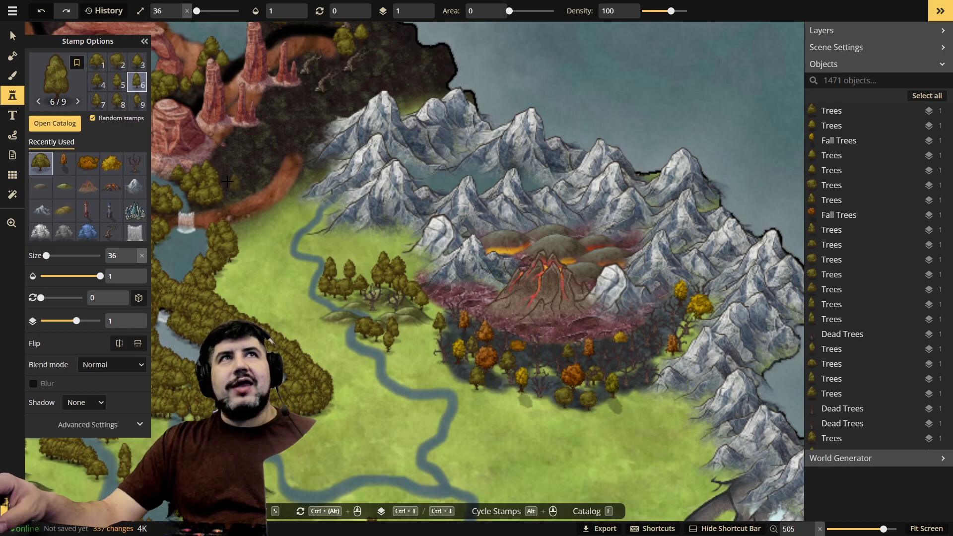
click(546, 338)
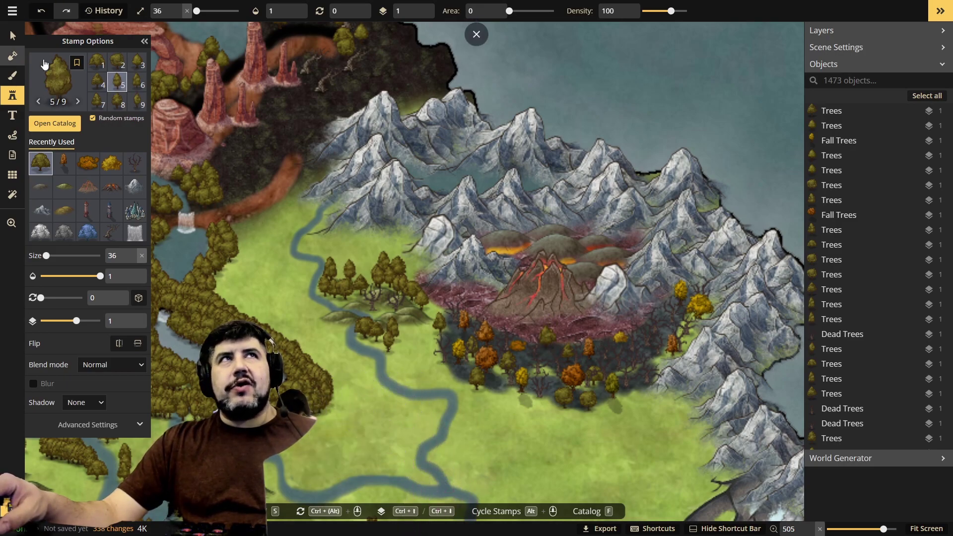
- Select the green trees placed at the volcano's foot and enlarge them to size 59
click(12, 35)
click(546, 338)
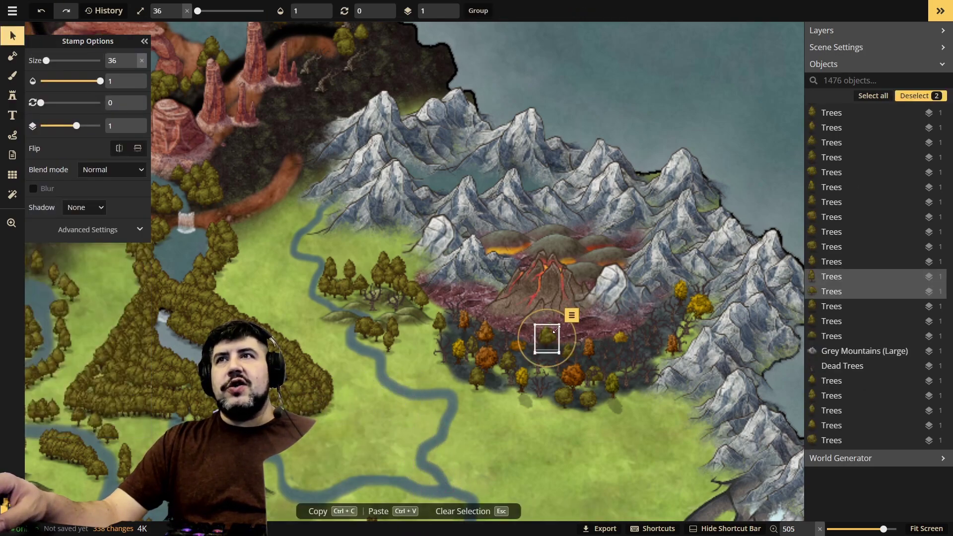
drag(558, 323, 587, 309)
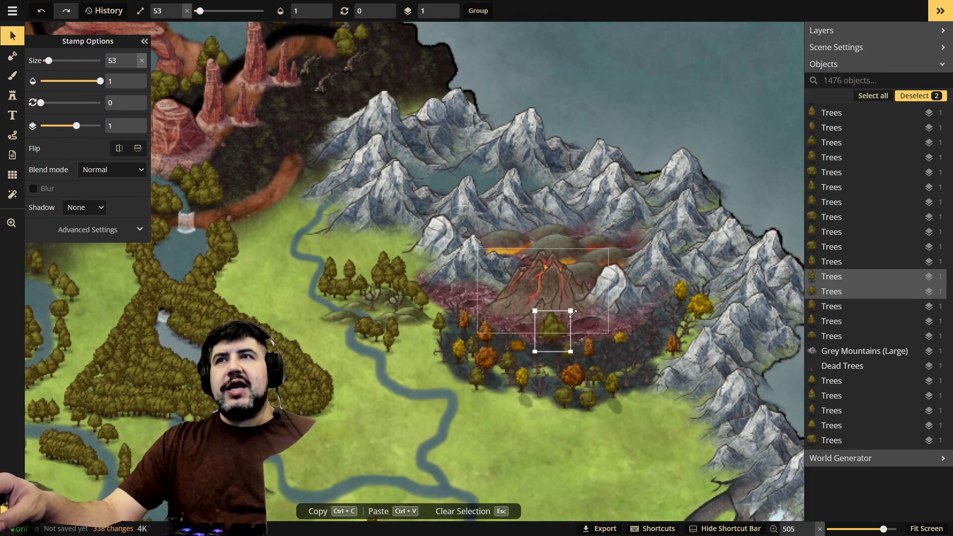
drag(562, 318, 556, 318)
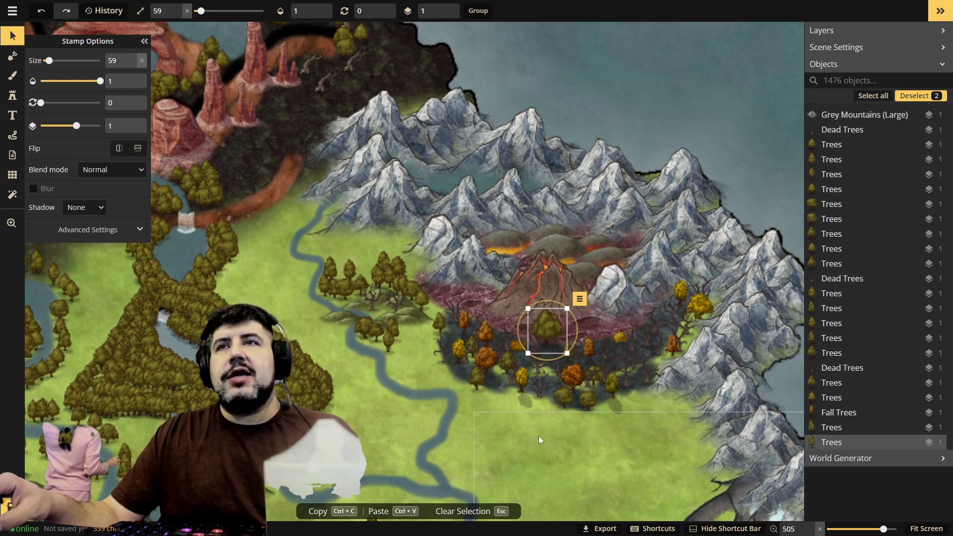
- Deselect the enlarged trees, search the stamp catalog for fog and place a Creeping Fog stamp at size 59 on the grass south of the volcano
key(Escape)
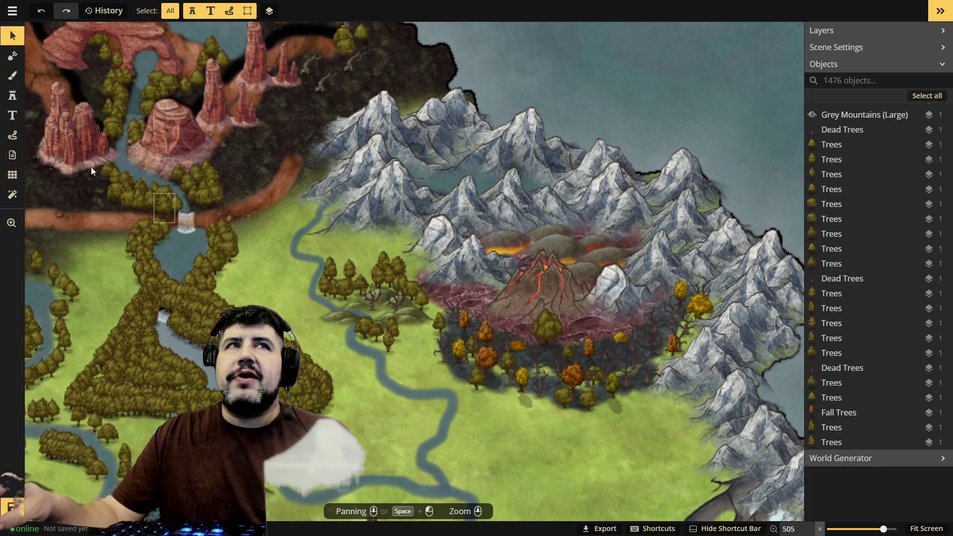
click(17, 97)
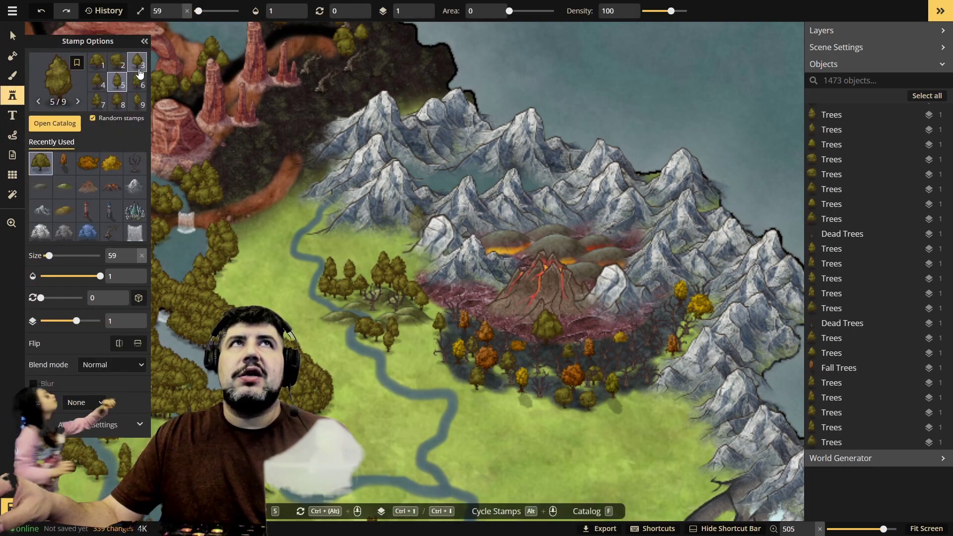
click(56, 82)
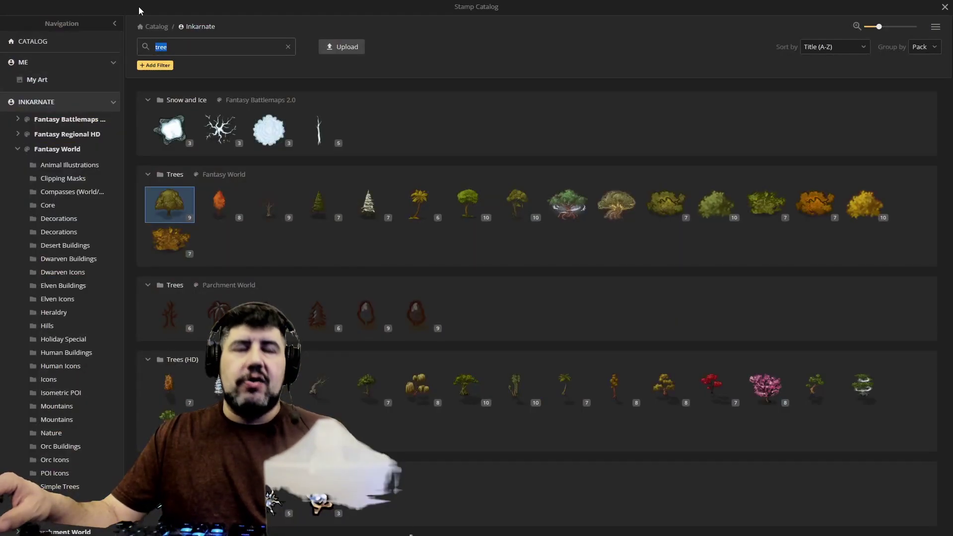
text(fog)
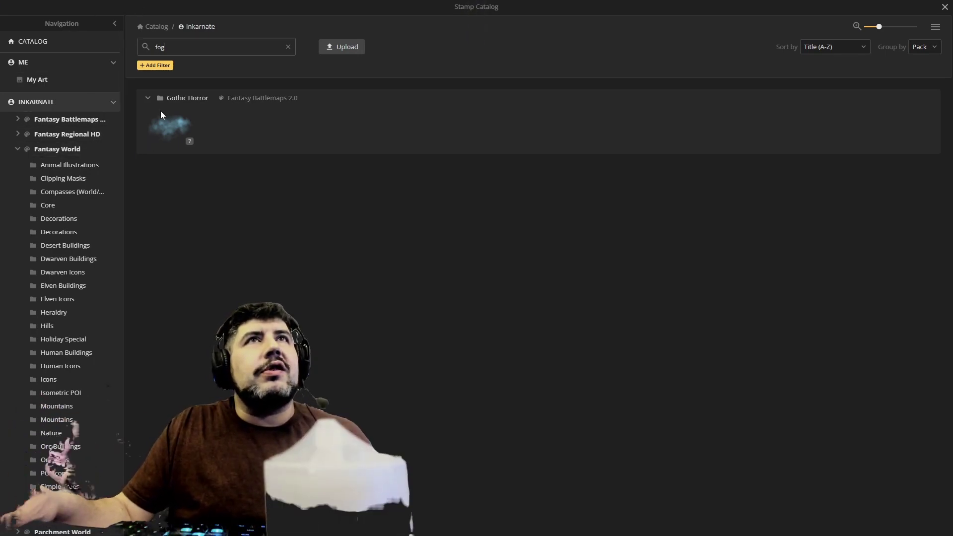
mouse_move(156, 128)
click(156, 126)
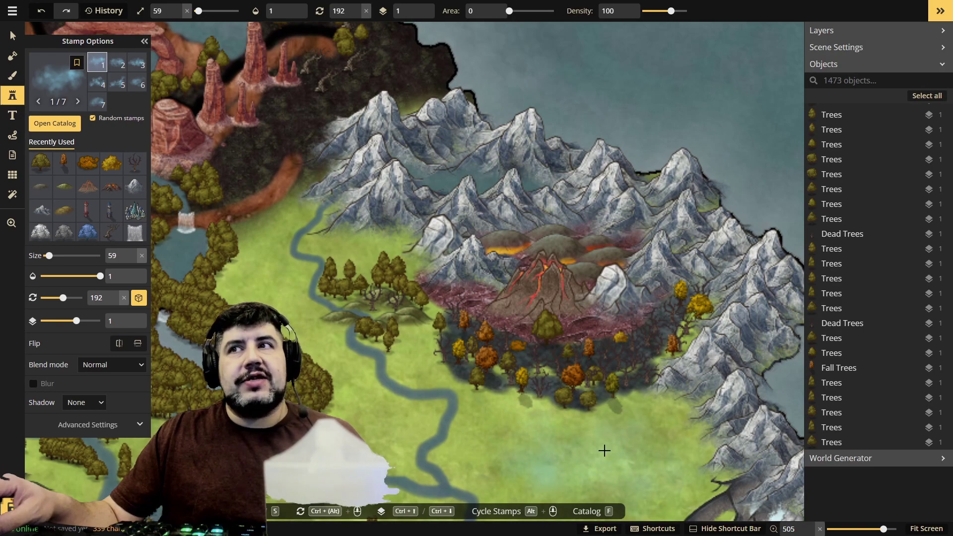
click(603, 446)
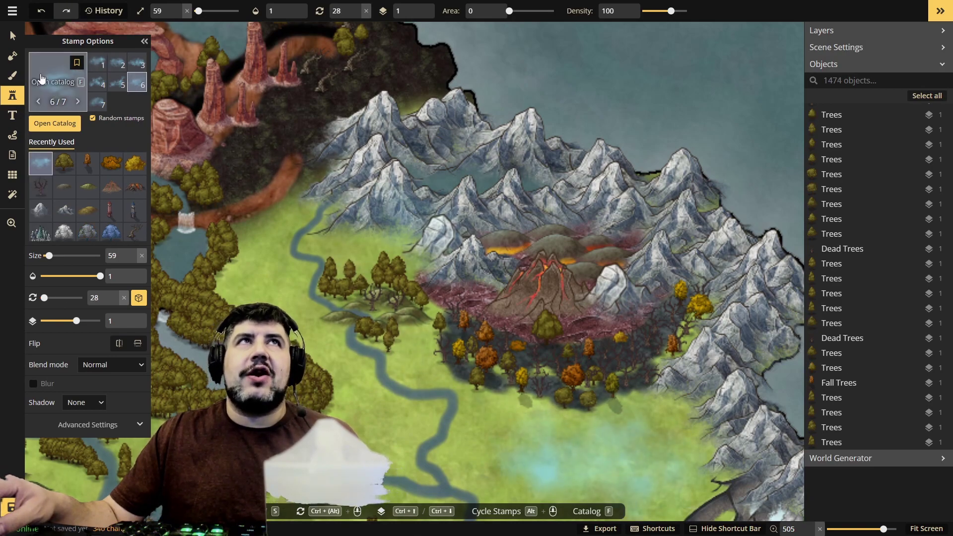
- Search the stamp catalog for mist and place the Mist 1 stamp at size 59 over the grassland west of the volcano
click(54, 123)
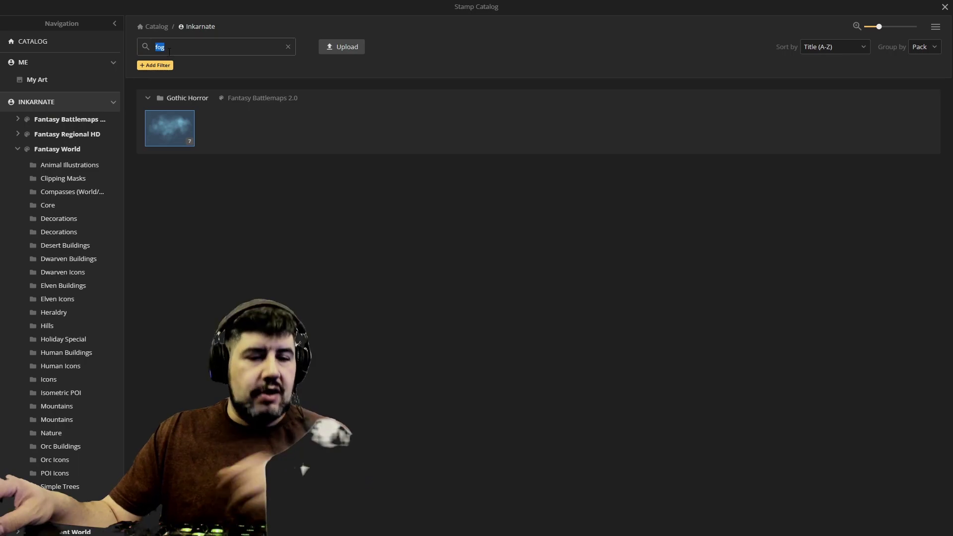
text(mist)
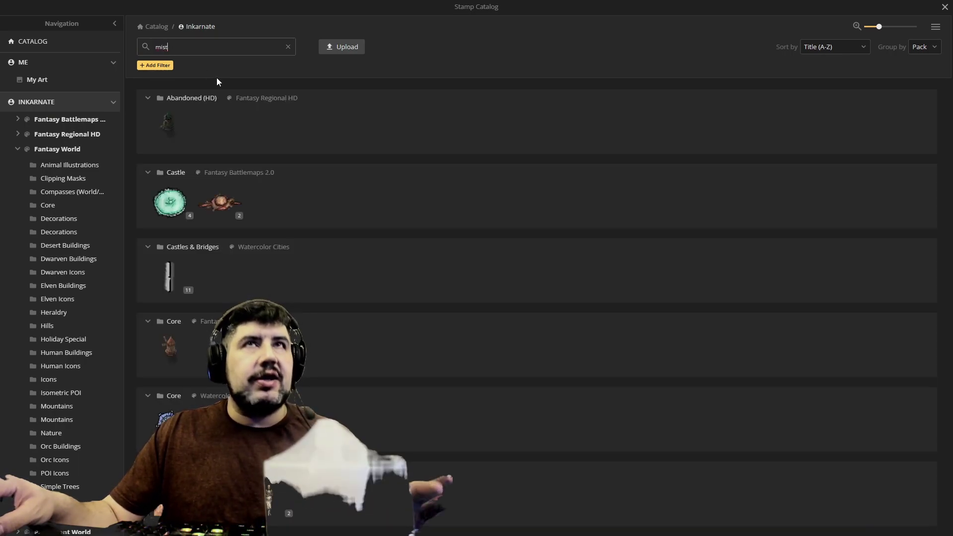
scroll(345, 428, down, 3)
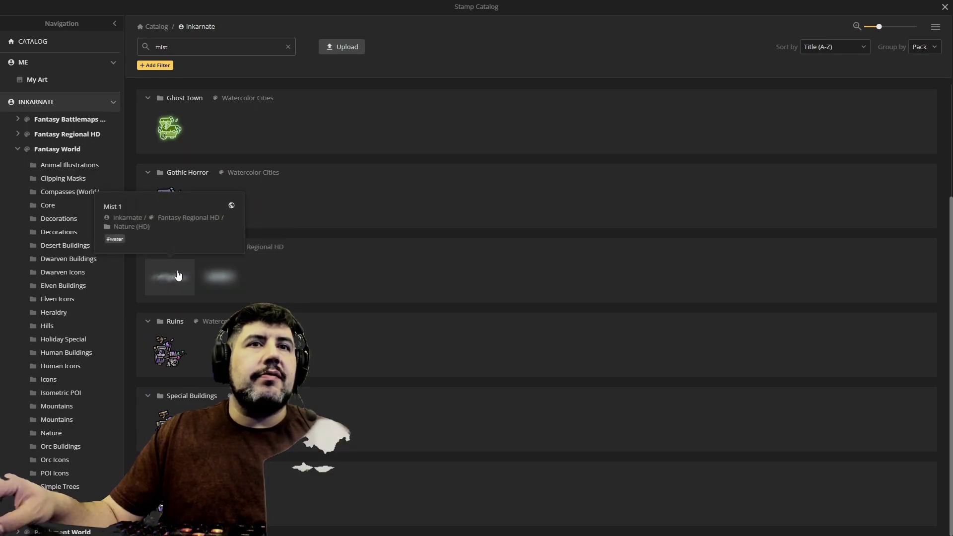
click(181, 276)
click(307, 296)
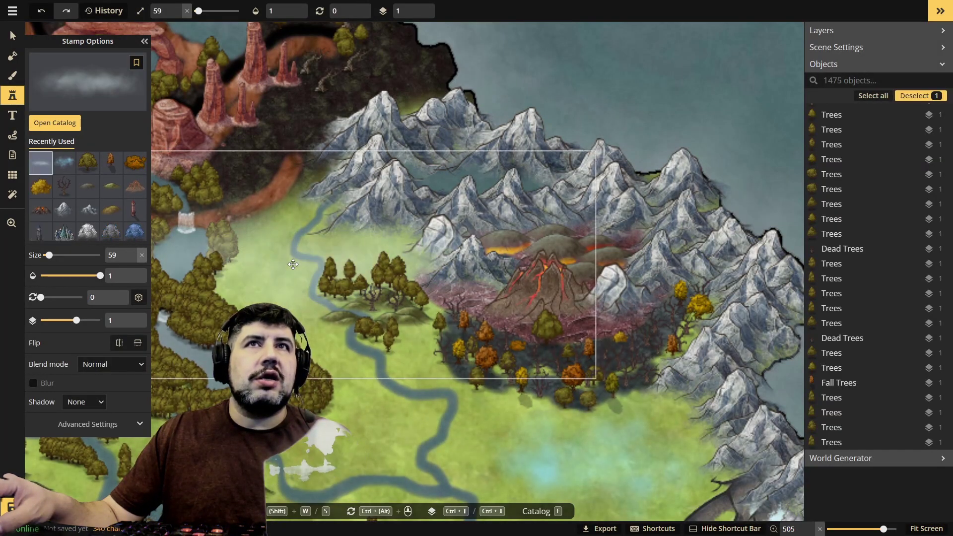
- Place a Mist 2 stamp over the sea north of the mountains and shrink it to size 28
key(f)
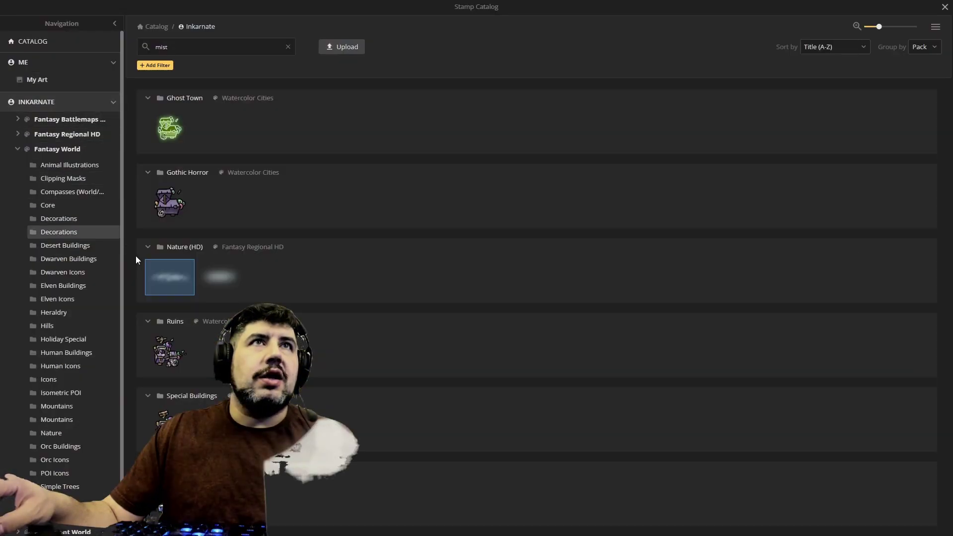
click(220, 276)
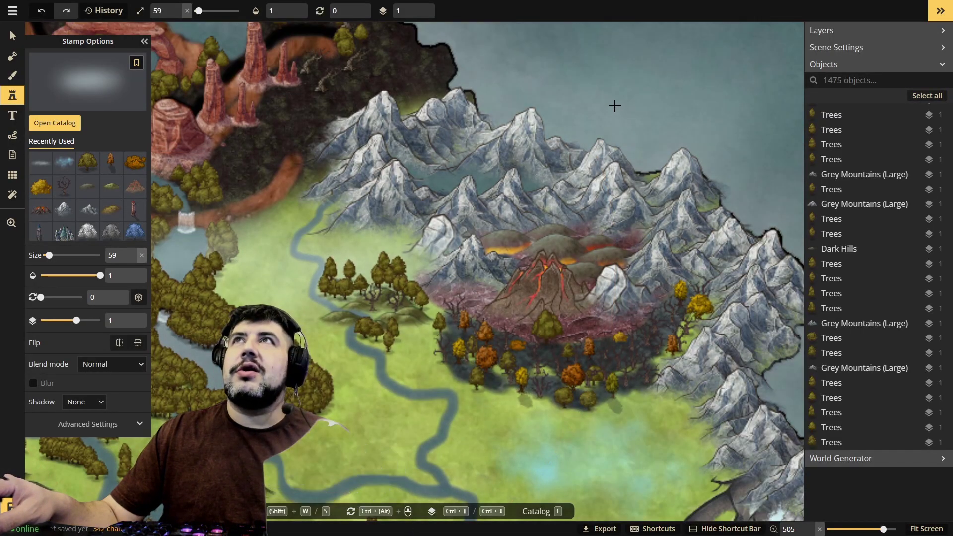
click(607, 106)
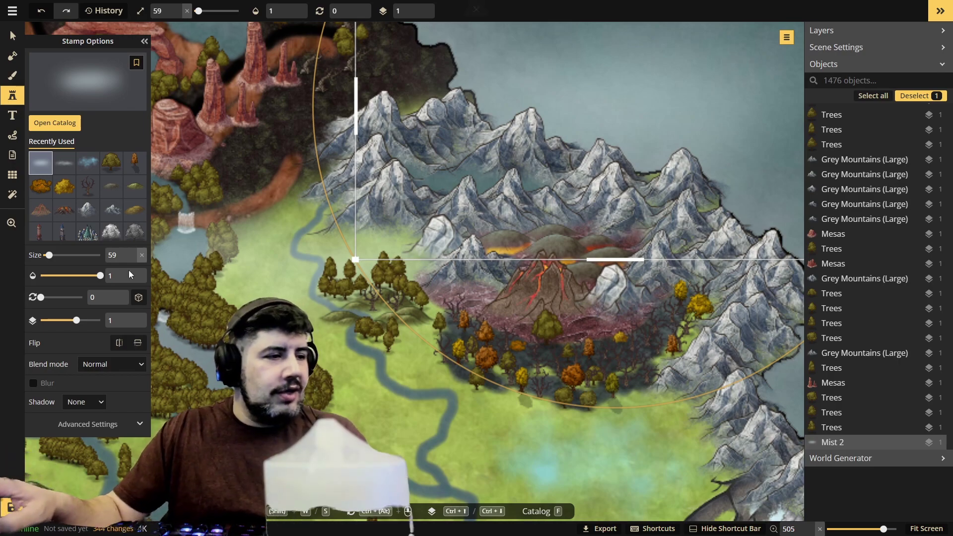
drag(355, 258, 623, 95)
drag(707, 47, 629, 87)
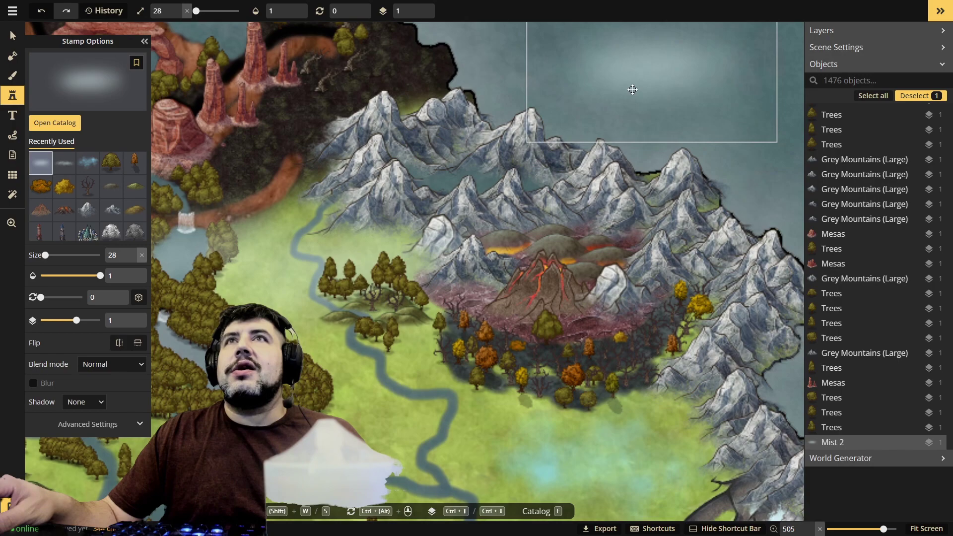
- Move the Mist 2 stamp onto the lake enclosed by the mountains north of the volcano
click(9, 34)
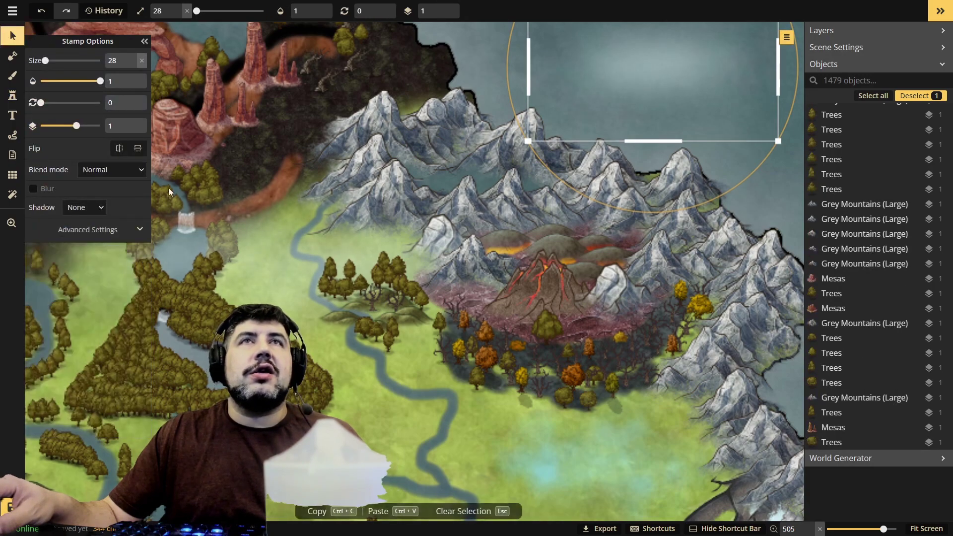
click(593, 152)
drag(593, 153, 241, 284)
drag(104, 306, 467, 180)
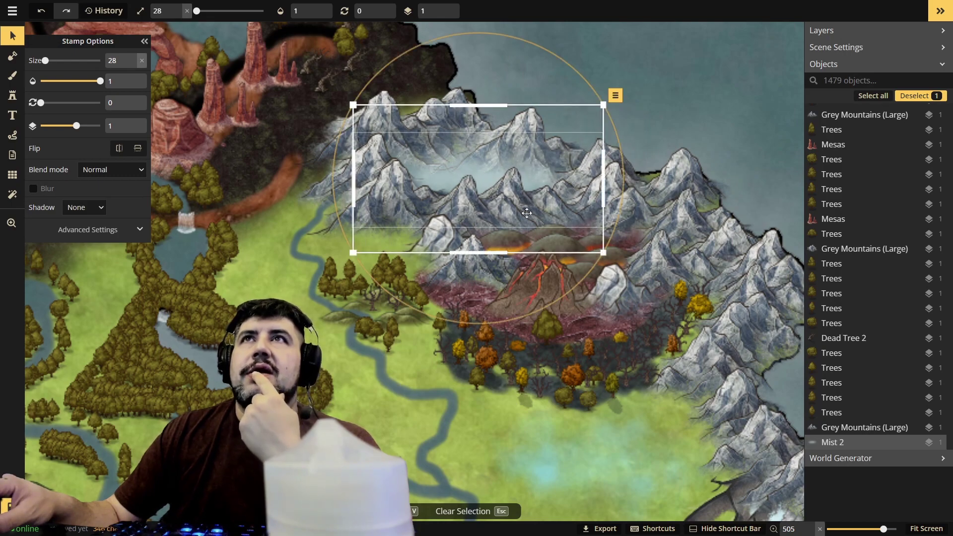
- Move the Creeping Fog stamp from the southern grass to the area between the riverside grove and the volcano
click(624, 464)
drag(624, 464, 408, 278)
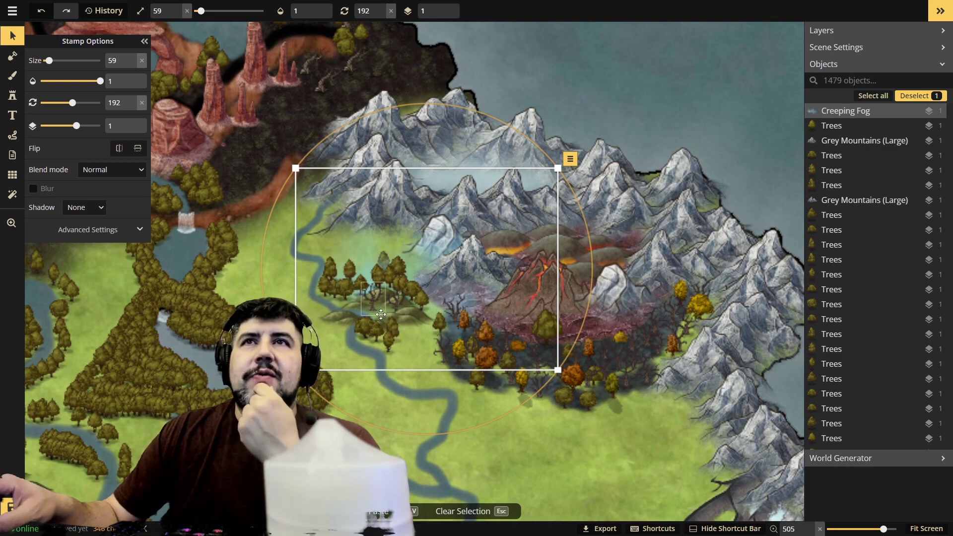
scroll(376, 308, up, 5)
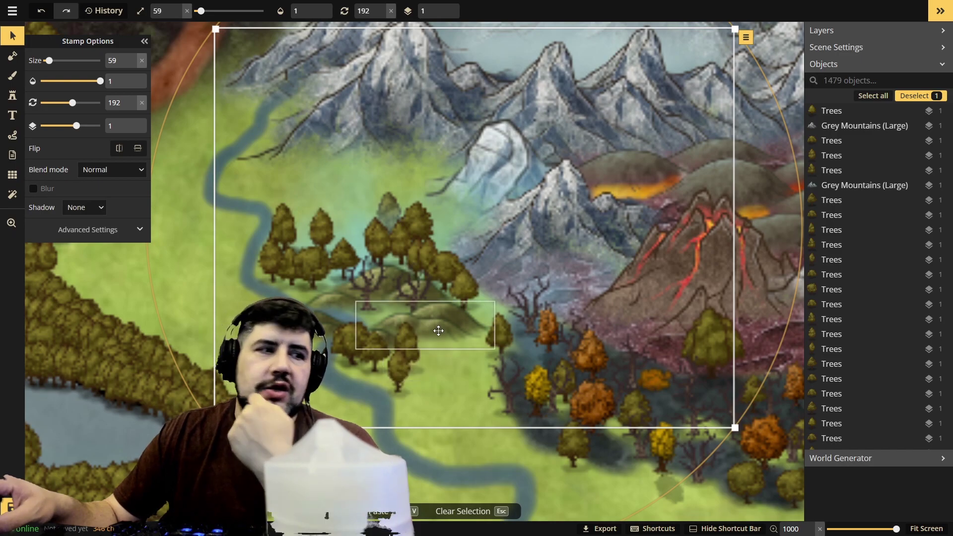
- Place a row of green Trees stamps at size 39 along the north riverbank below the triangular forest
scroll(436, 325, down, 3)
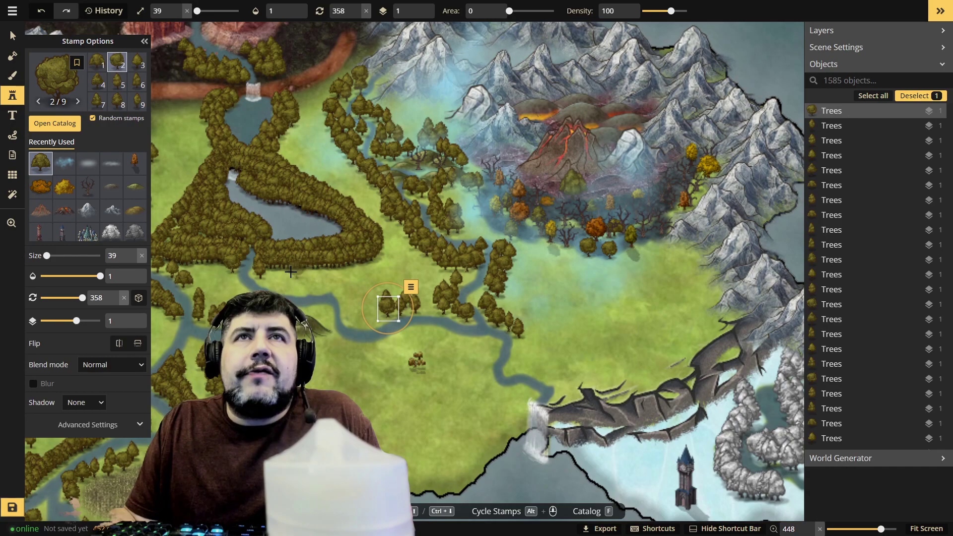
click(268, 279)
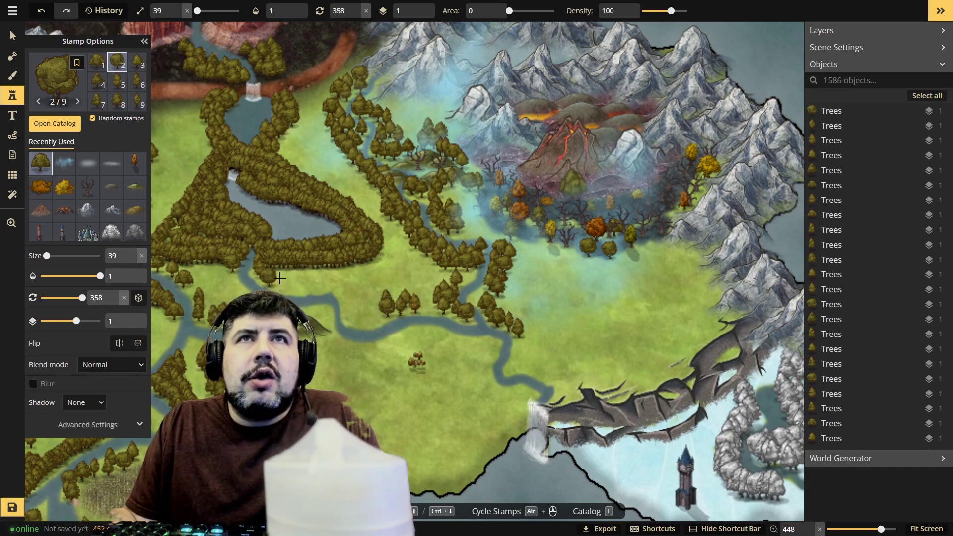
click(283, 281)
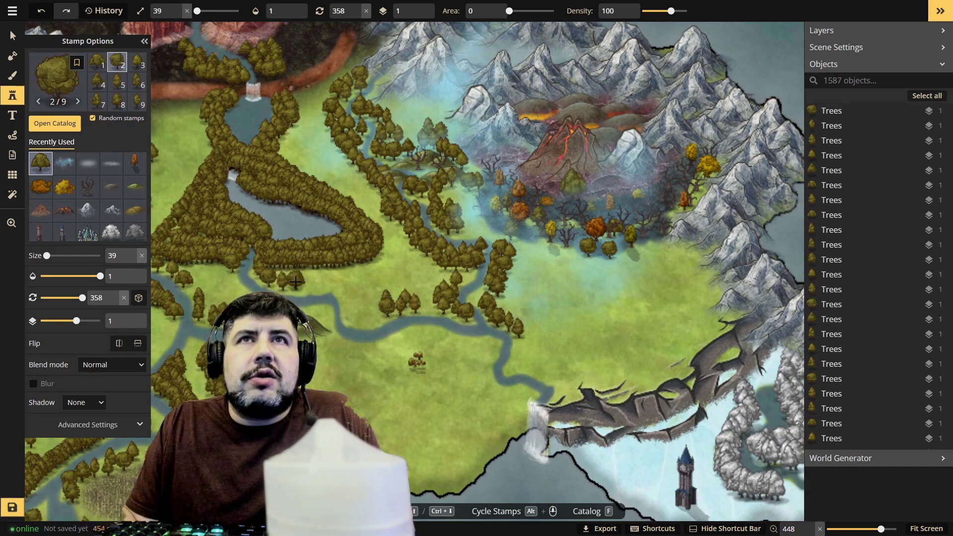
click(295, 281)
click(307, 280)
click(316, 281)
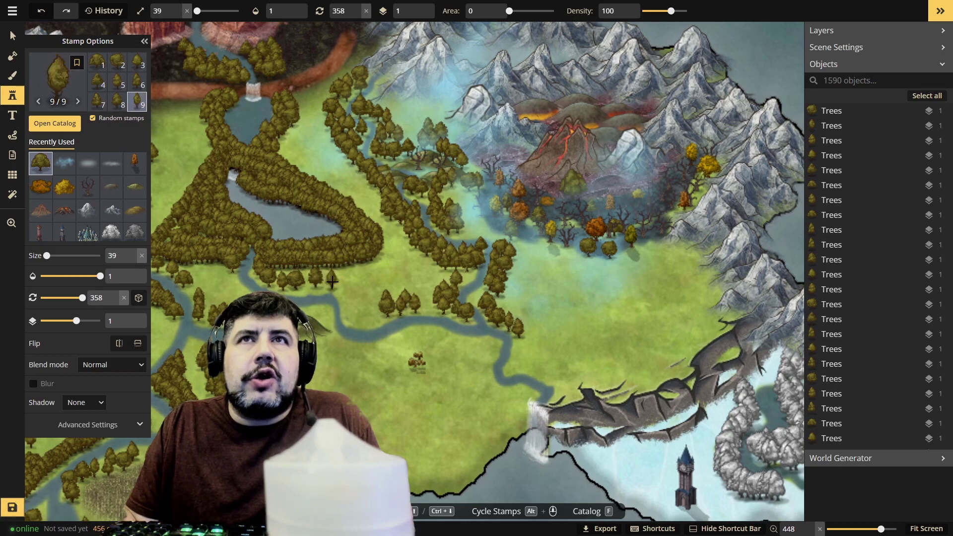
click(332, 281)
click(344, 290)
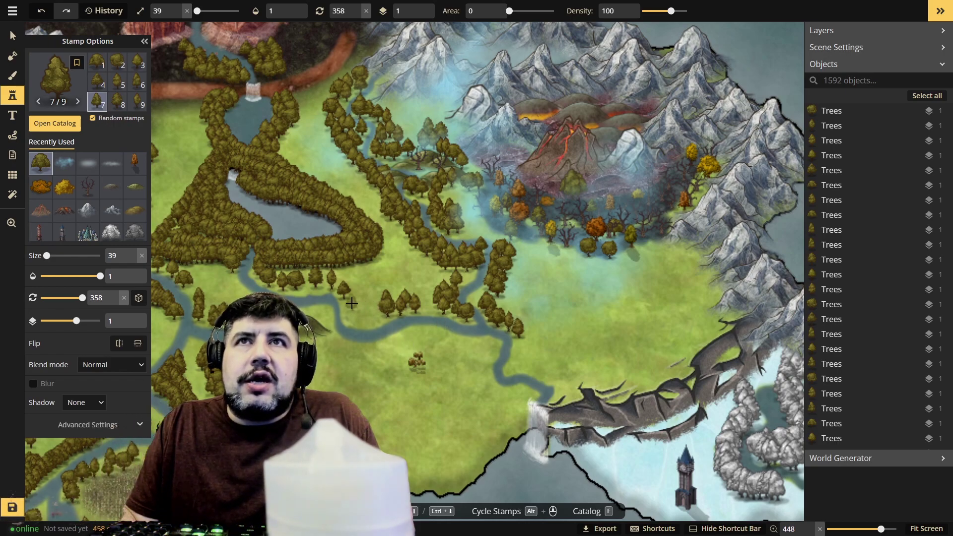
- Extend the size 39 green trees around the river bend to the eastern clump and fill gaps in the riverbank row
click(350, 306)
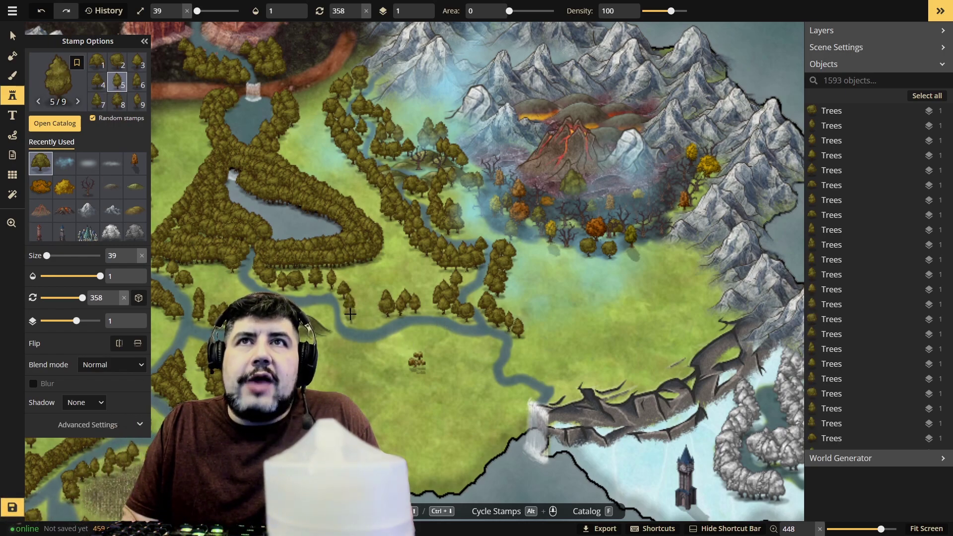
click(362, 322)
click(366, 317)
click(370, 317)
click(379, 314)
click(394, 309)
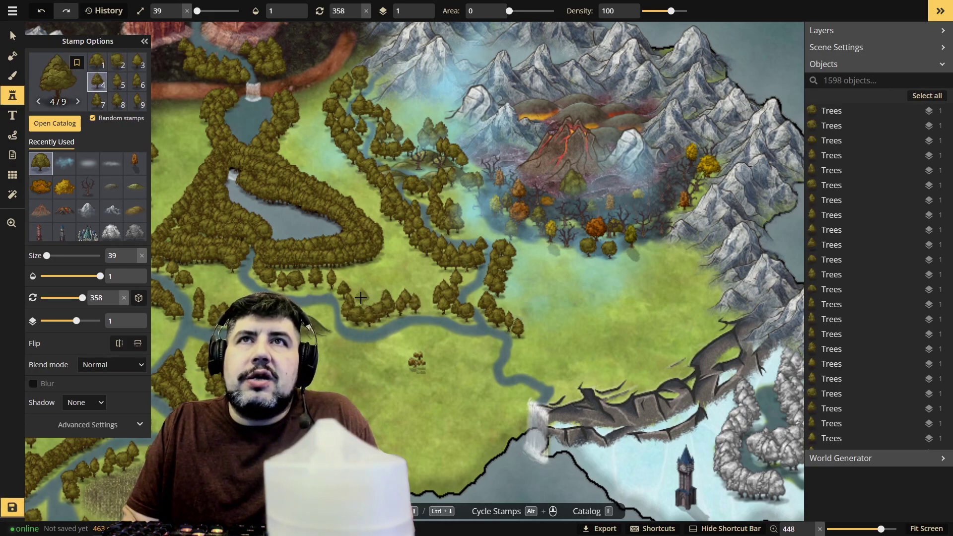
click(343, 279)
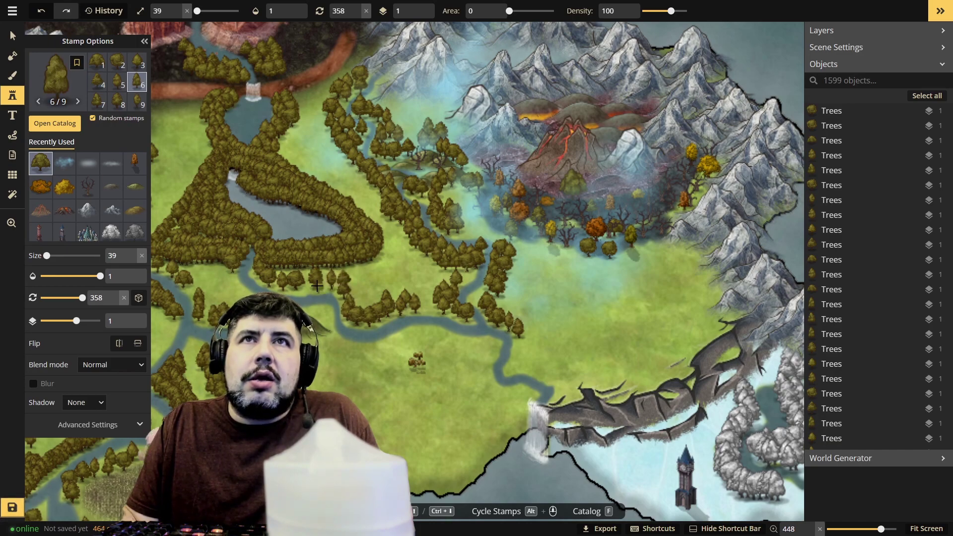
click(274, 283)
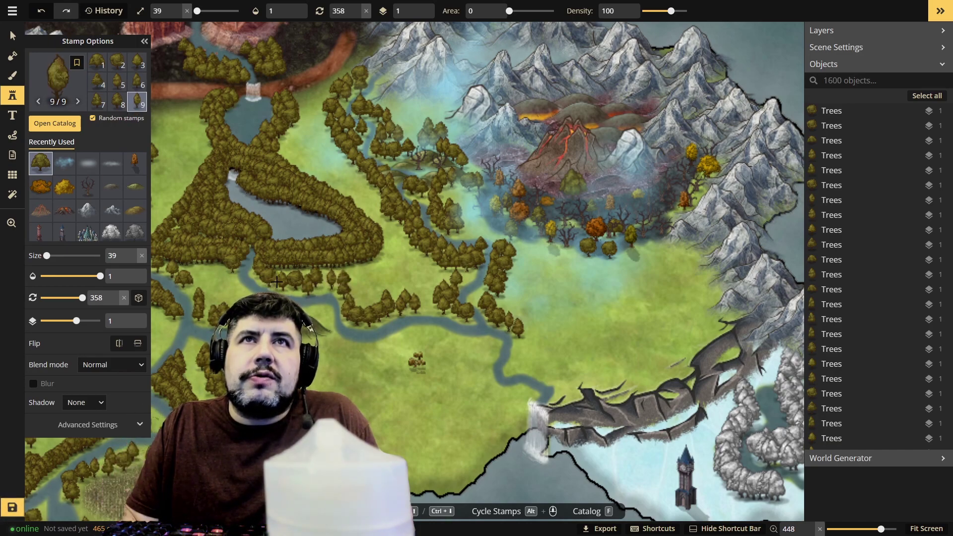
click(342, 323)
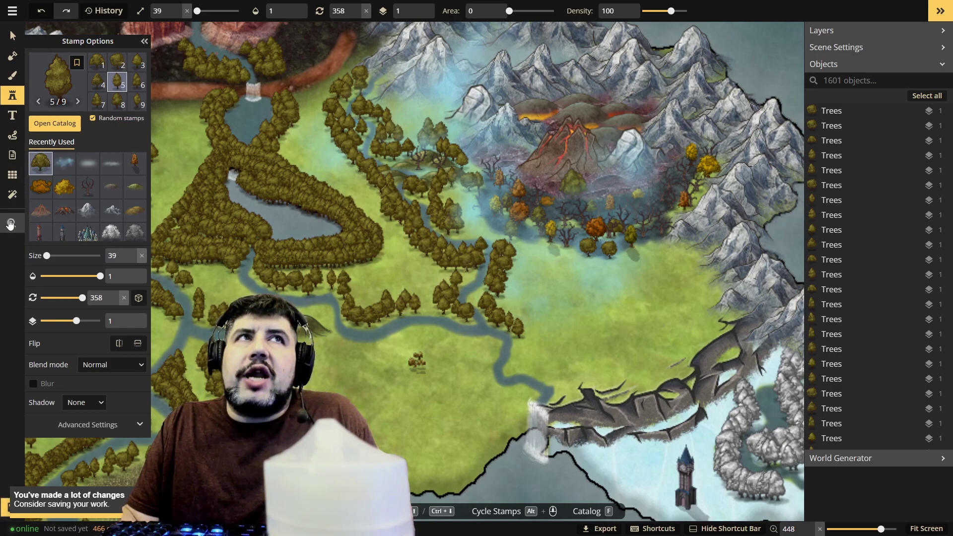
- Examine the decorated map from the canyon forest and volcano down to the southern grassland and the snowy coast
click(12, 223)
mouse_move(362, 179)
mouse_down()
mouse_move(321, 274)
mouse_move(319, 260)
mouse_move(370, 183)
mouse_up()
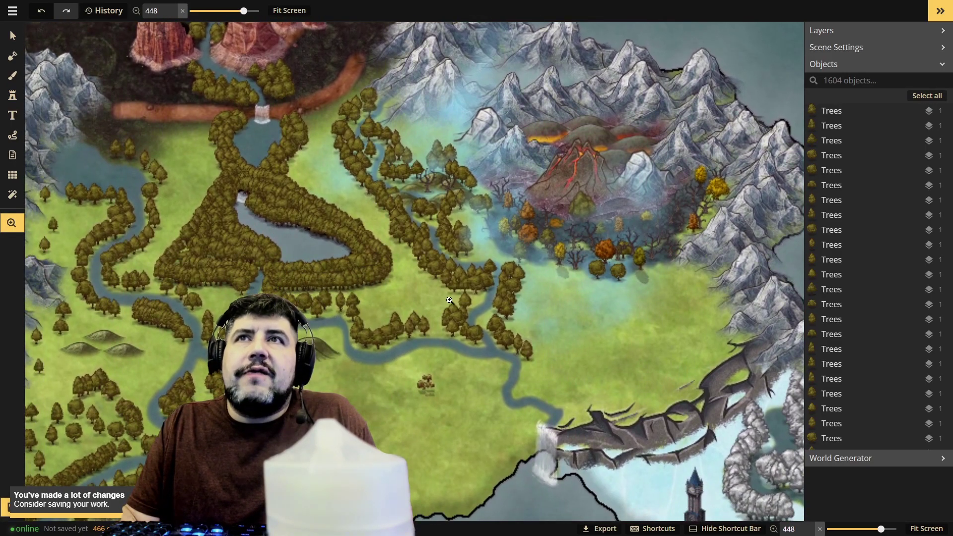
drag(390, 229, 421, 325)
drag(404, 265, 496, 324)
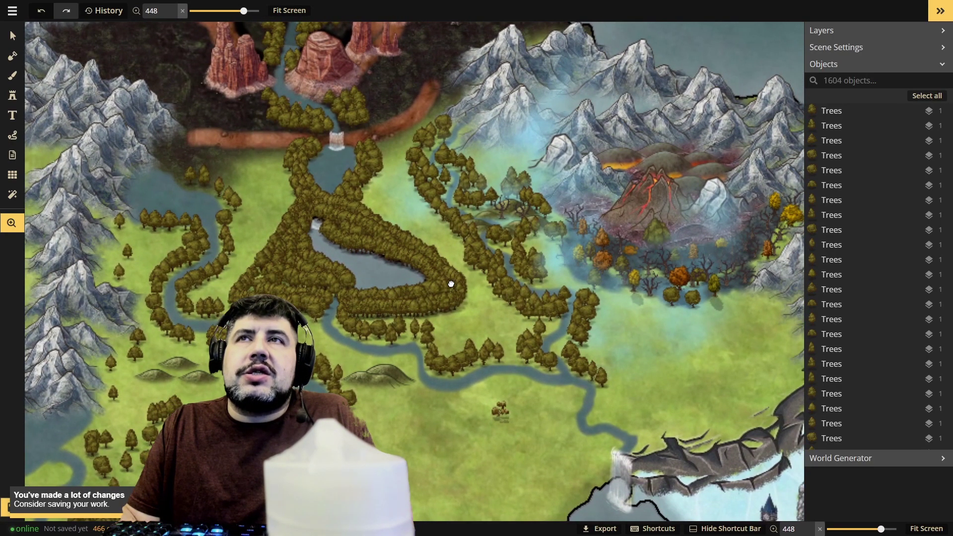
drag(452, 284, 426, 246)
drag(355, 143, 415, 207)
drag(488, 313, 374, 333)
drag(245, 278, 545, 248)
drag(727, 322, 579, 233)
drag(722, 175, 645, 311)
drag(445, 225, 411, 264)
drag(315, 258, 513, 353)
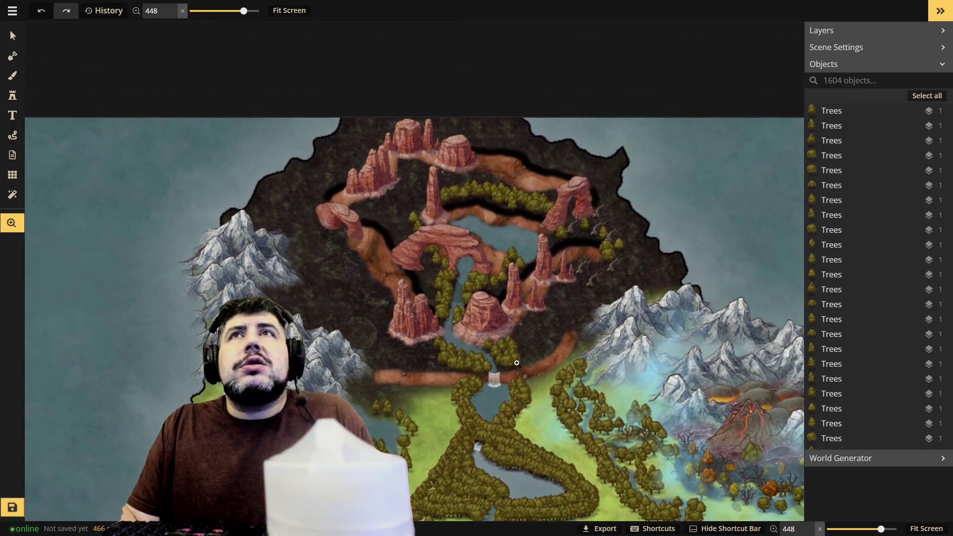
scroll(514, 353, down, 3)
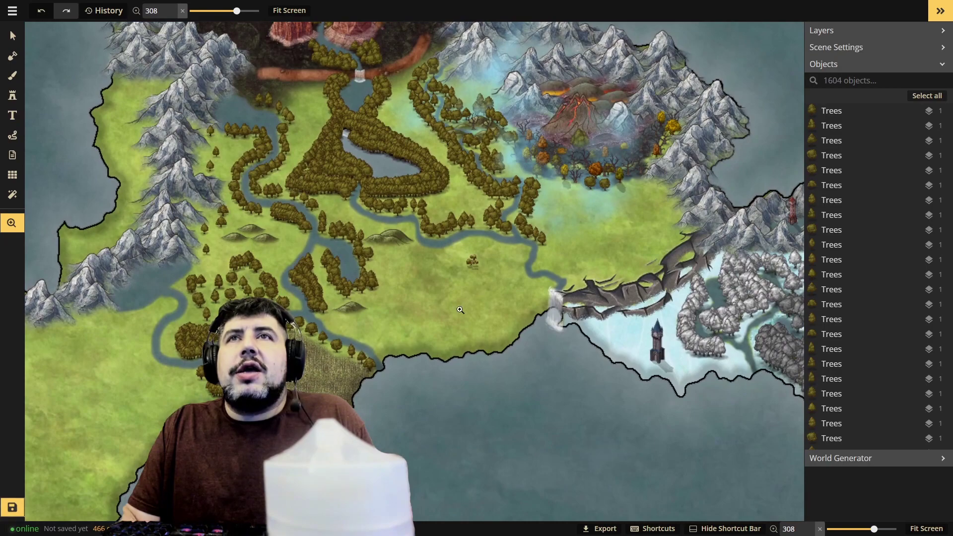
scroll(425, 287, up, 2)
scroll(424, 199, up, 3)
scroll(411, 137, down, 1)
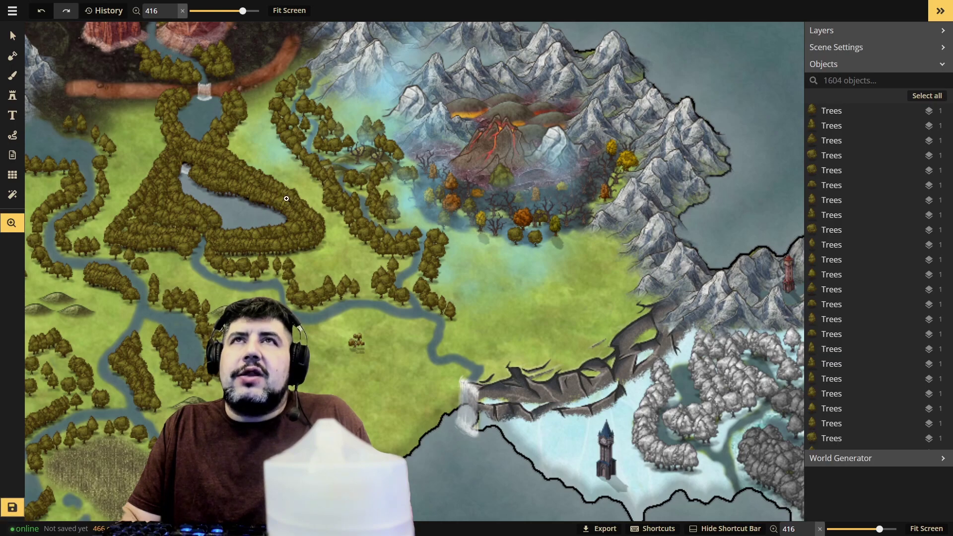
drag(375, 91, 458, 190)
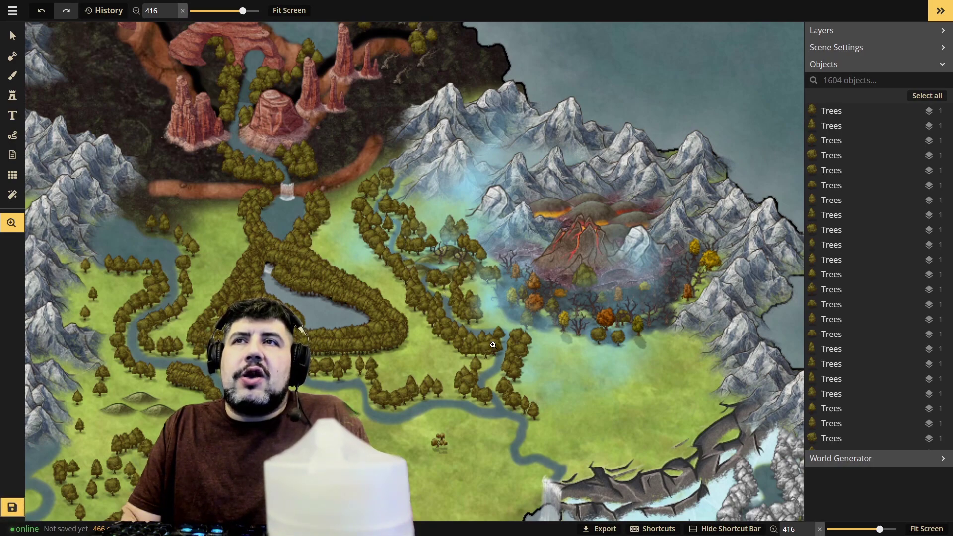
drag(441, 278, 406, 244)
drag(340, 171, 373, 176)
drag(424, 293, 387, 222)
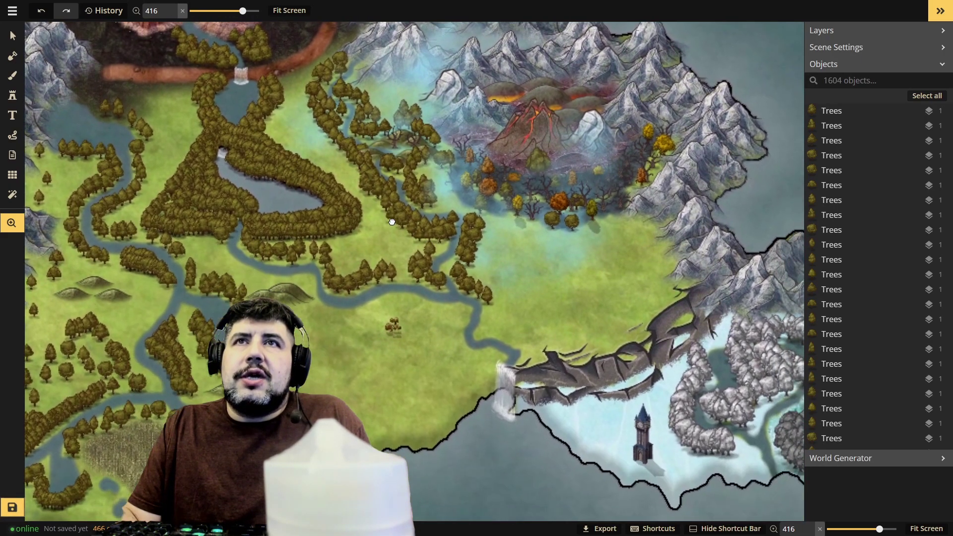
drag(433, 309, 548, 290)
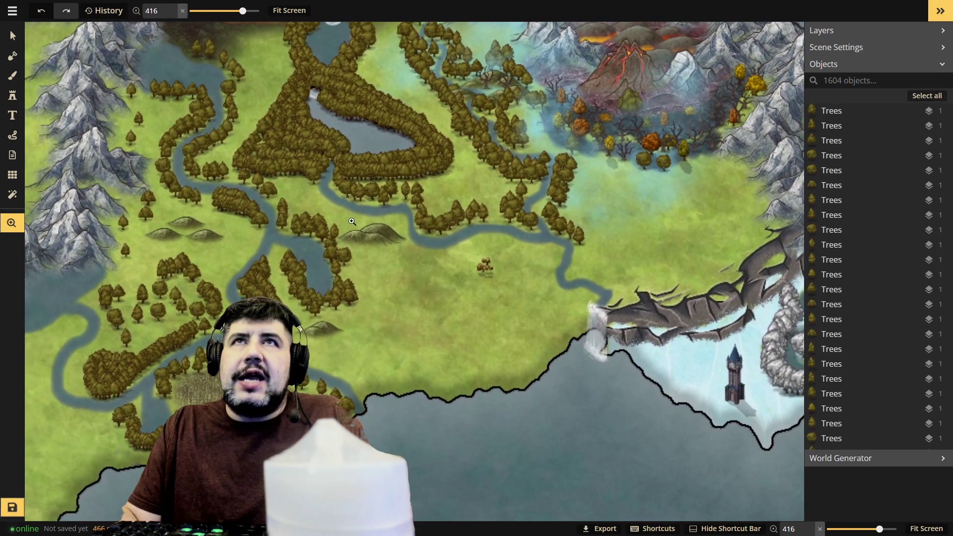